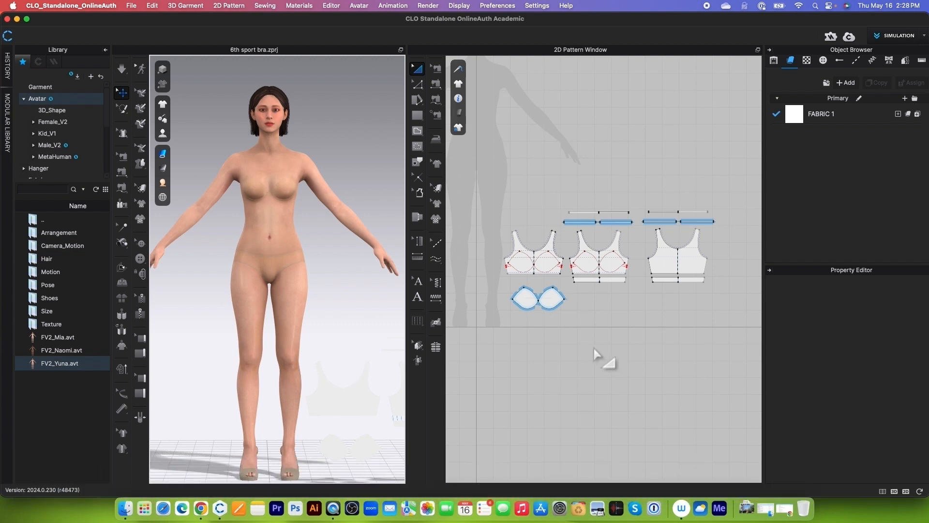
- Show the avatar's arrangement points and place the banded front bra pattern on the center chest point
left_click(163, 135)
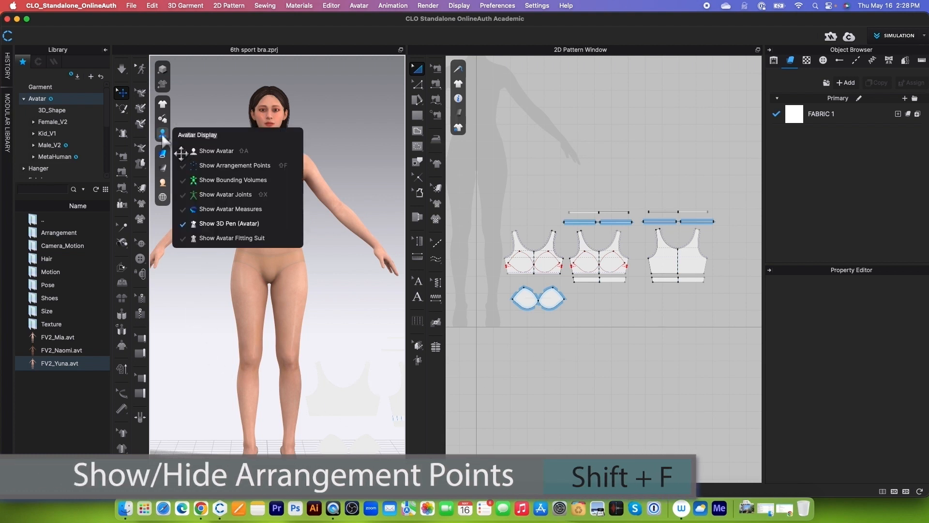
left_click(227, 165)
key("a")
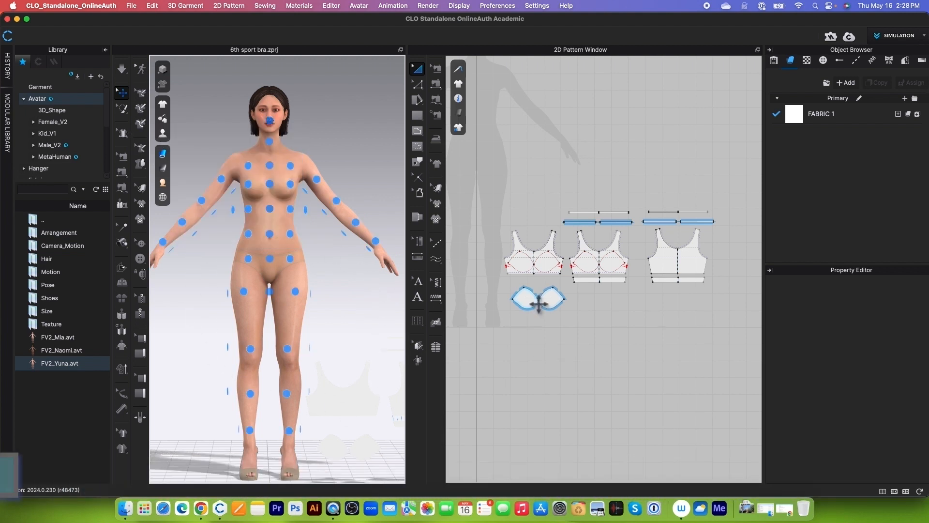
scroll(605, 305, "up", 3)
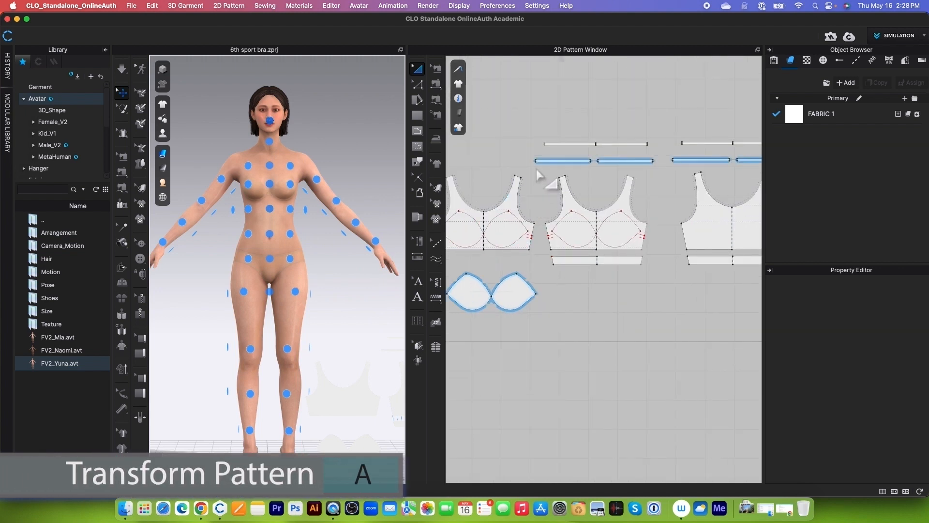
left_click(556, 176)
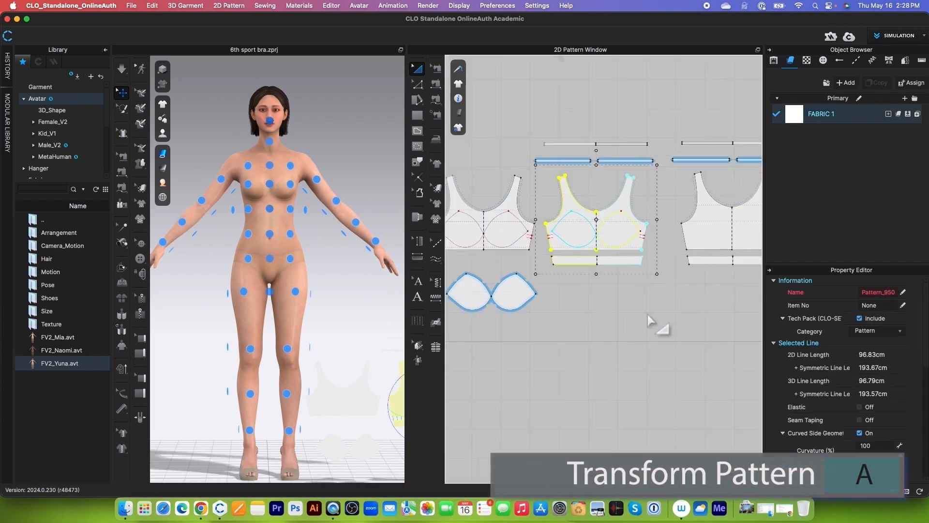
left_click(270, 185)
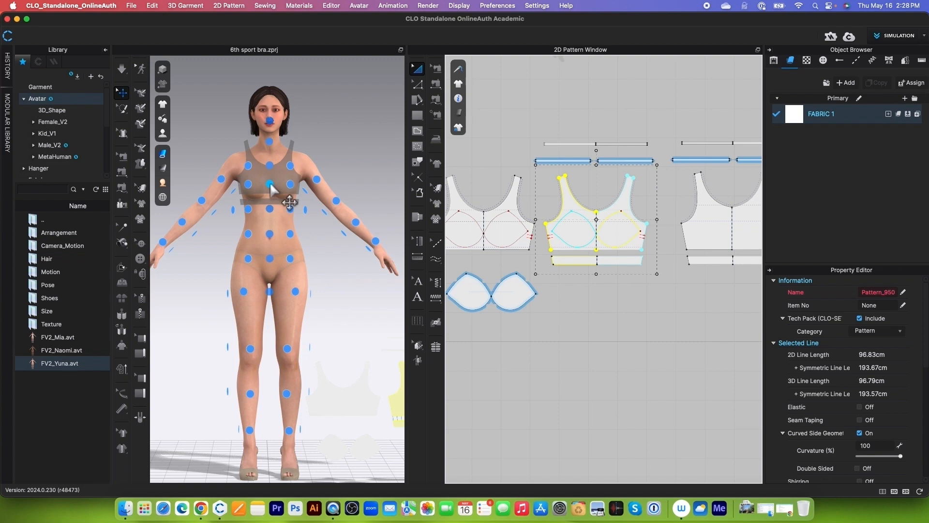
left_click(270, 184)
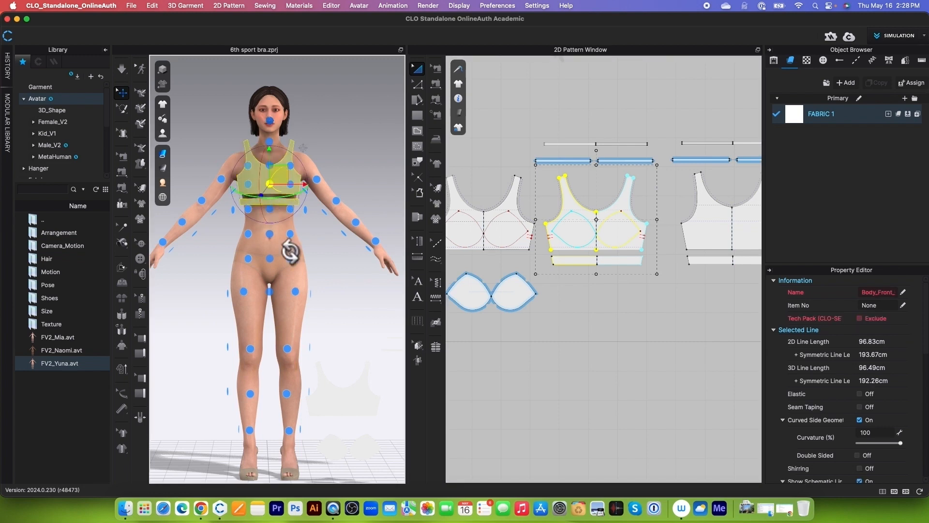
- Place the back bra pattern with its band on the center arrangement point of the avatar's upper back
right_click_drag(356, 331, 184, 341)
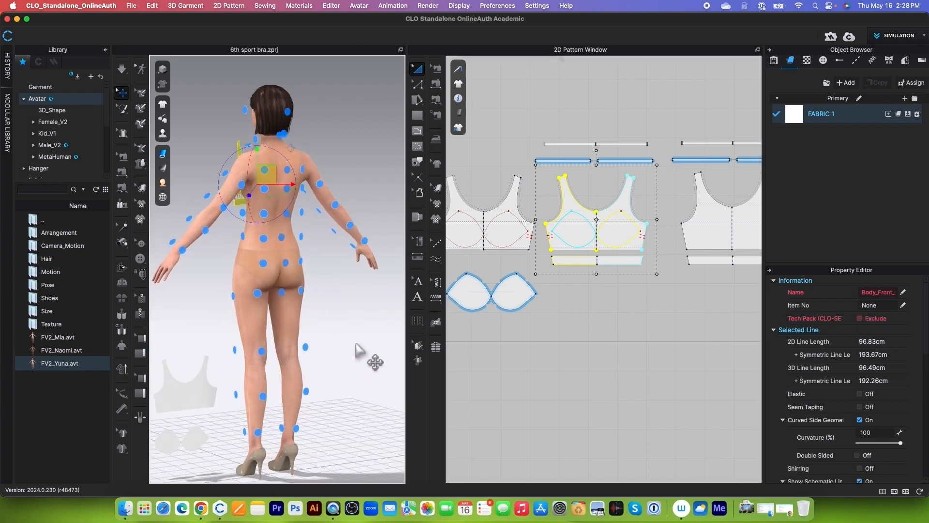
right_click_drag(358, 347, 324, 341)
scroll(566, 310, "down", 3)
left_click(707, 234)
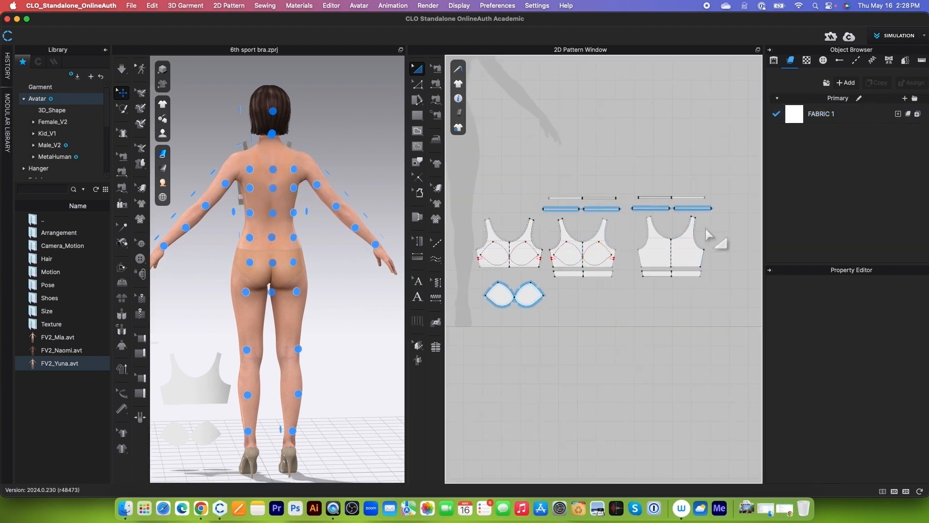
left_click(680, 228)
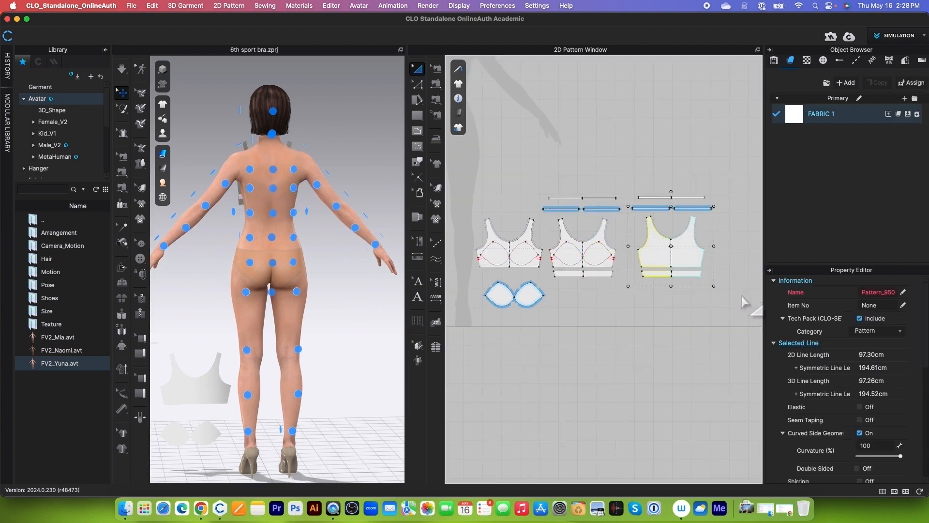
left_click(275, 194)
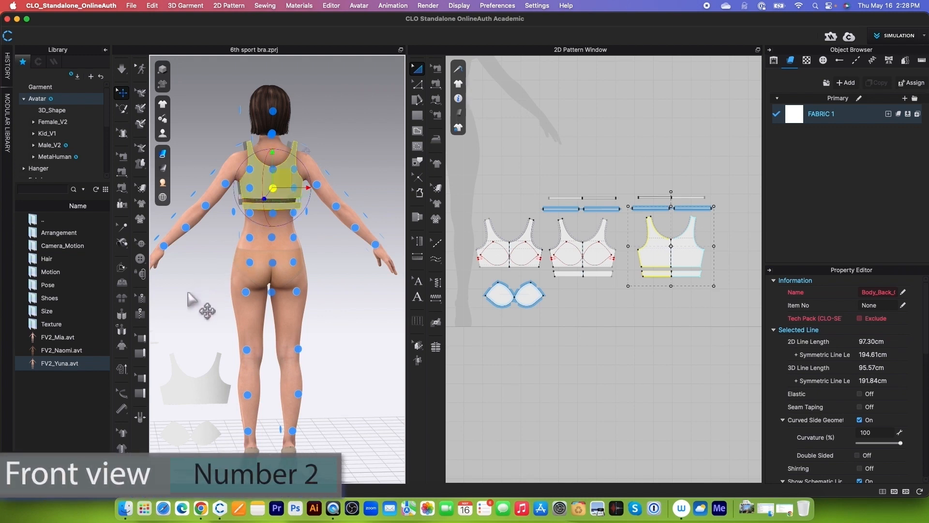
- Free-sew the front body's side seam to the back body's side seam, and the front band's side end to the back band's
key("2")
scroll(333, 283, "up", 2)
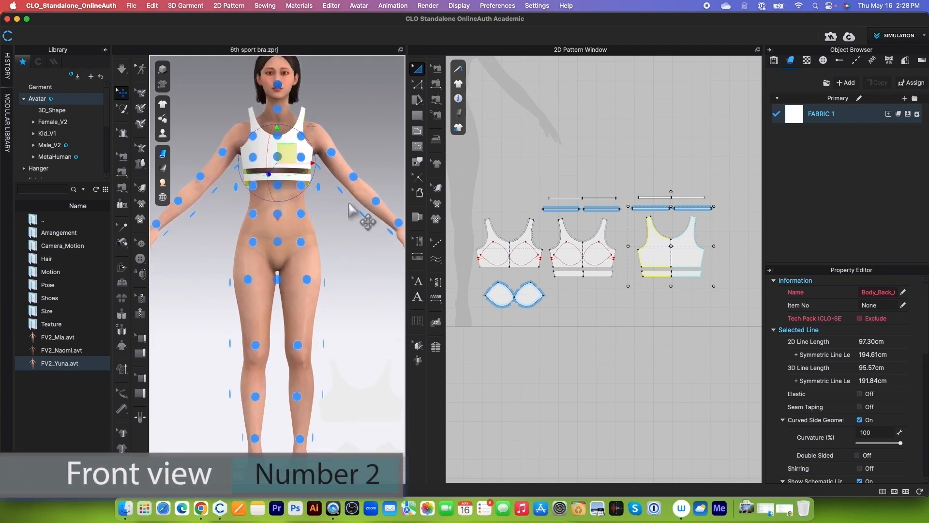
scroll(353, 161, "up", 2)
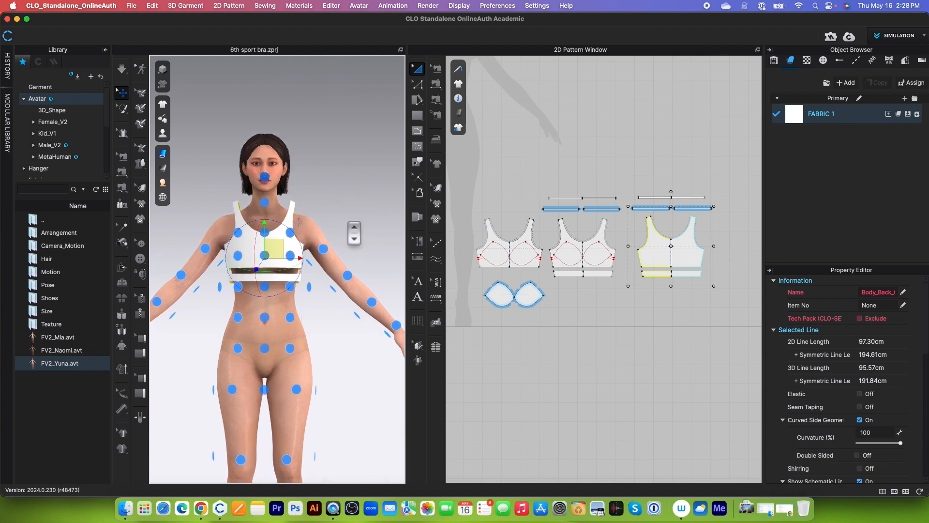
scroll(298, 221, "up", 2)
scroll(639, 304, "up", 2)
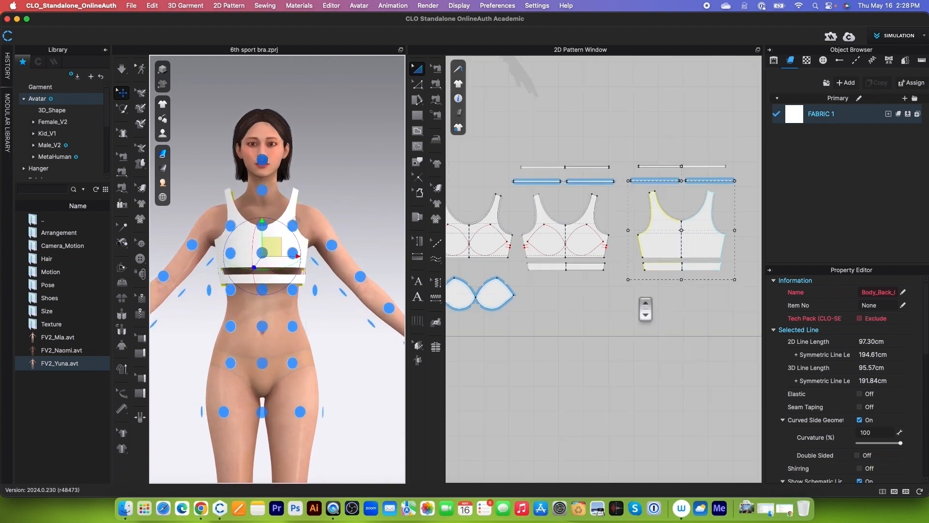
left_click(439, 107)
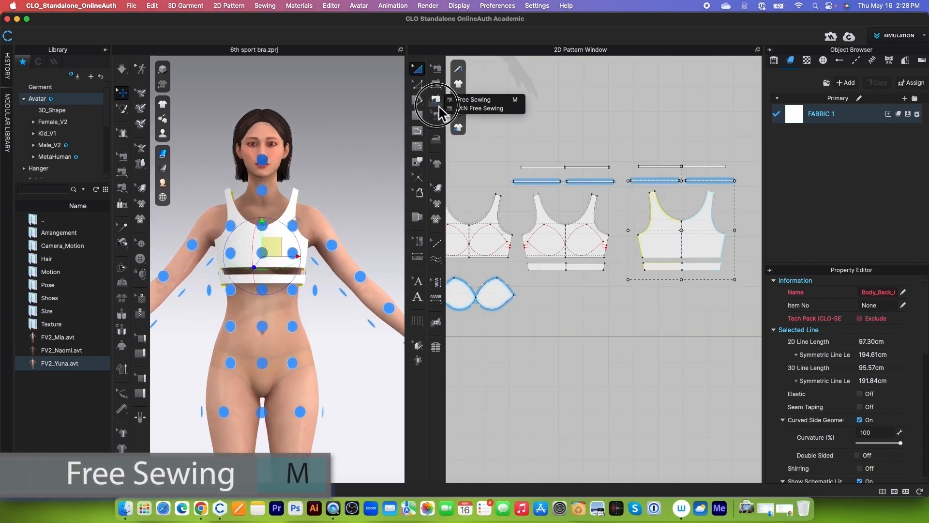
left_click(484, 100)
scroll(605, 238, "up", 3)
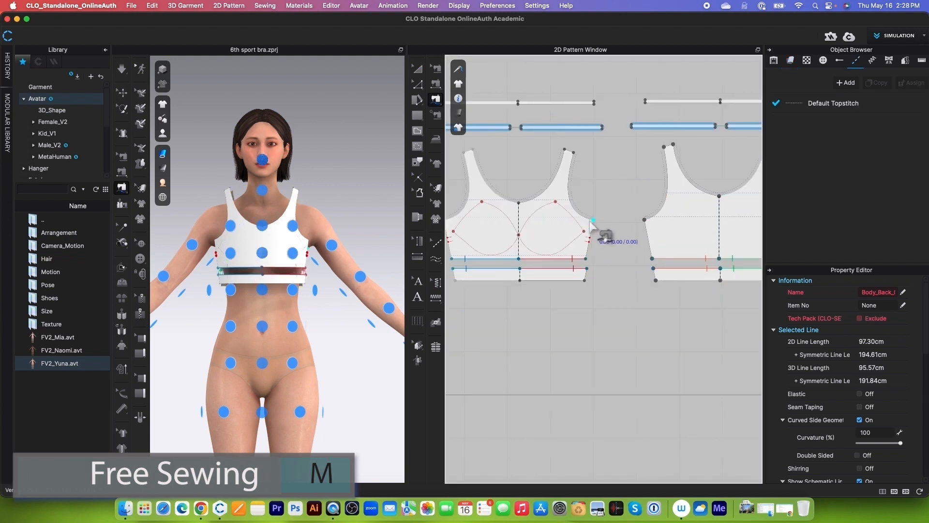
left_click(594, 222)
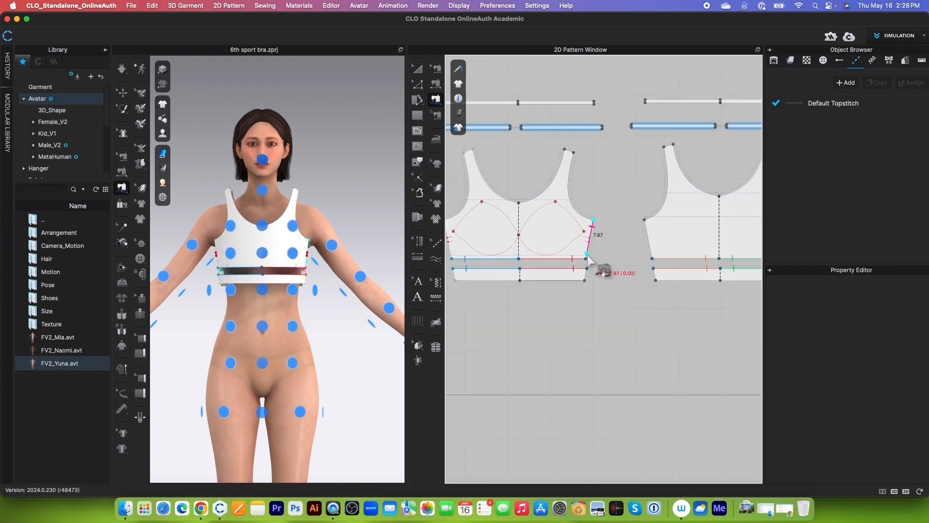
left_click(645, 220)
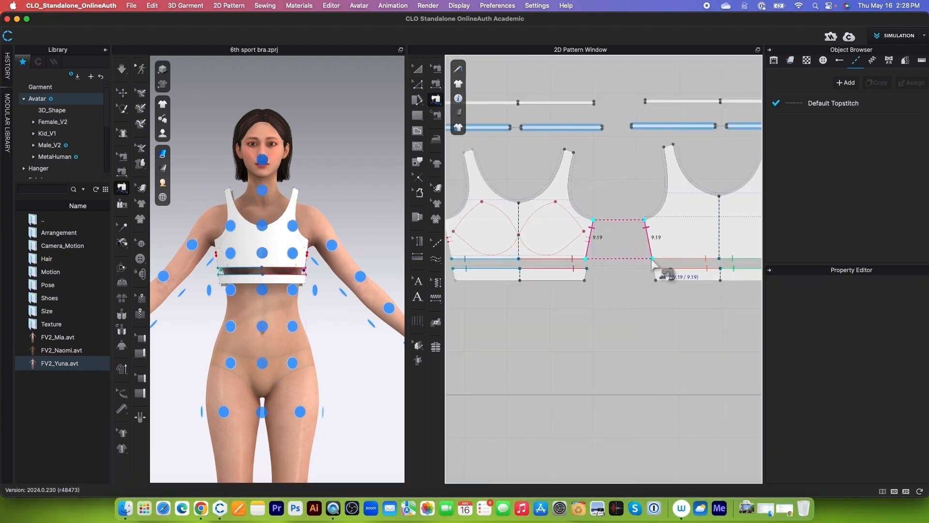
left_click(587, 269)
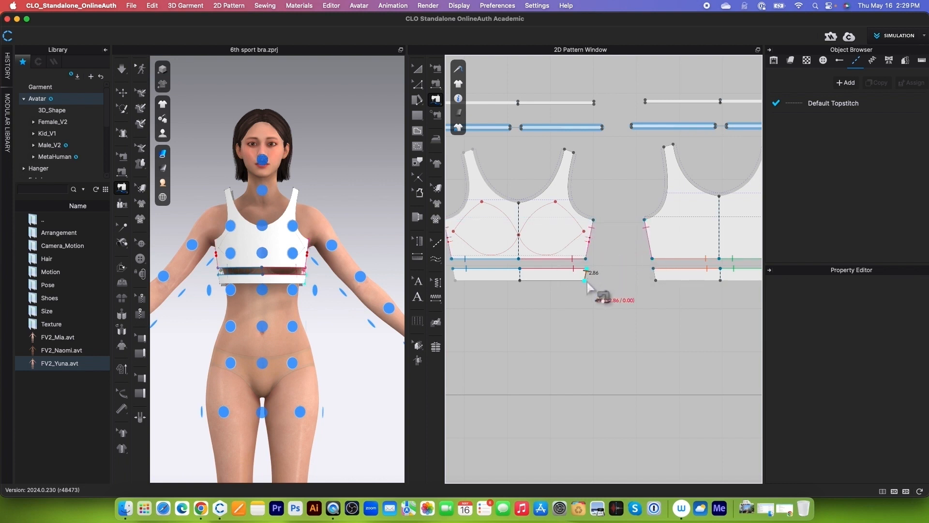
left_click(656, 281)
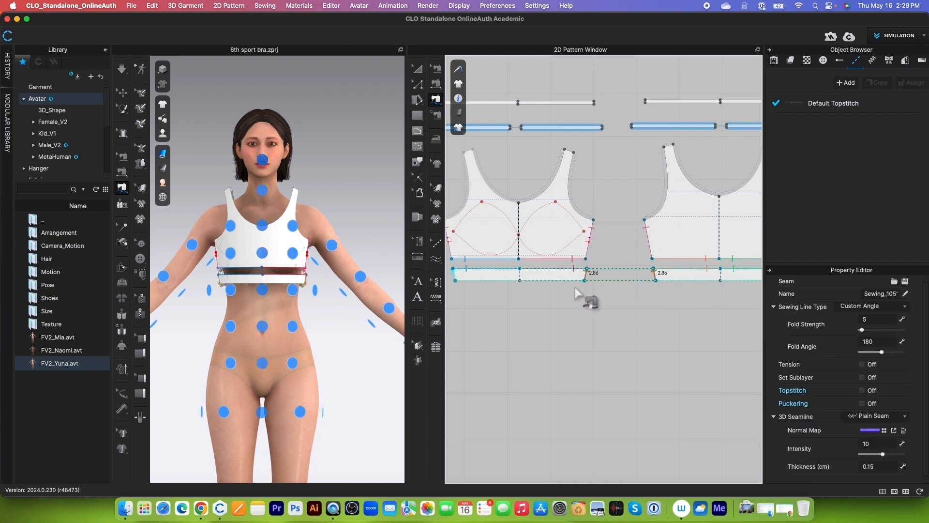
- Free-sew the front strap's shoulder edge to the matching shoulder edge of the back strap
scroll(588, 305, "down", 3)
scroll(574, 213, "up", 4)
left_click(569, 204)
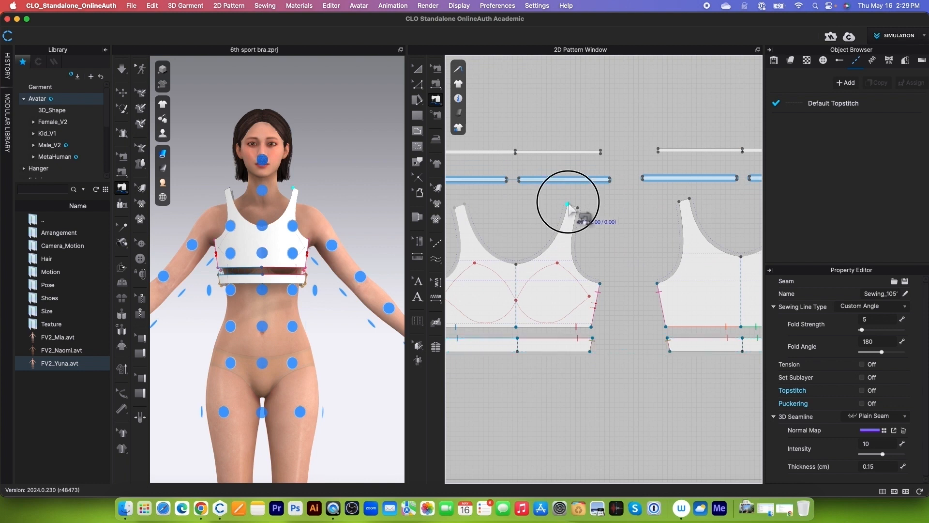
left_click(682, 201)
- Select the banded front and back patterns with their bindings and apply Strengthen to them
scroll(626, 207, "down", 4)
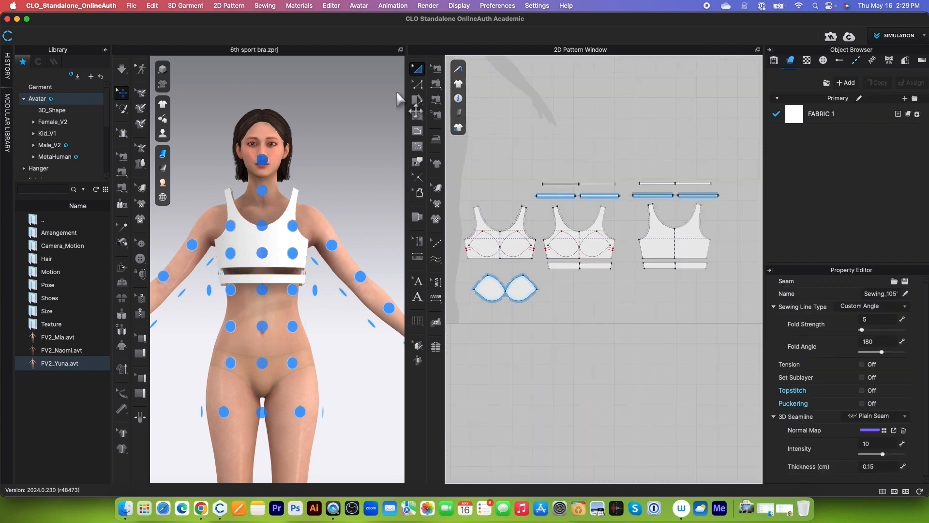
left_click(416, 66)
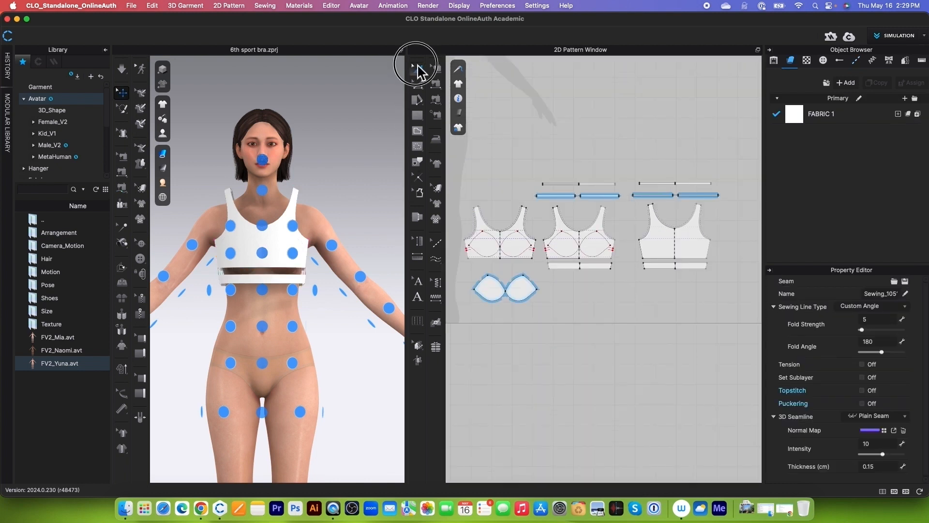
left_click_drag(529, 156, 742, 291)
right_click(710, 250)
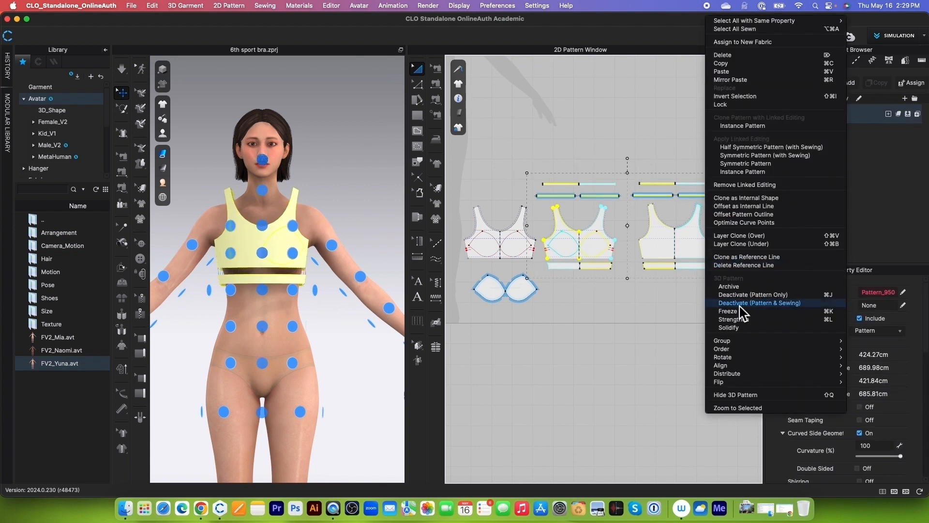
left_click(755, 328)
- Simulate the bra on the avatar, pull its hem down slightly, and stop the simulation
scroll(346, 387, "up", 1)
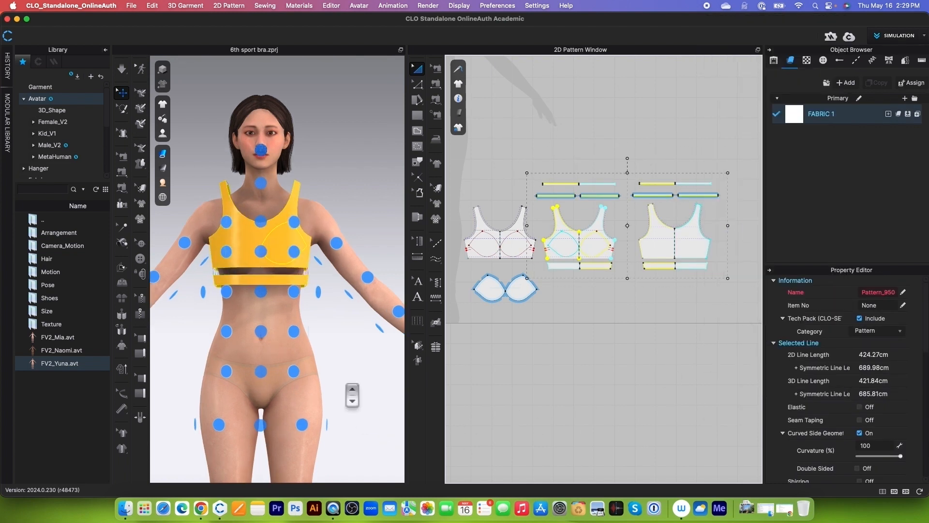
key("space")
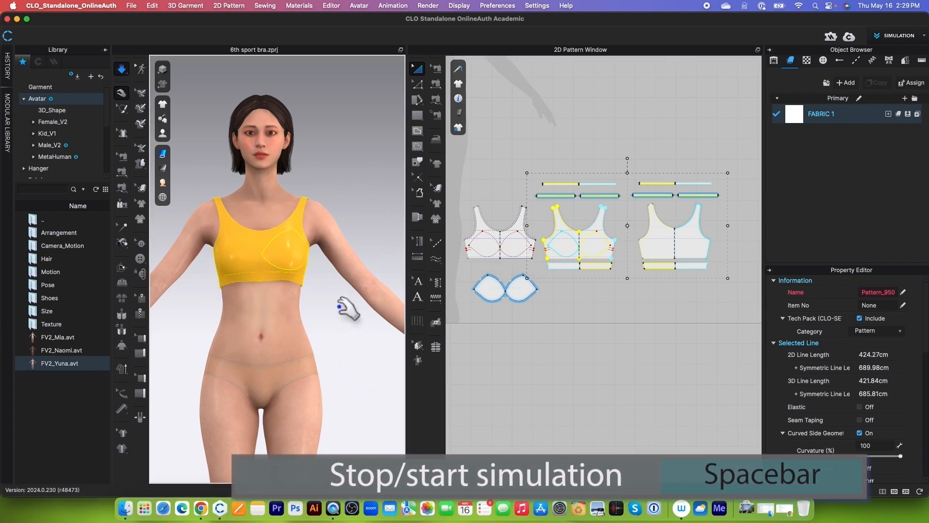
left_click_drag(289, 276, 284, 288)
left_click(299, 282)
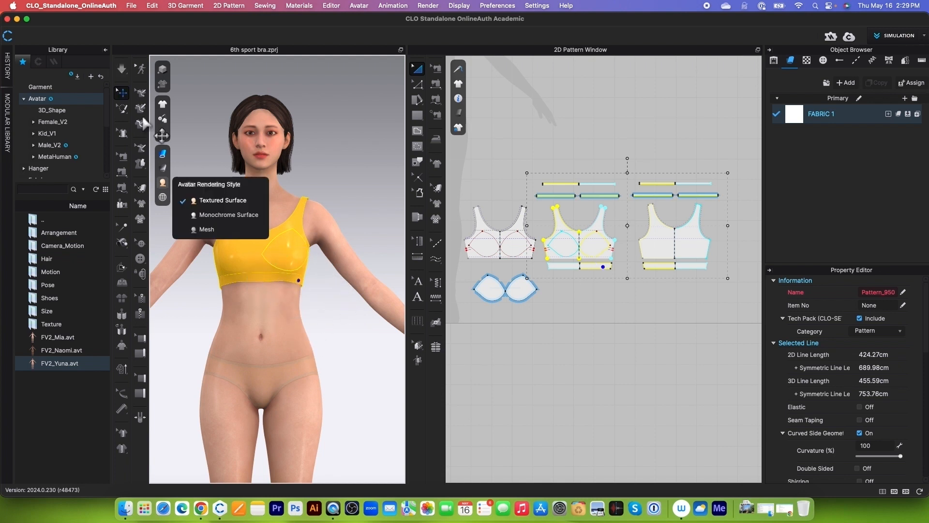
left_click(122, 91)
- Free-sew the inner front's edge from the lower side seam around armhole, strap and neckline to centre front, to the front body's matching edge
scroll(614, 283, "down", 2)
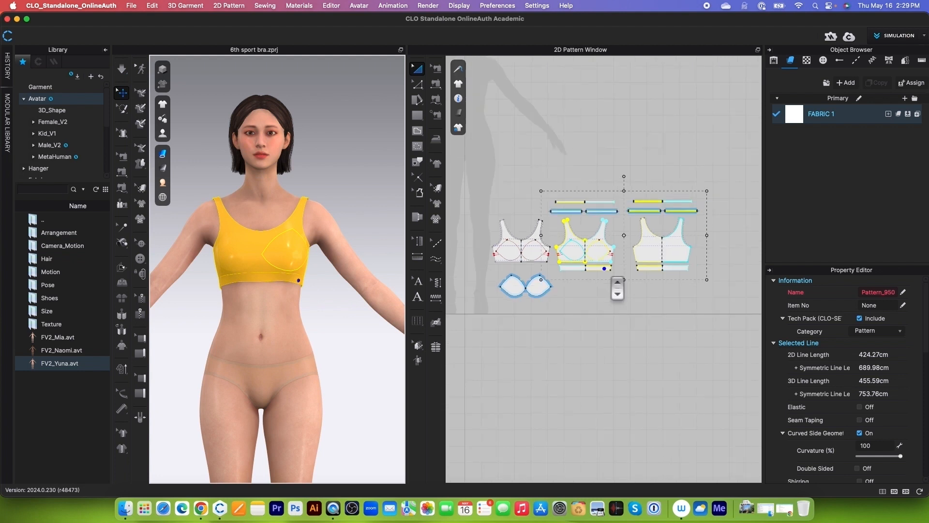
scroll(536, 275, "up", 2)
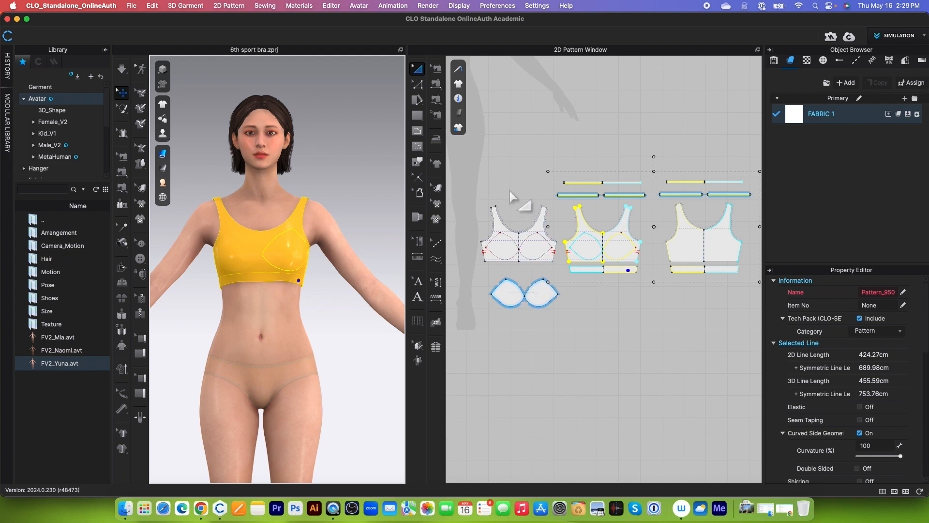
scroll(513, 199, "up", 1)
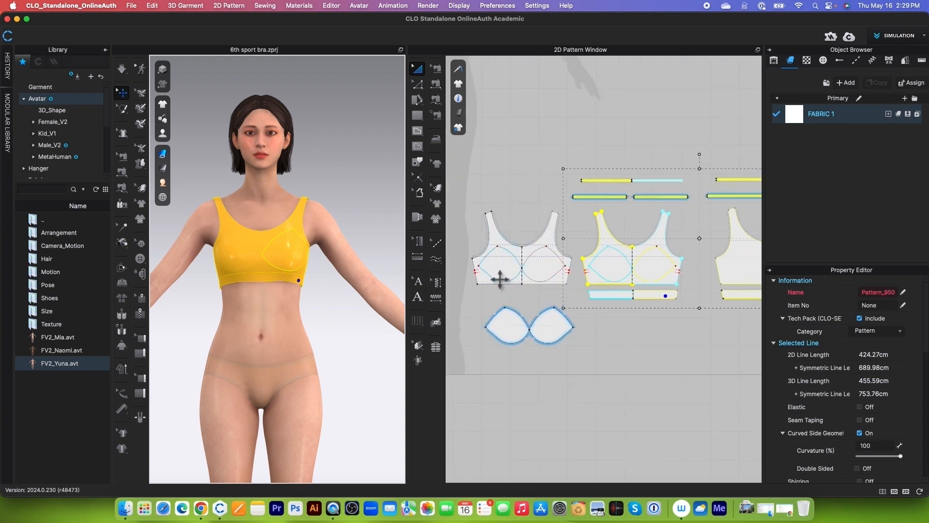
key("m")
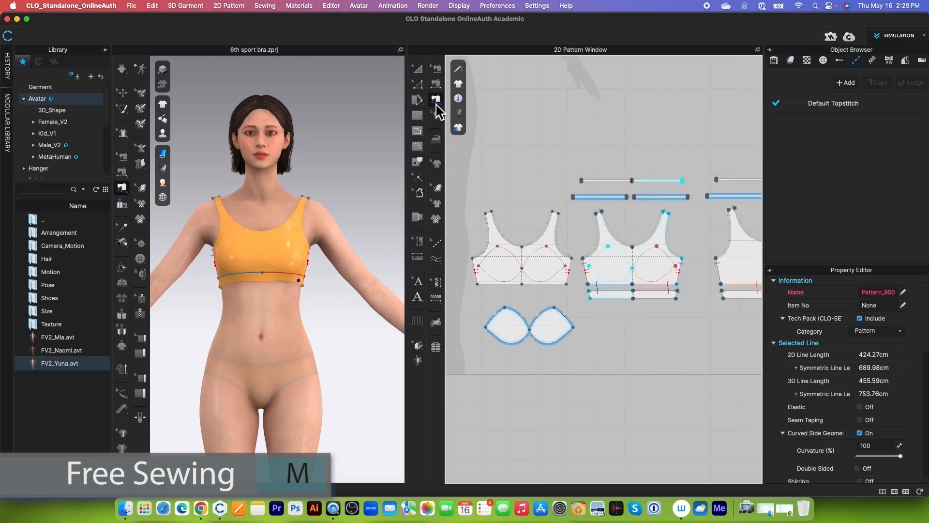
left_click(439, 110)
left_click(498, 95)
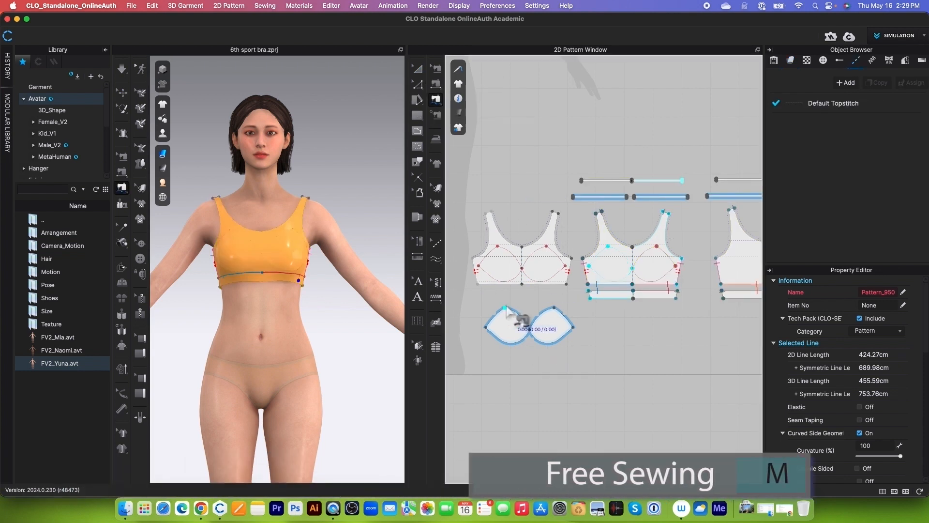
scroll(477, 281, "up", 2)
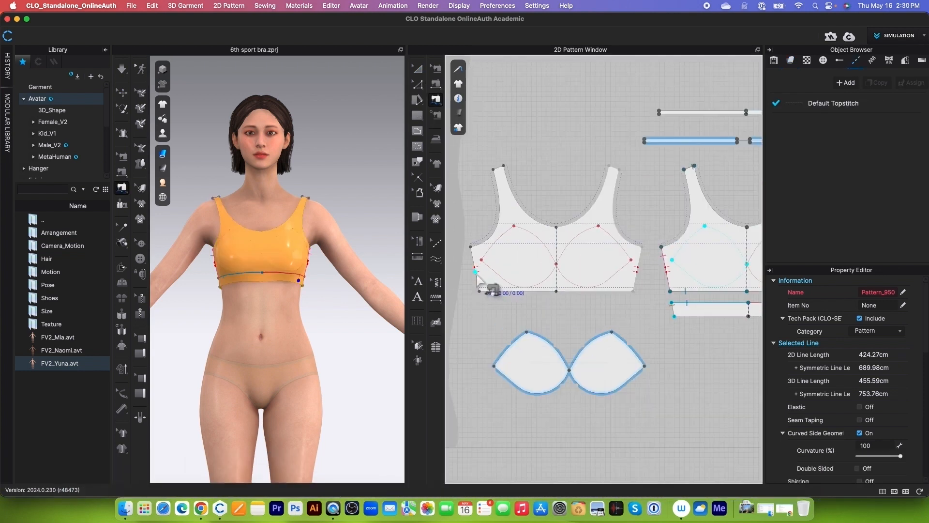
left_click(476, 273)
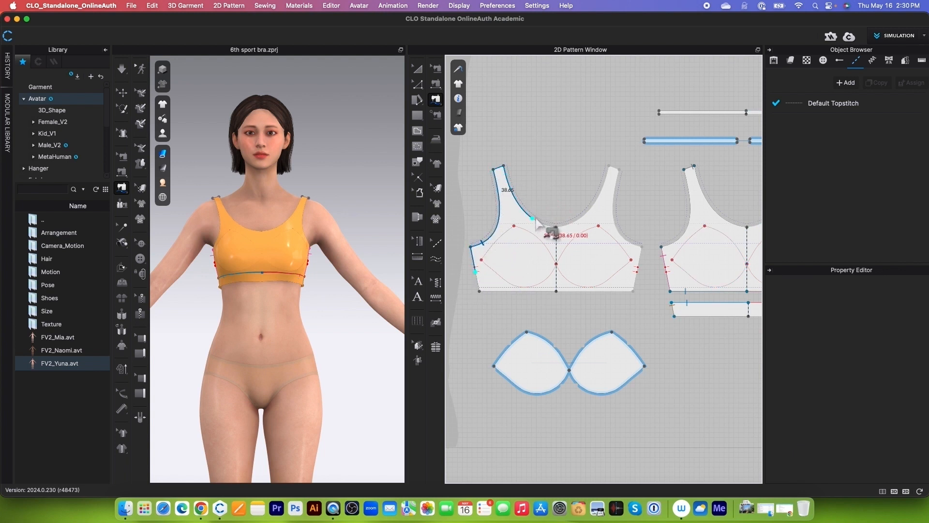
scroll(555, 232, "down", 3)
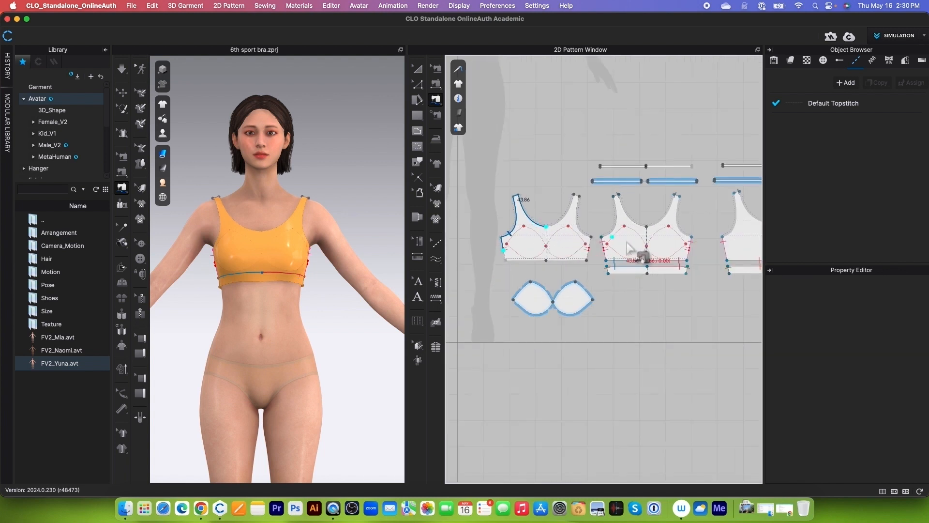
scroll(567, 257, "up", 8)
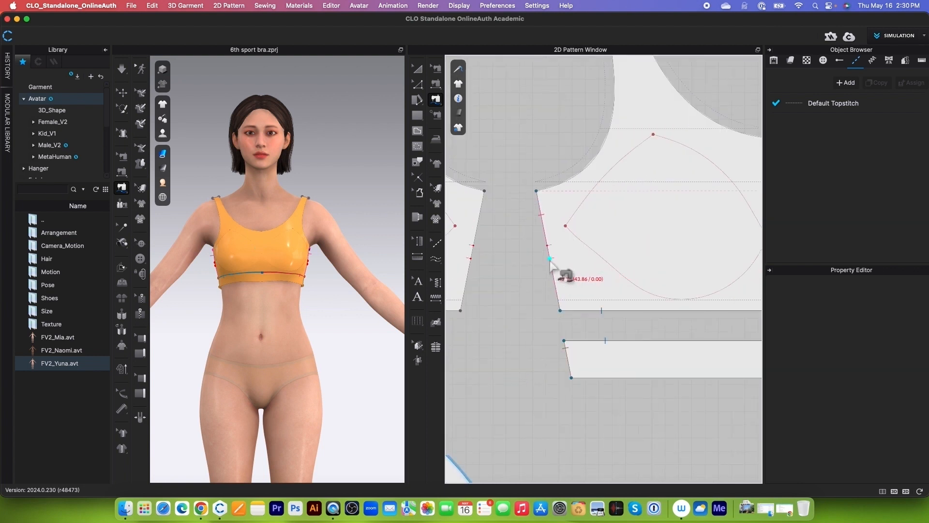
scroll(550, 260, "down", 3)
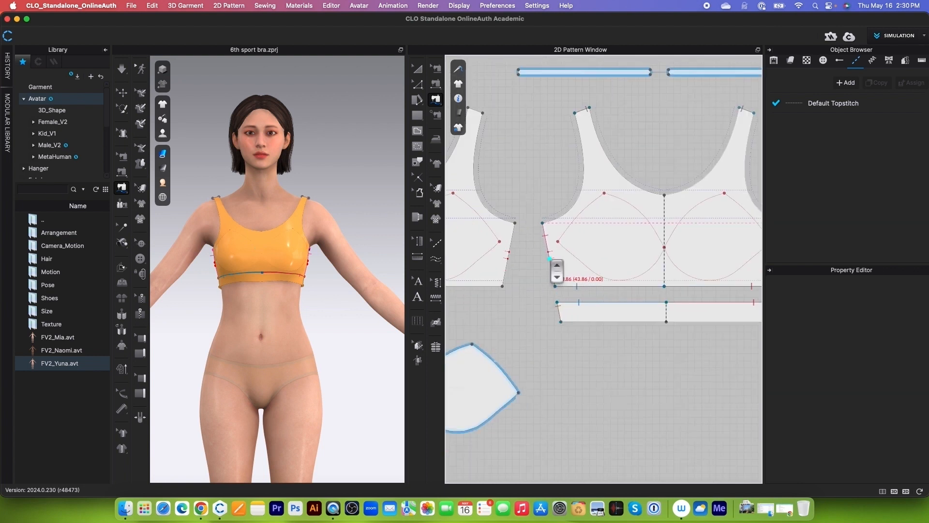
left_click(571, 127)
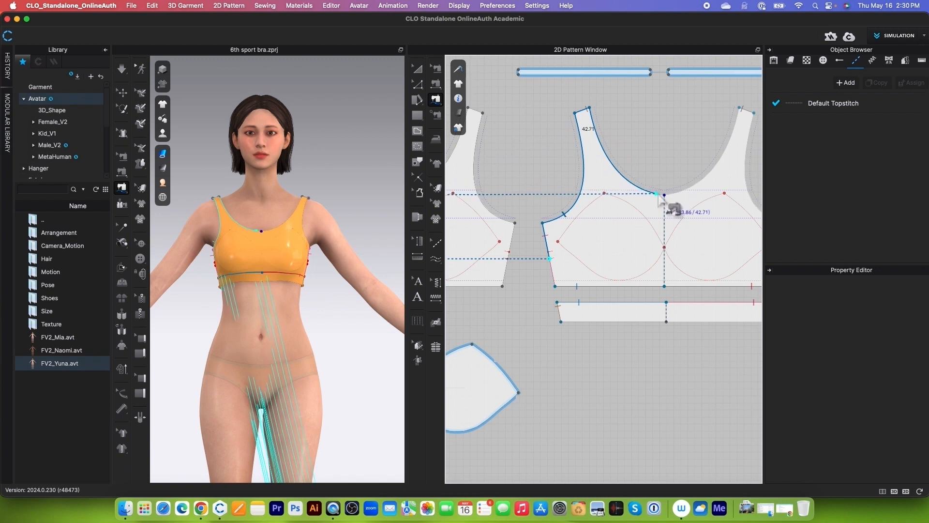
left_click(664, 196)
scroll(667, 203, "down", 3)
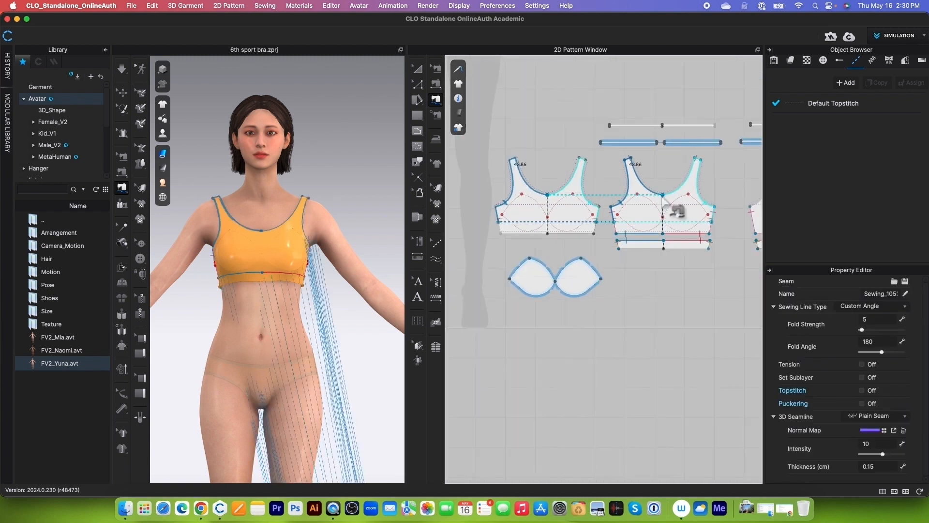
- Free-sew the inner front's hem from the side corner to centre front, to the matching hem of the front body
left_click(501, 234)
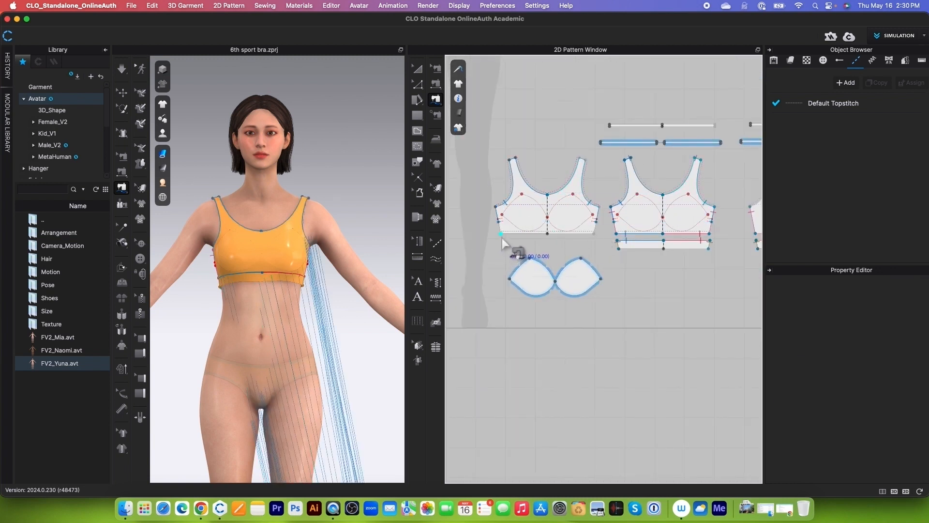
left_click(548, 235)
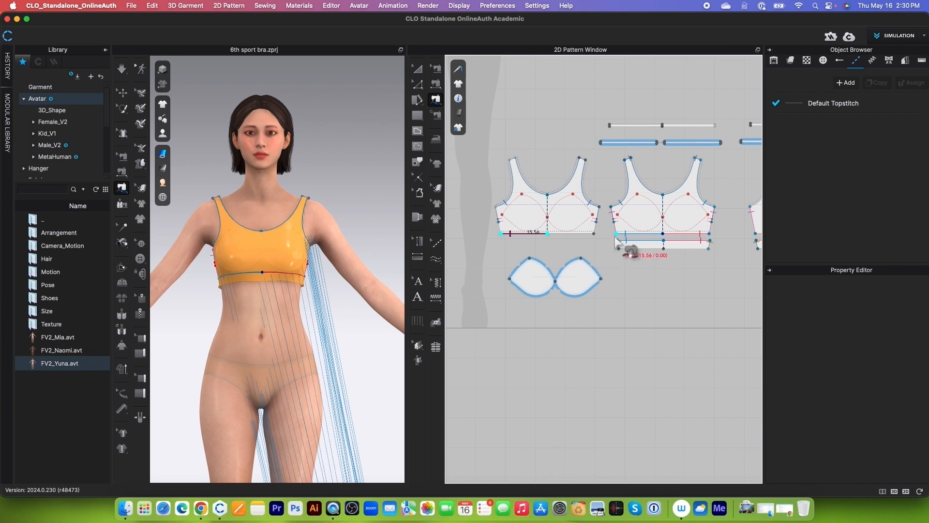
left_click(617, 234)
left_click(663, 234)
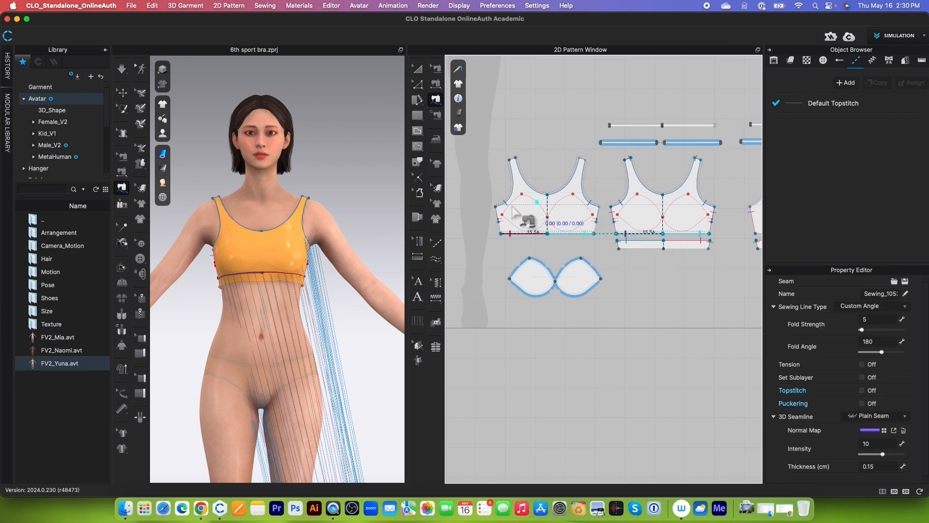
scroll(514, 213, "up", 3)
scroll(488, 254, "up", 3)
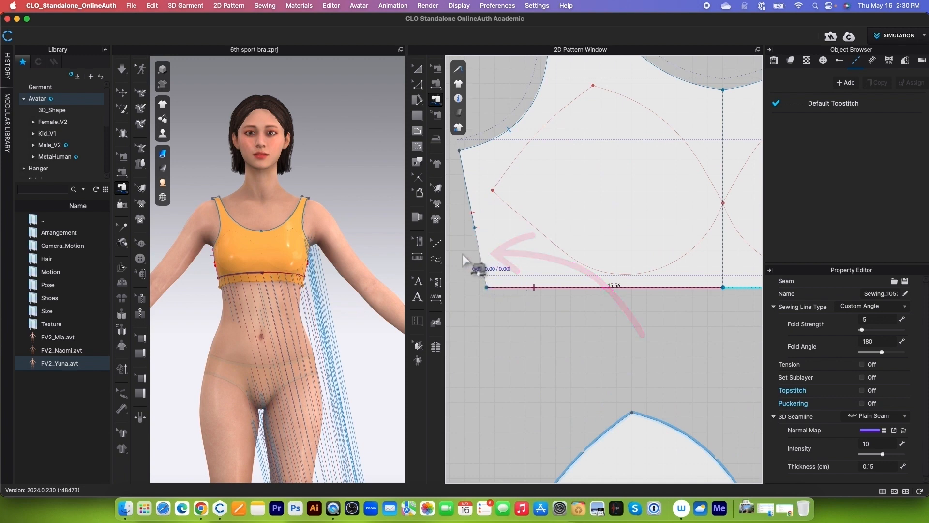
scroll(480, 257, "down", 3)
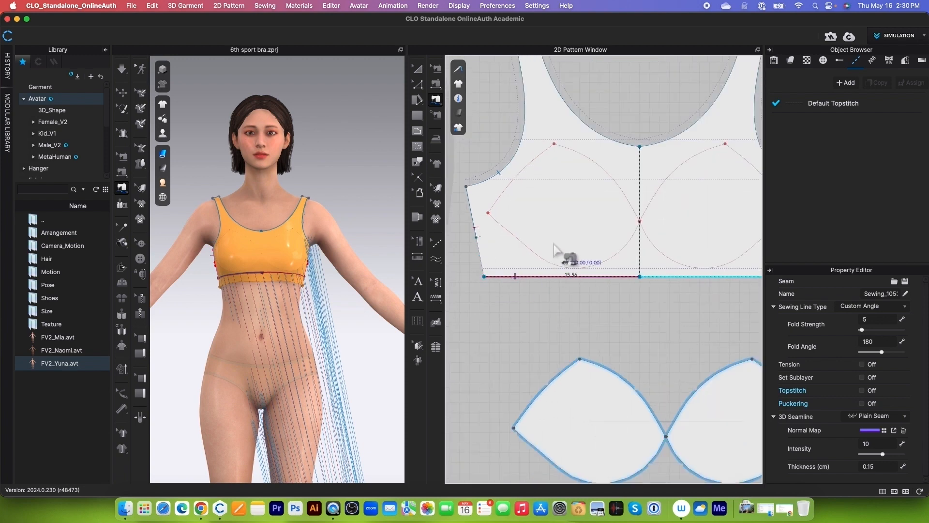
- Select the inner front pattern and superimpose it under the front body on the avatar
key("a")
scroll(482, 271, "down", 8)
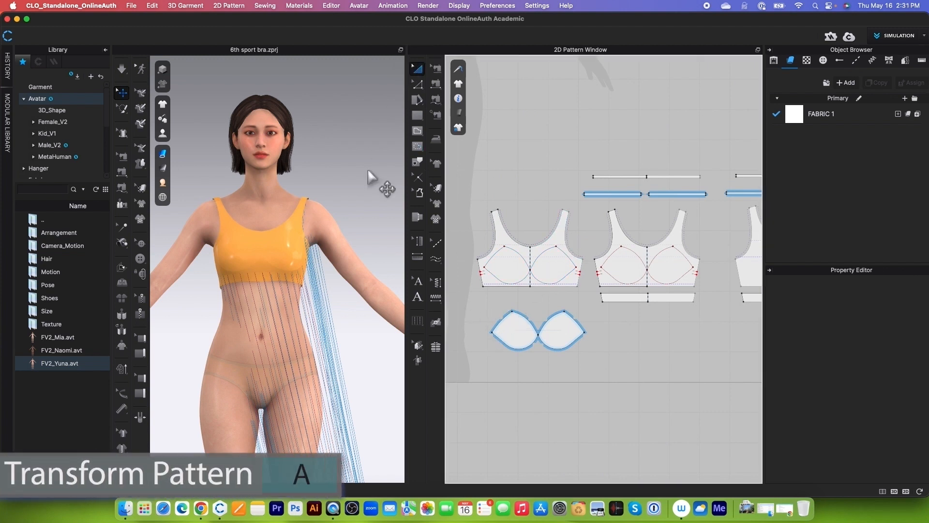
left_click(565, 242)
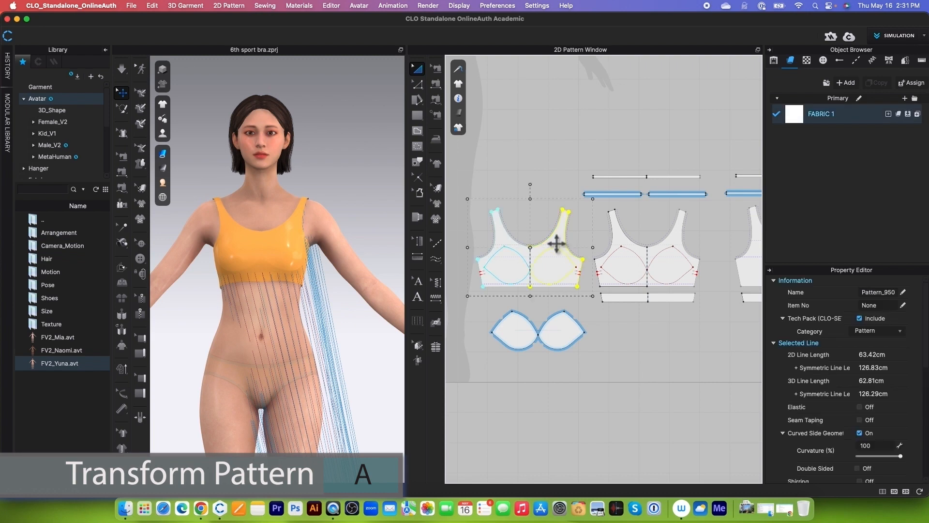
scroll(290, 232, "down", 10)
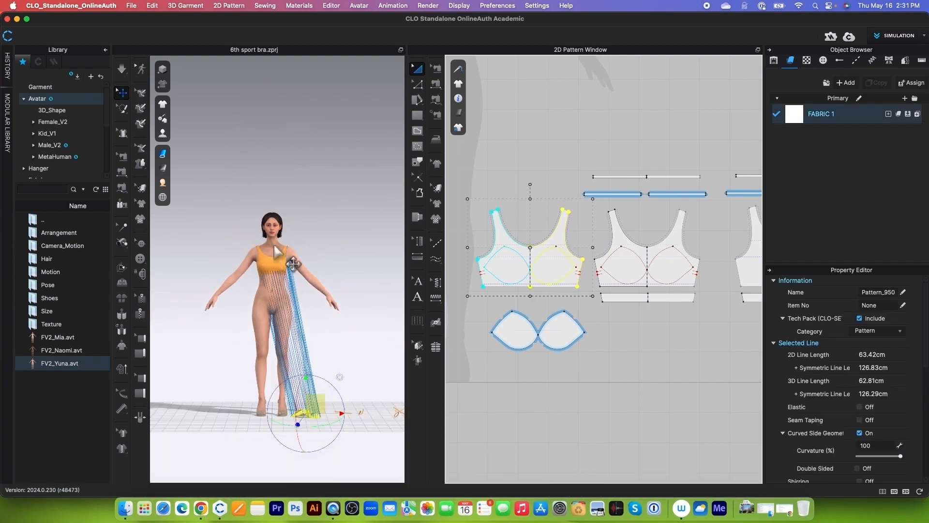
right_click(324, 409)
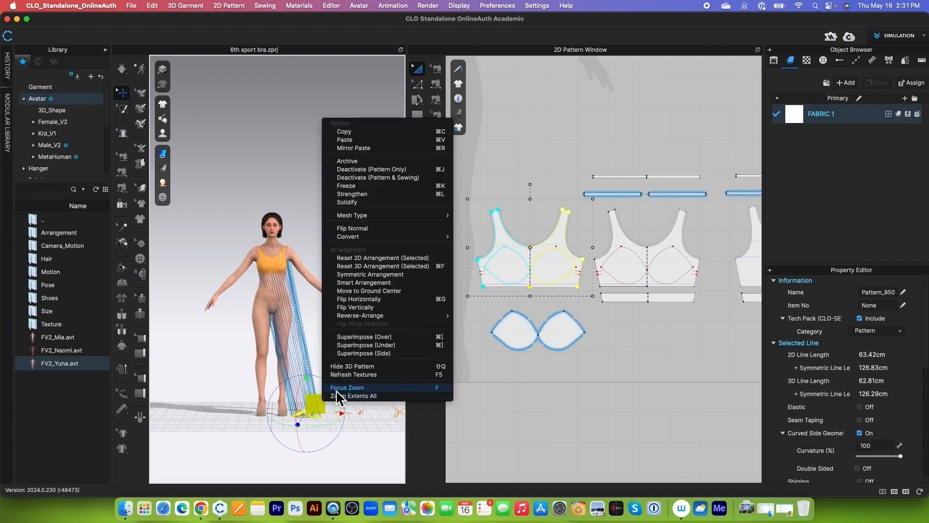
left_click(366, 345)
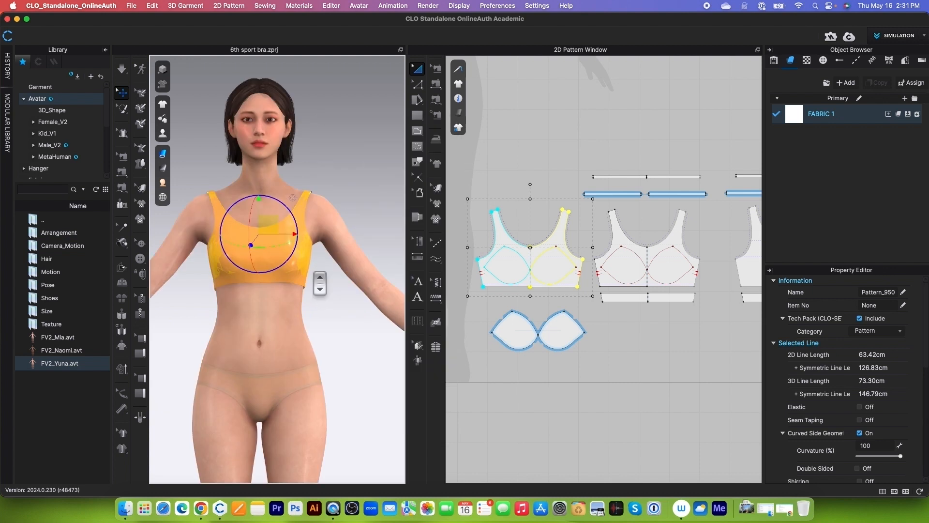
- Simulate the bra with its inner front layer and stop the simulation
left_click(122, 71)
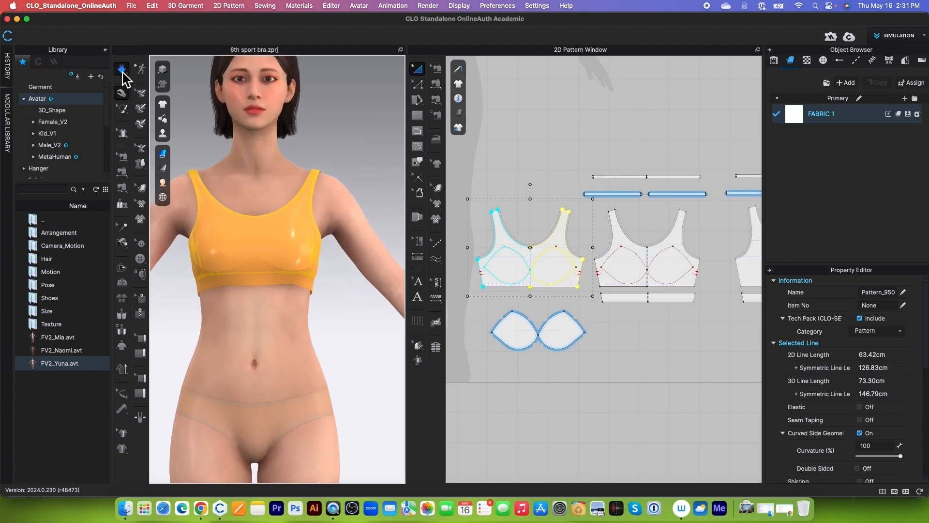
left_click(121, 93)
scroll(304, 323, "down", 5)
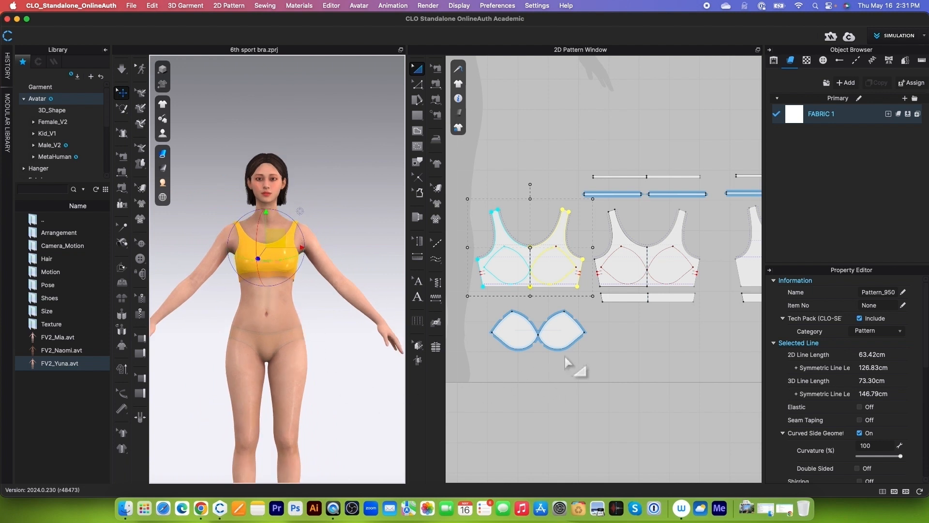
- Free-sew the full outline of one bra cup, starting at its upper point, to the matching internal cup line on the inner front
key("m")
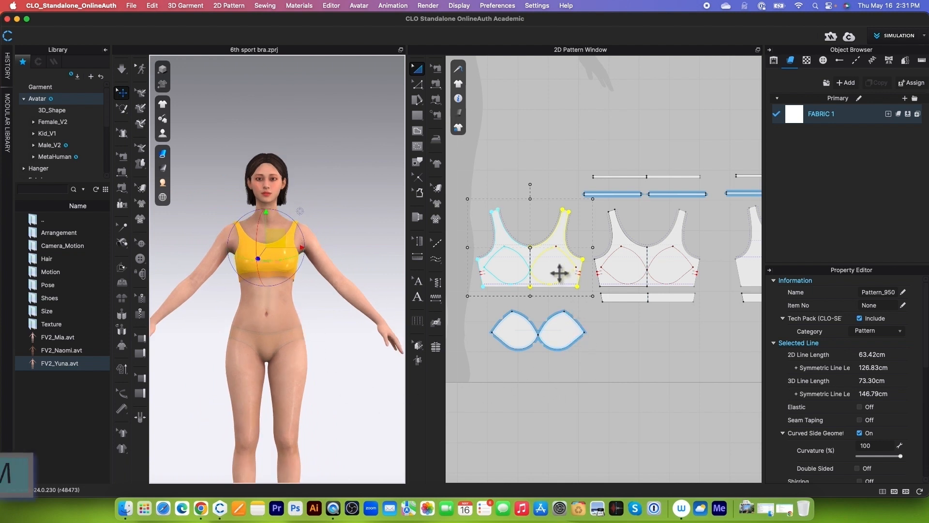
left_click(437, 105)
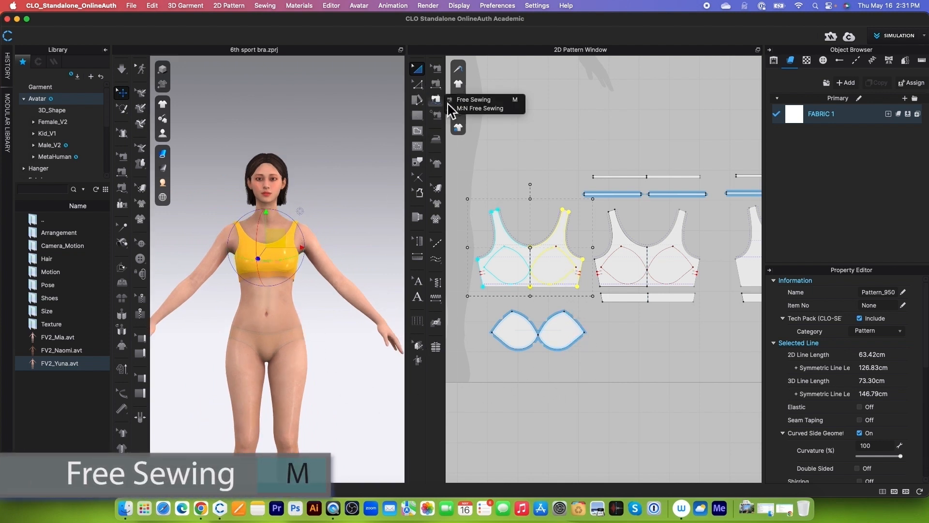
left_click(507, 100)
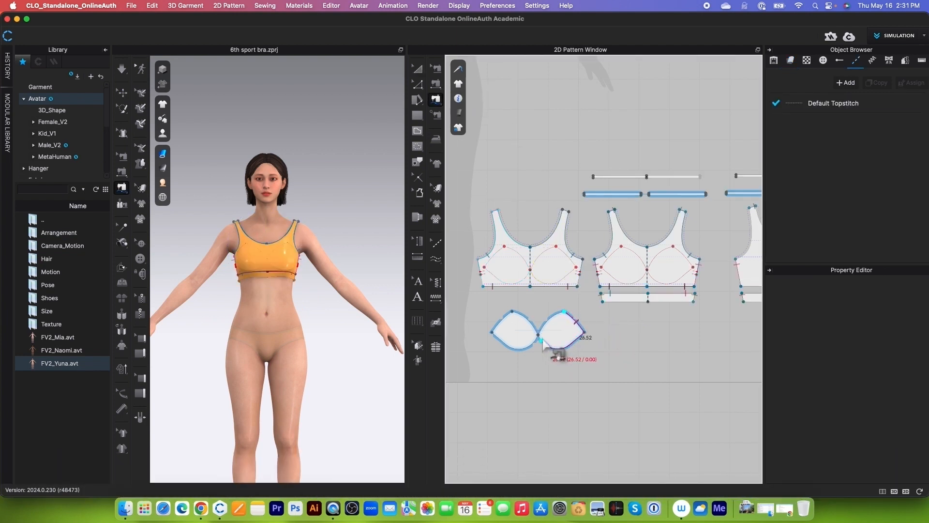
left_click(563, 314)
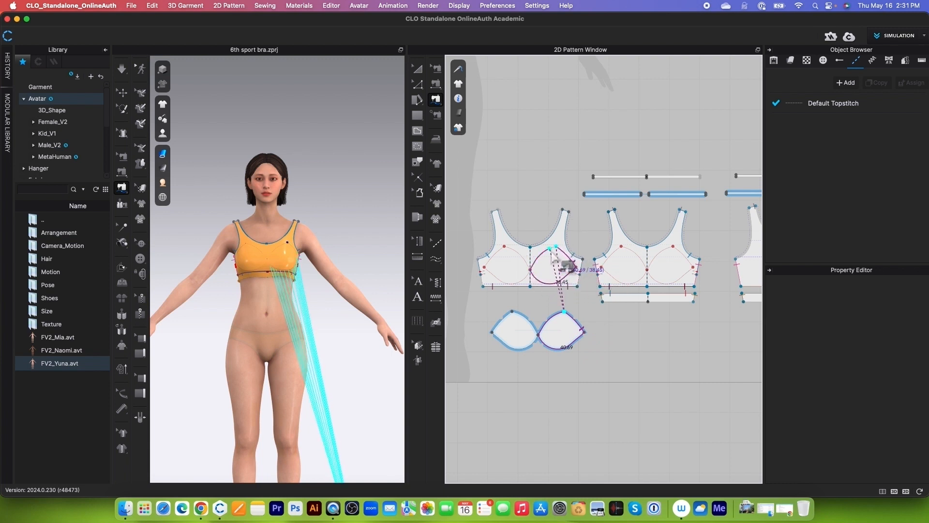
left_click(555, 247)
scroll(554, 248, "down", 5)
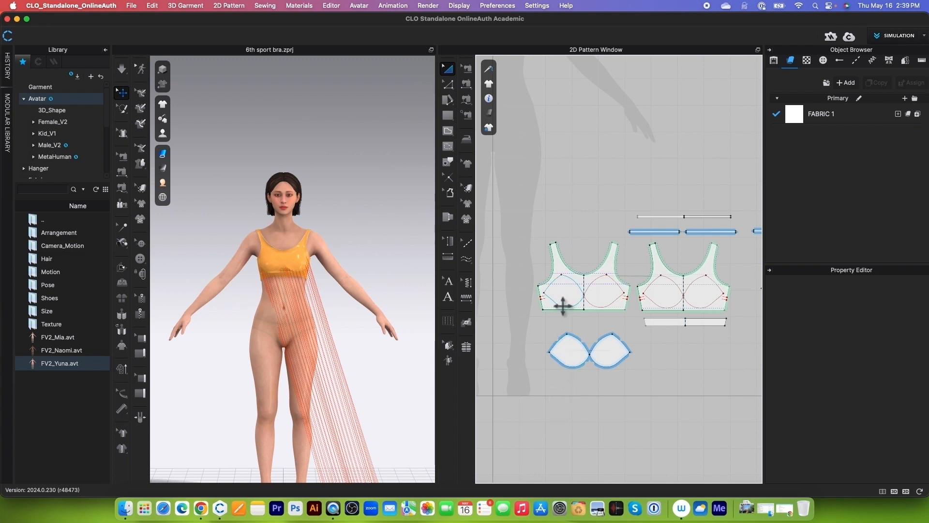
- Select both bra cups, apply Superimpose (Over) to place them on the inner front, and simulate the bra
left_click_drag(504, 321, 647, 391)
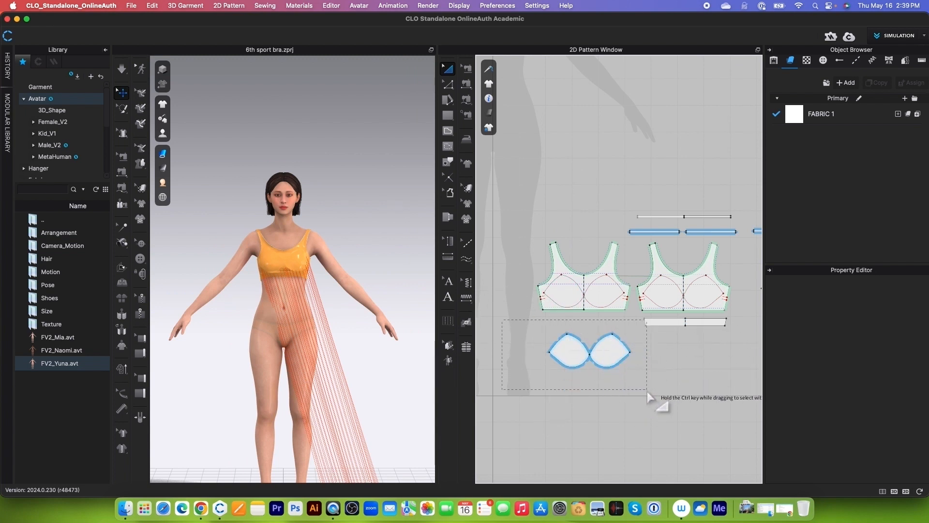
scroll(322, 289, "down", 3)
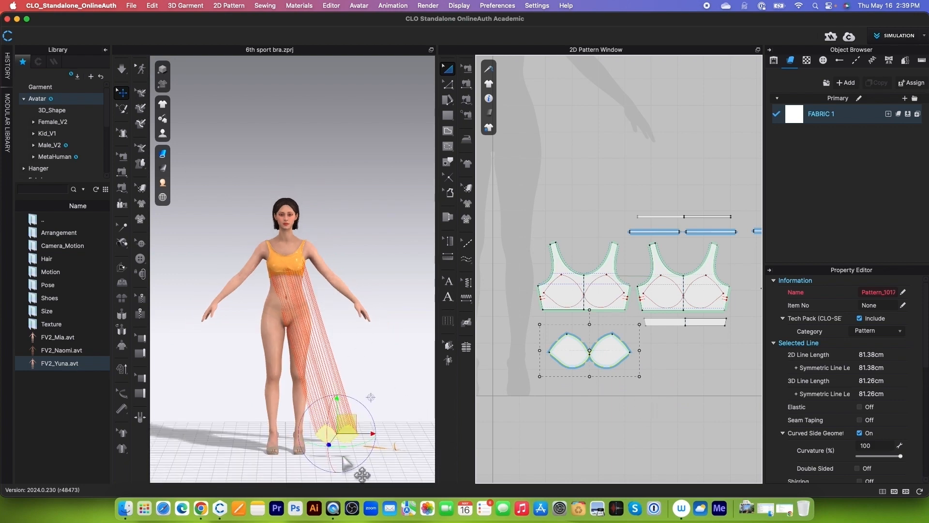
scroll(346, 462, "up", 2)
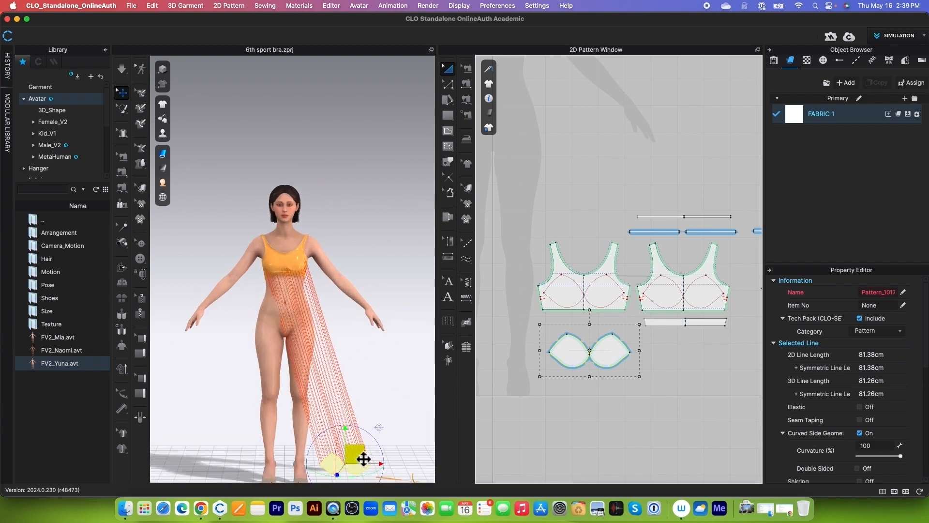
right_click(364, 459)
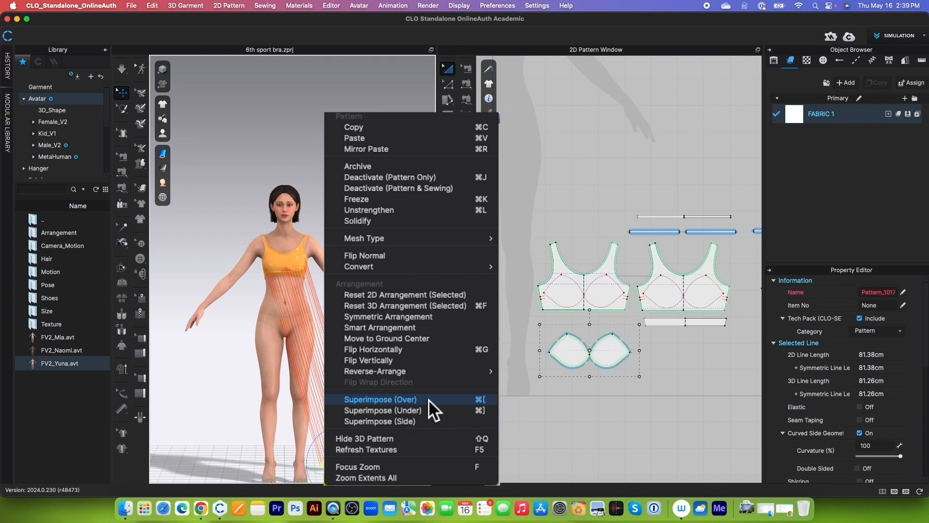
left_click(380, 399)
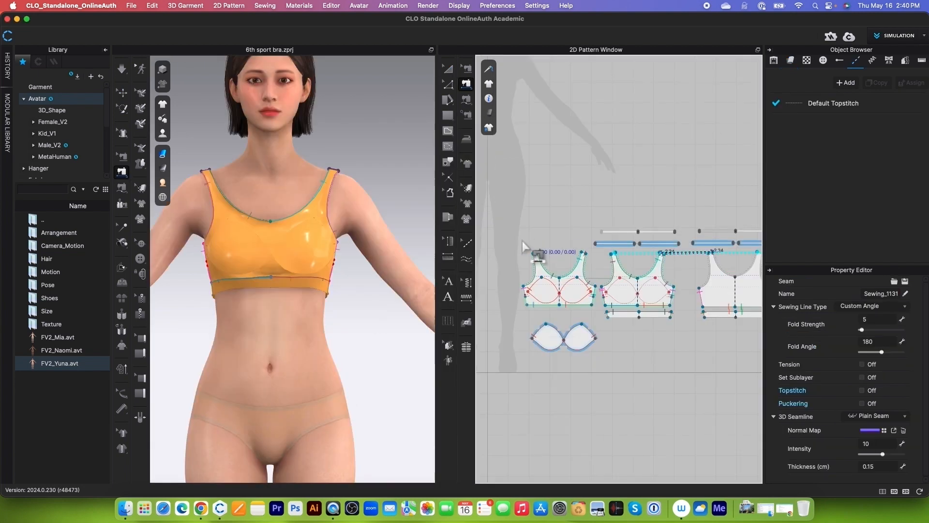
left_click(124, 72)
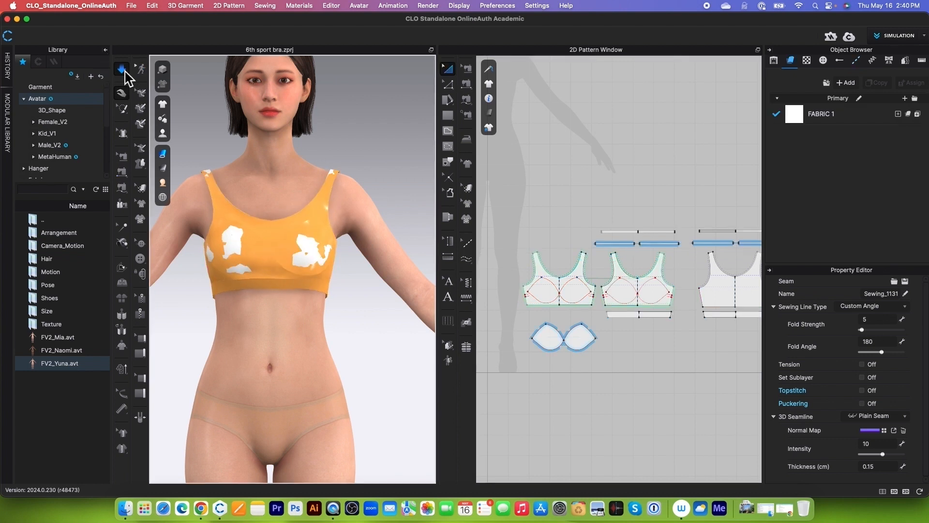
- Stop the simulation and return the avatar to the front view, framed on the bra
left_click(124, 73)
scroll(341, 314, "down", 2)
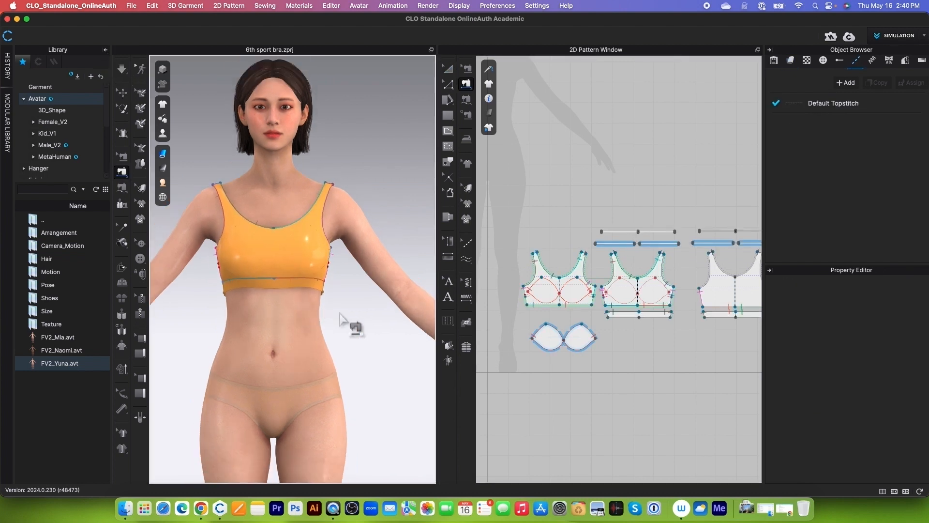
right_click_drag(366, 317, 252, 323)
key("2")
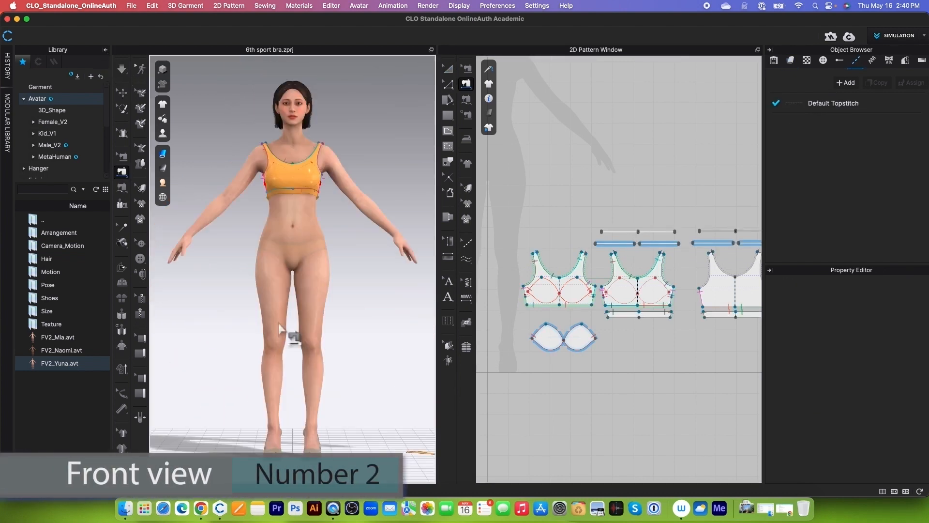
scroll(354, 300, "up", 2)
scroll(358, 340, "up", 6)
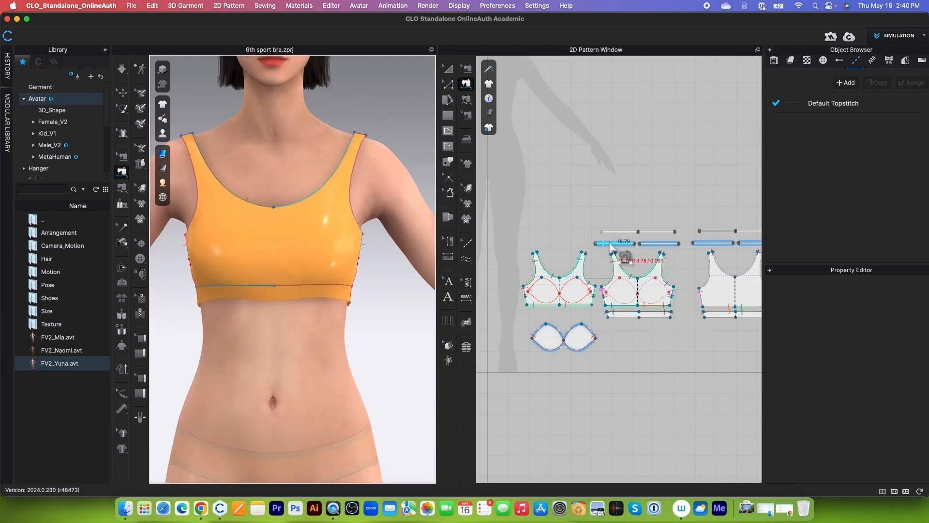
- Segment-sew the front armhole binding strip to the front armhole and the front neckline strip to the front neckline
scroll(645, 276, "up", 2)
scroll(656, 277, "down", 3)
scroll(656, 277, "up", 3)
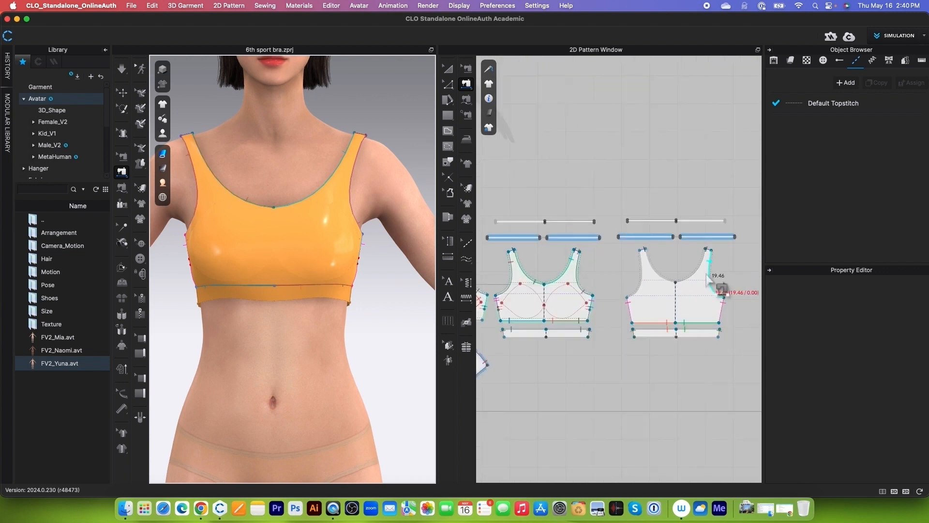
left_click(467, 85)
scroll(595, 208, "down", 3)
scroll(547, 232, "up", 3)
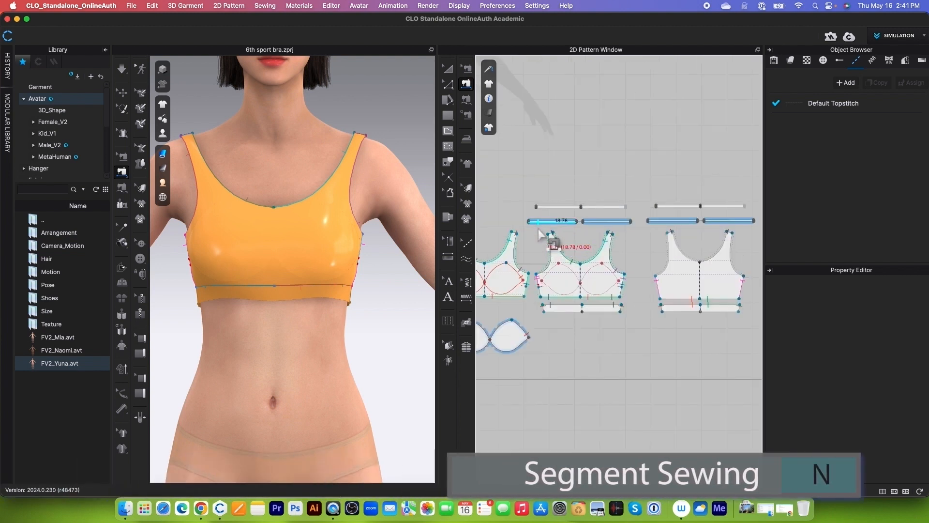
left_click(540, 233)
left_click(546, 269)
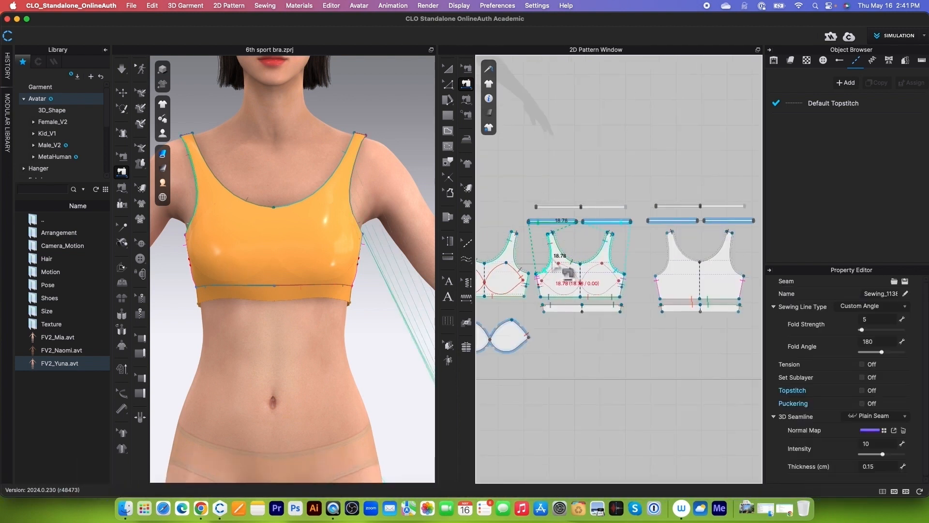
left_click(576, 218)
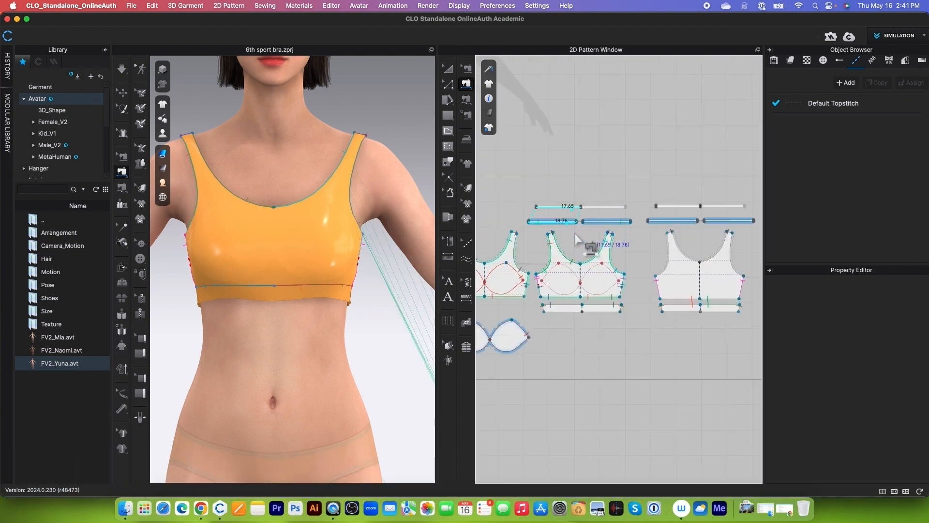
left_click(590, 274)
- Segment-sew the back armhole binding strip to the back armhole and the back neckline strip to the back neckline
scroll(702, 232, "up", 2)
left_click(653, 217)
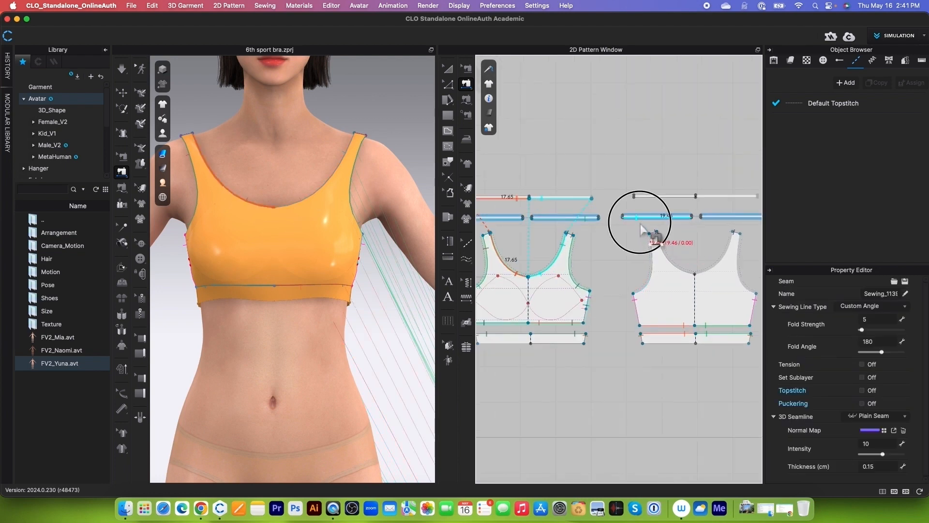
left_click(646, 287)
scroll(654, 259, "down", 2)
scroll(672, 239, "up", 4)
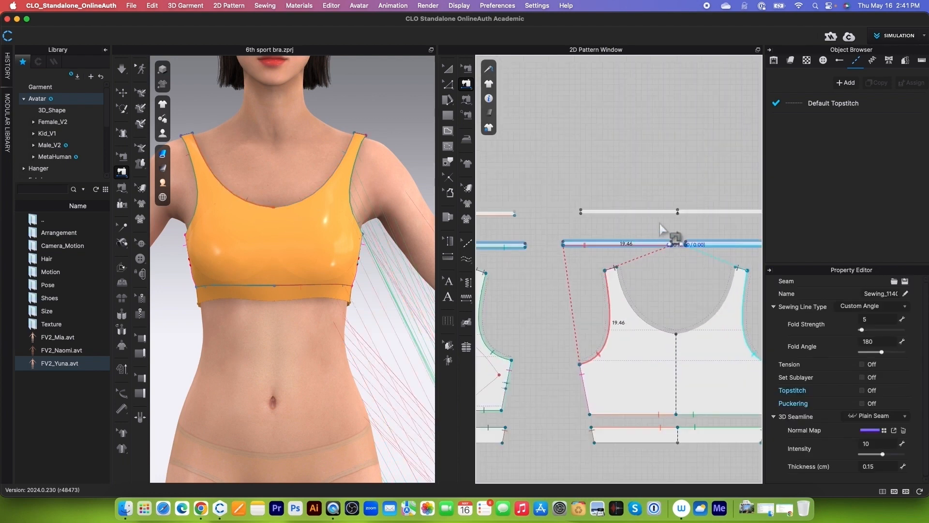
left_click(664, 220)
left_click(644, 322)
- Select all armhole and neckline binding strips with Transform Pattern and apply Superimpose (Side) to place them on the bra
scroll(643, 310, "down", 3)
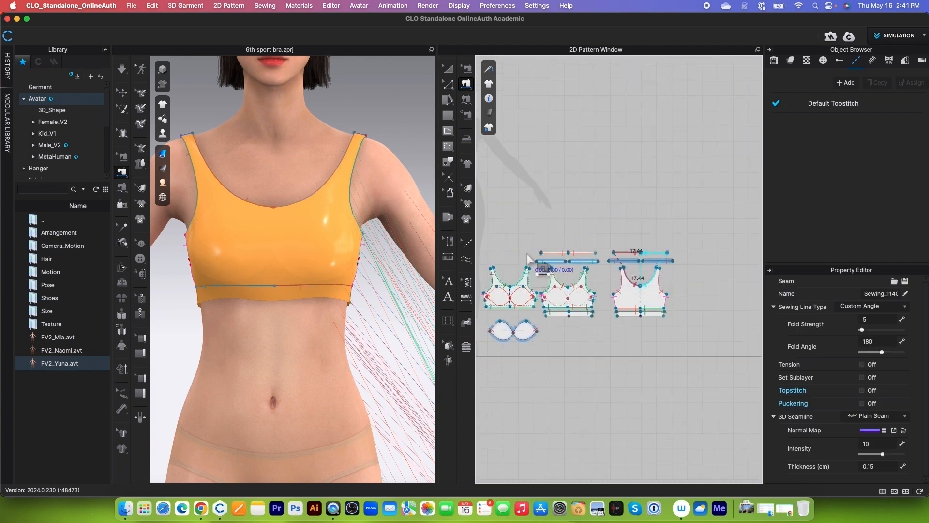
scroll(534, 271, "up", 2)
key("a")
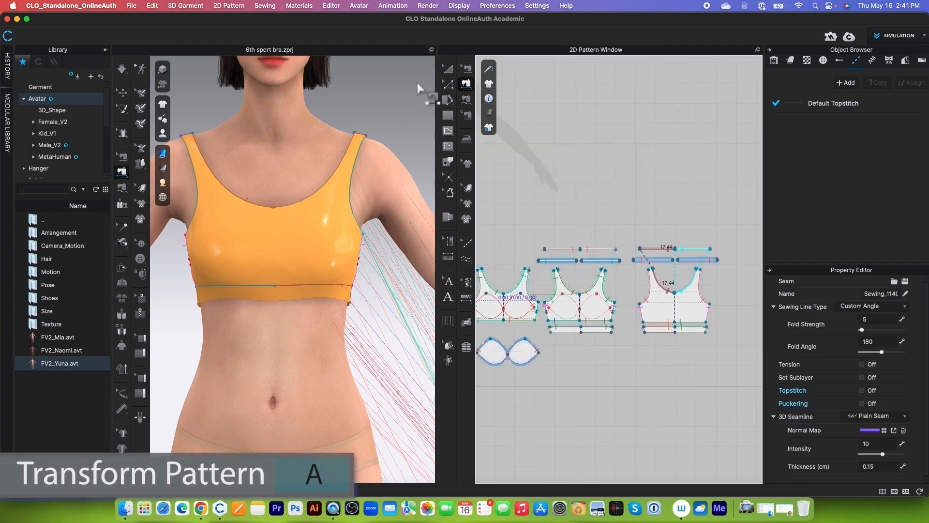
left_click_drag(516, 208, 740, 278)
scroll(266, 232, "down", 10)
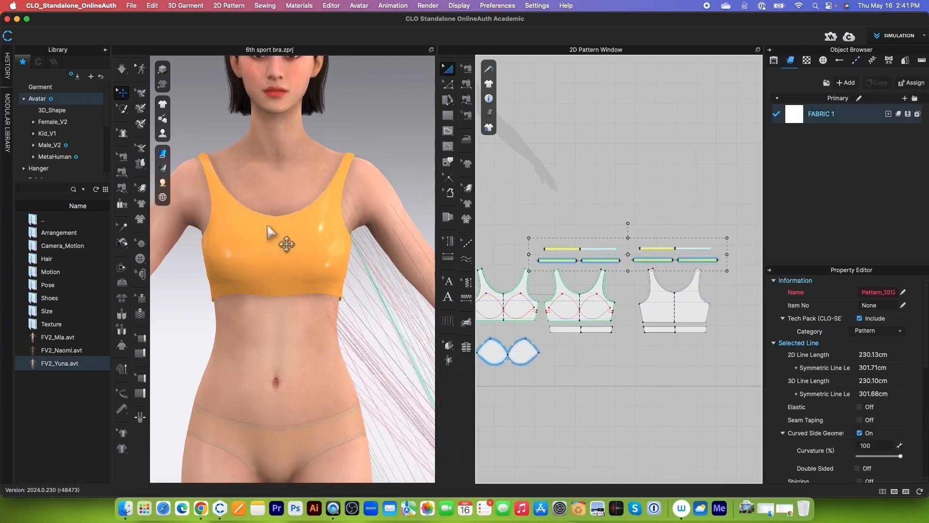
scroll(269, 238, "down", 2)
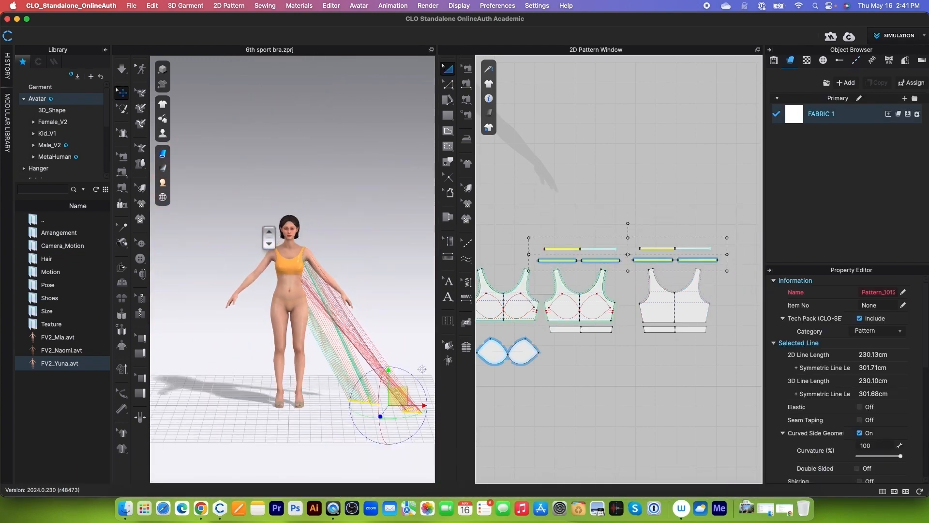
right_click(402, 401)
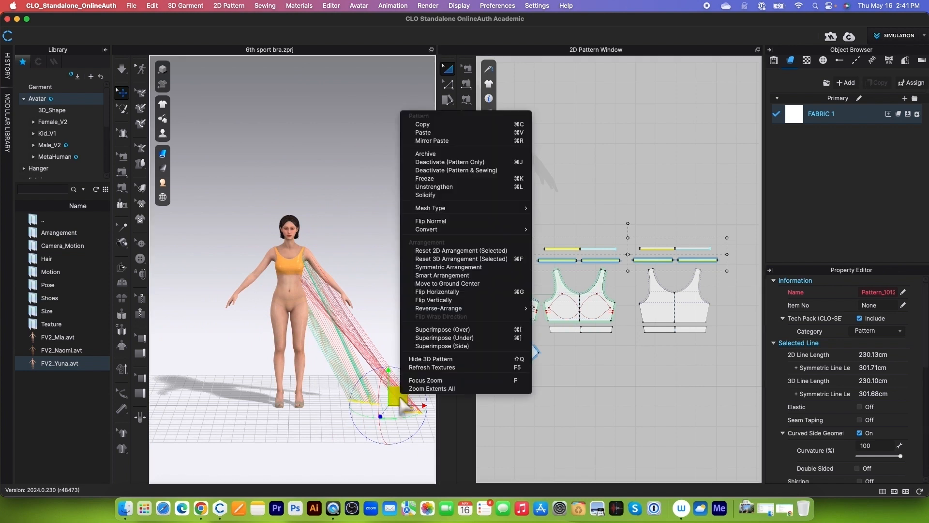
left_click(446, 348)
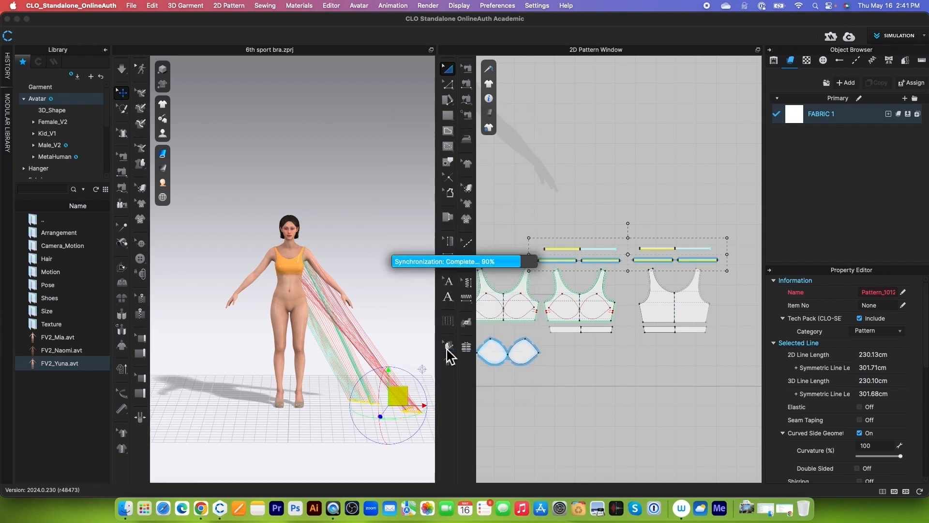
- Simulate the bra with the binding strips attached and stop the simulation
scroll(317, 220, "up", 10)
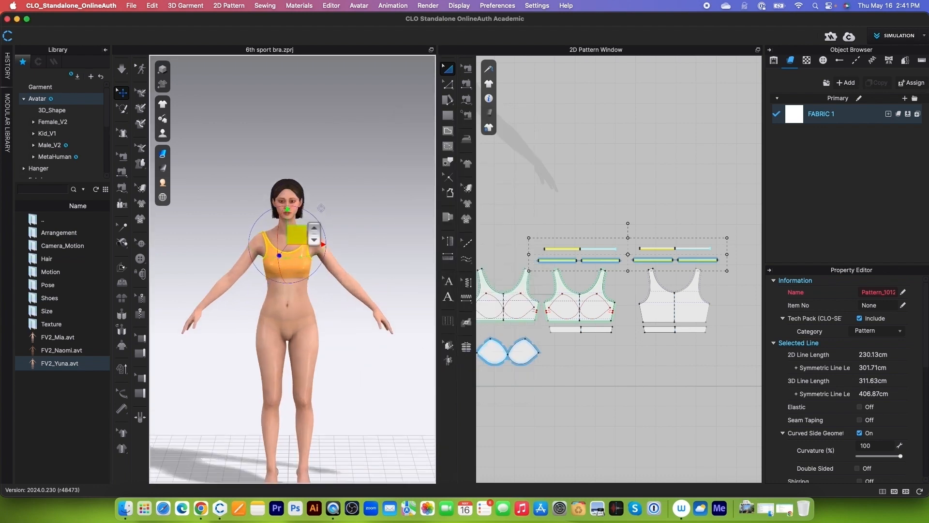
scroll(314, 228, "down", 2)
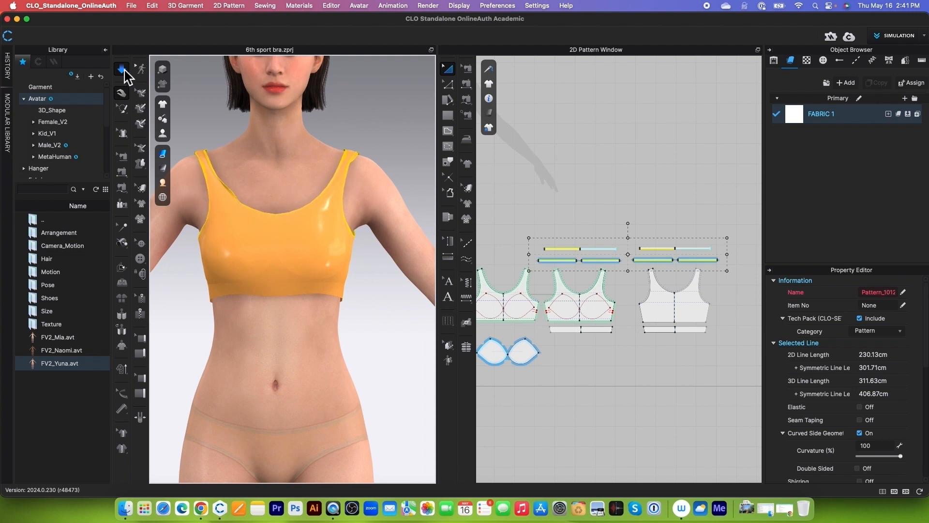
left_click(124, 70)
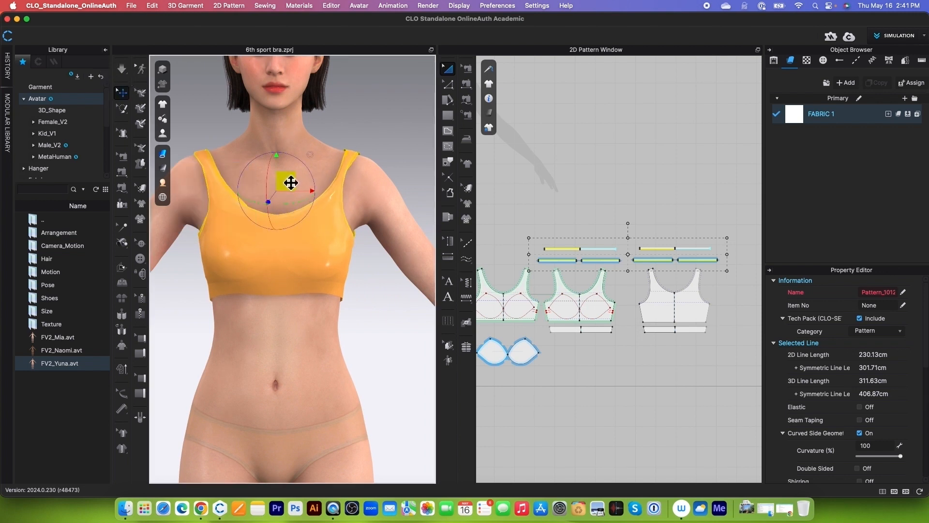
- Apply Superimpose (Side) to the binding strips again and briefly re-simulate the bra
right_click(291, 185)
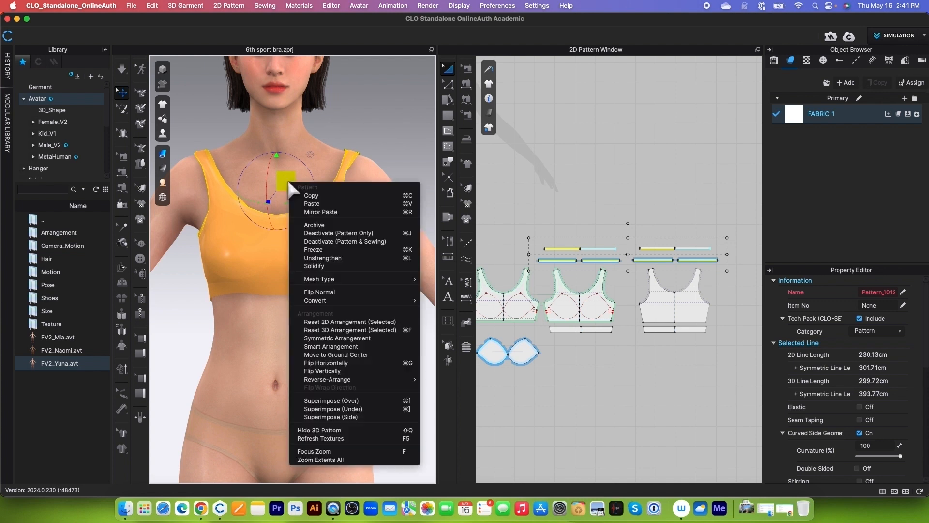
left_click(369, 418)
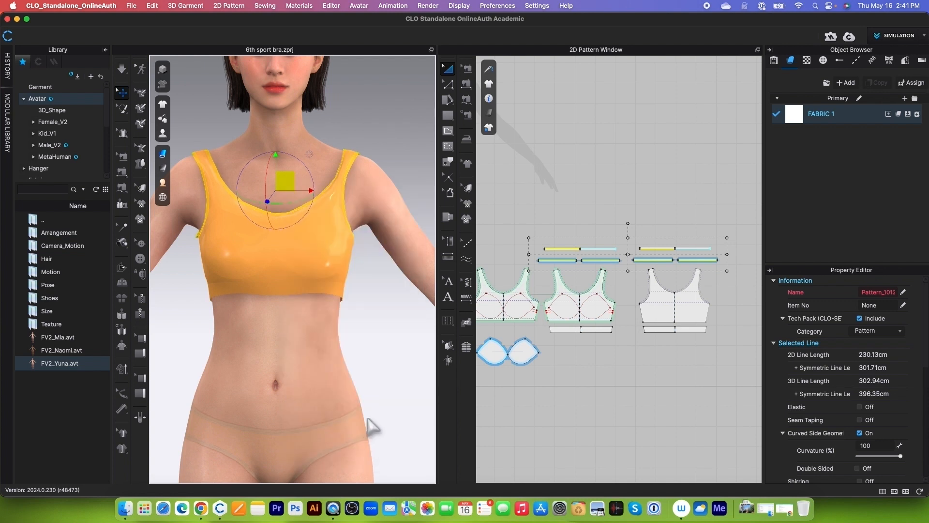
left_click(122, 70)
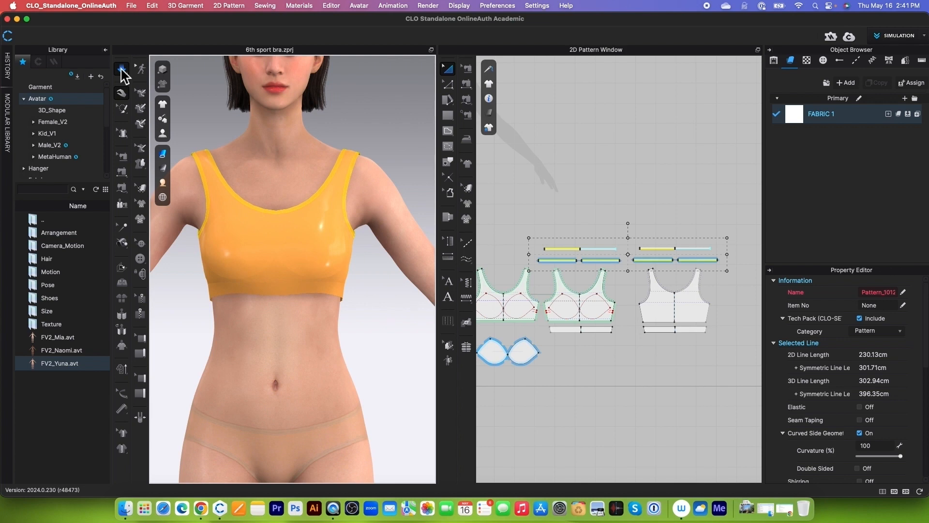
left_click(121, 69)
- Deselect the strips and examine the shoulder point where the front and back bindings meet
scroll(279, 308, "down", 3)
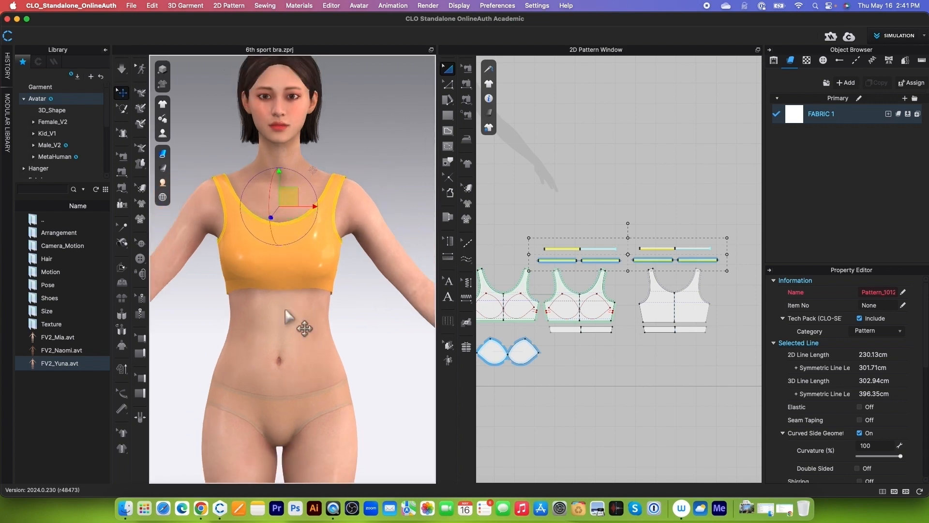
right_click_drag(256, 329, 339, 355)
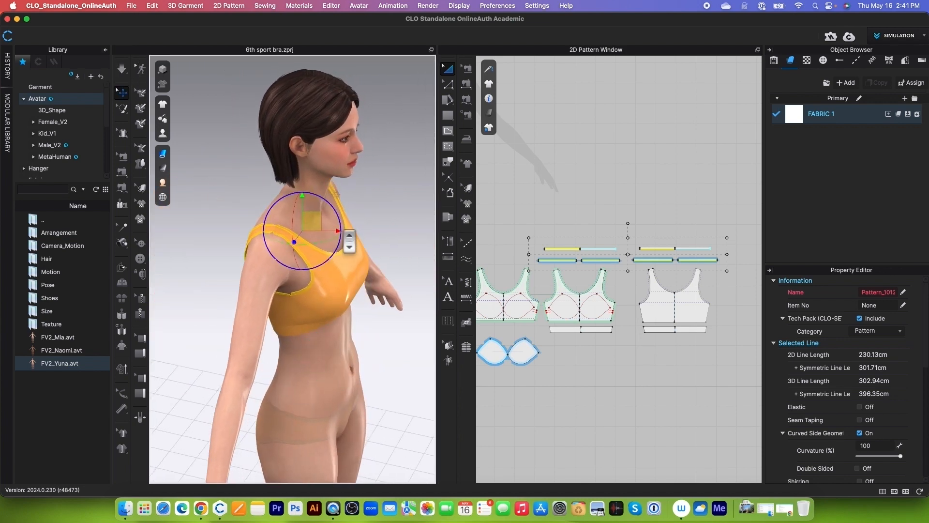
scroll(340, 229, "up", 3)
left_click(385, 190)
scroll(278, 255, "up", 3)
scroll(280, 263, "up", 6)
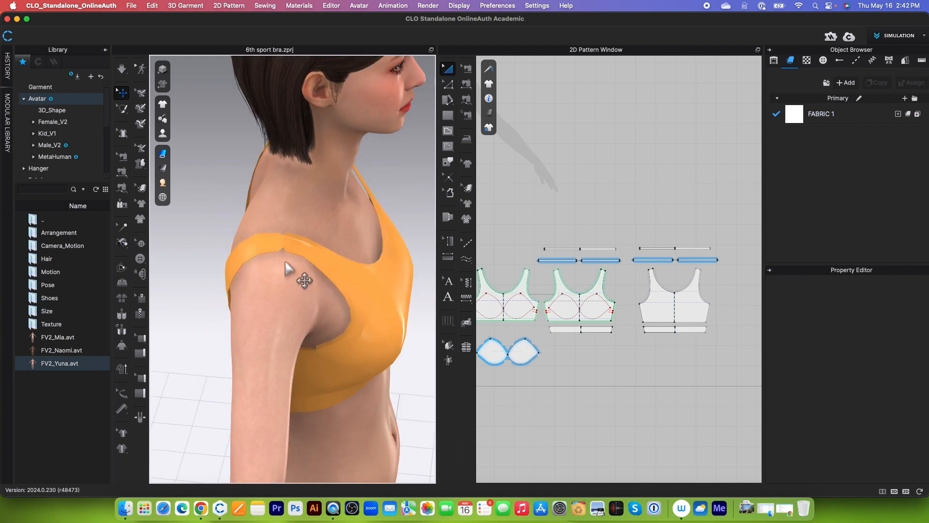
middle_click_drag(289, 272, 290, 274)
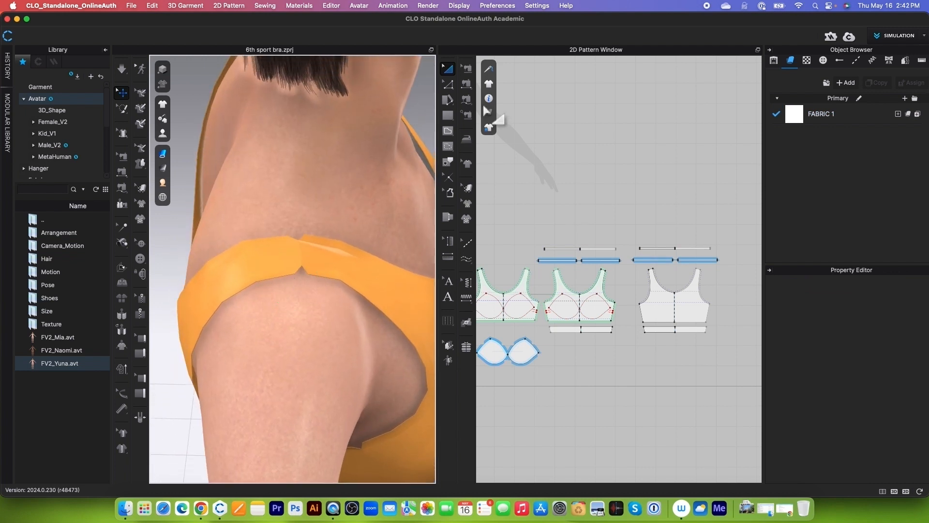
- Try to join the front and back armhole bindings at the shoulder with Segment Sewing, and undo the seam
left_click(466, 83)
left_click(513, 85)
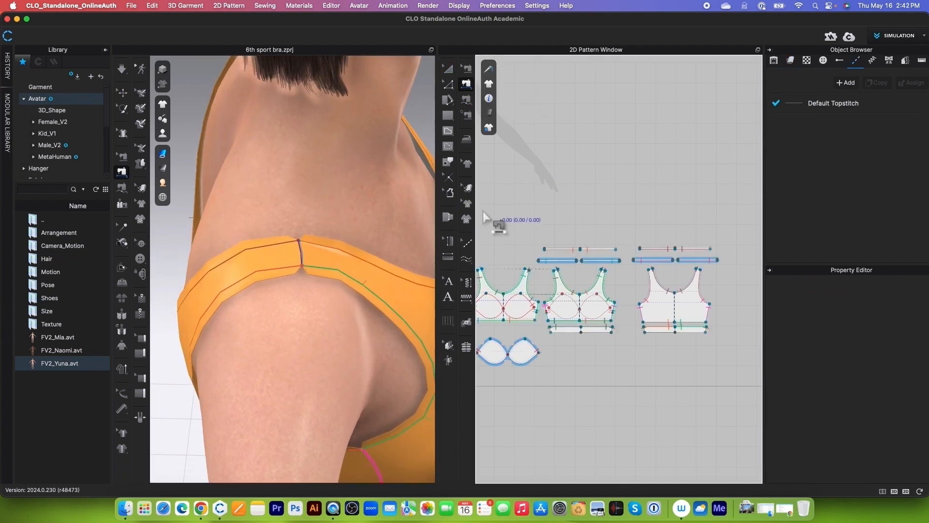
scroll(318, 272, "up", 4)
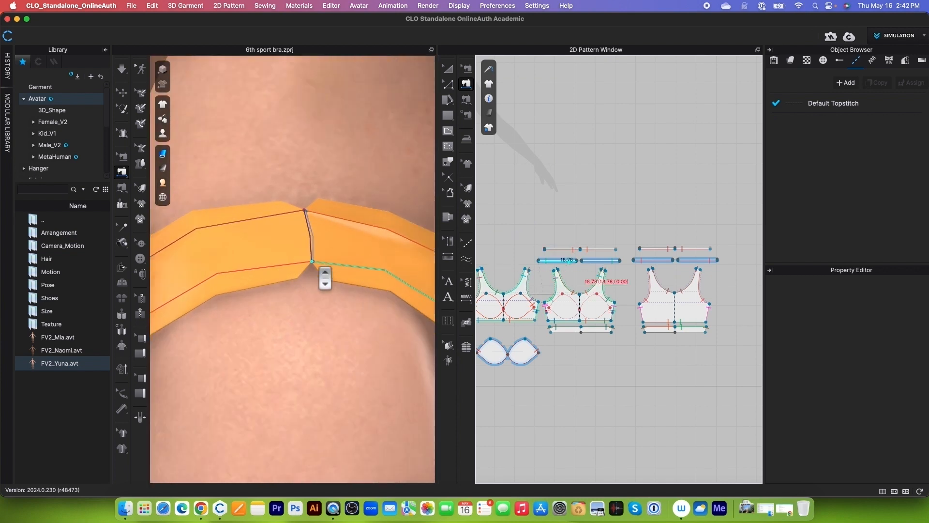
left_click(313, 276)
left_click(325, 284)
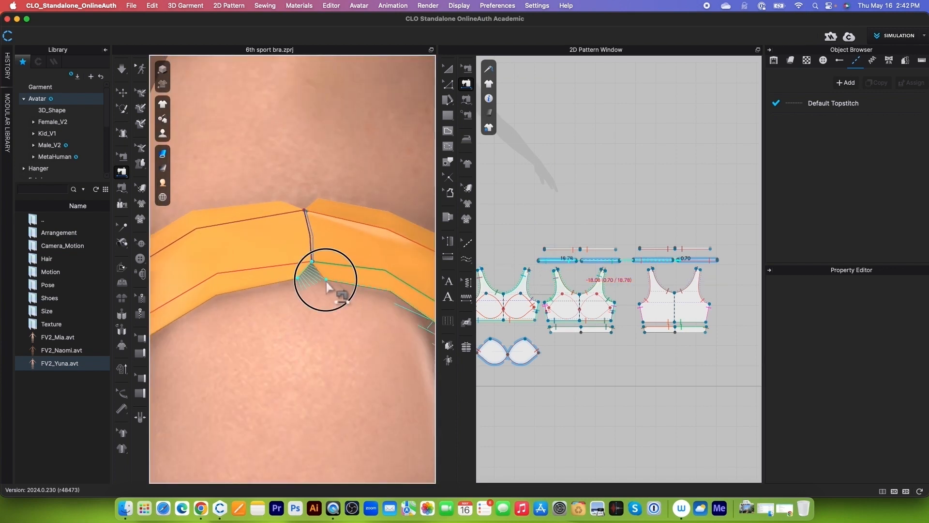
scroll(330, 289, "down", 2)
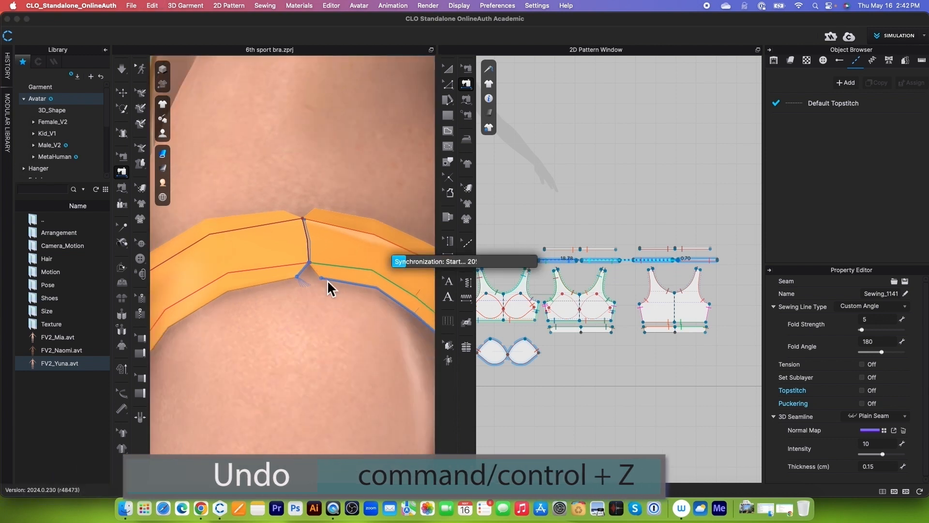
key("super+z")
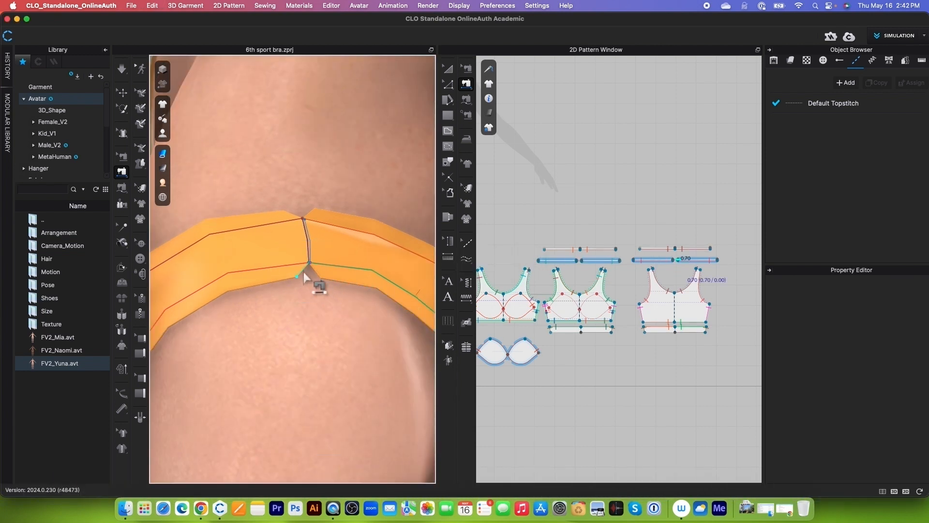
- Segment-sew the short ends of the front and back armhole and neckline bindings together at the shoulder, and start the simulation
left_click(317, 276)
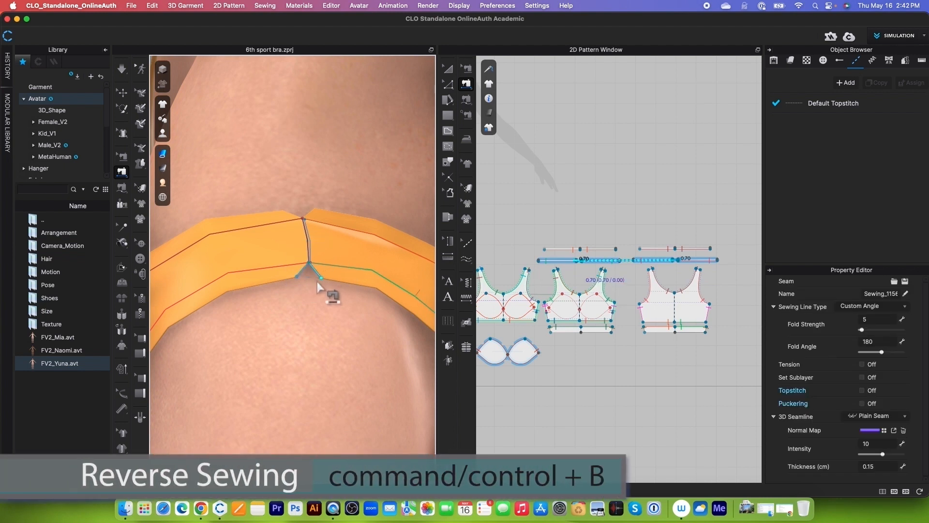
scroll(292, 226, "up", 5)
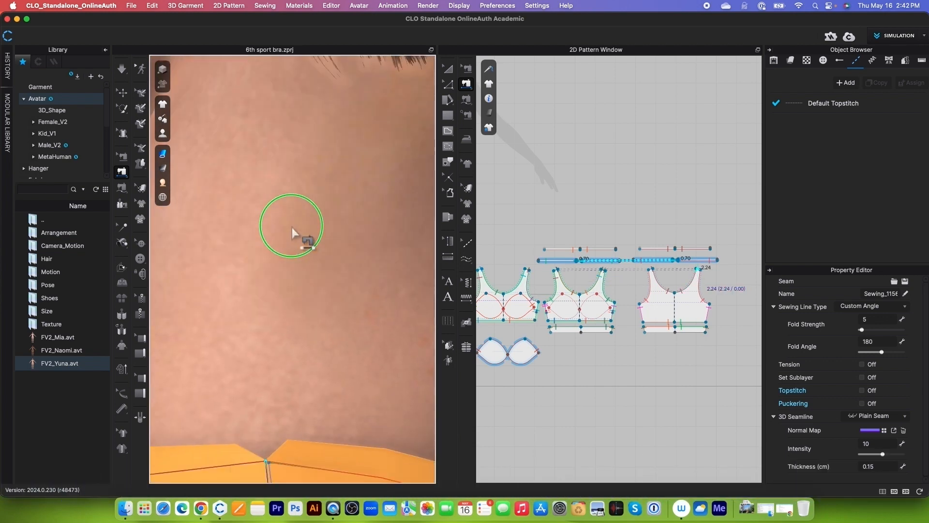
left_click(247, 385)
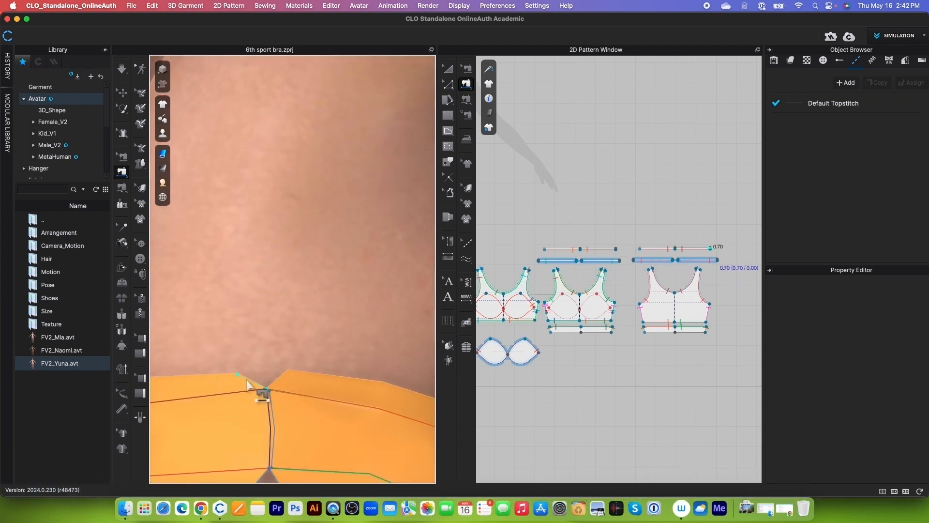
left_click(289, 385)
scroll(291, 377, "down", 3)
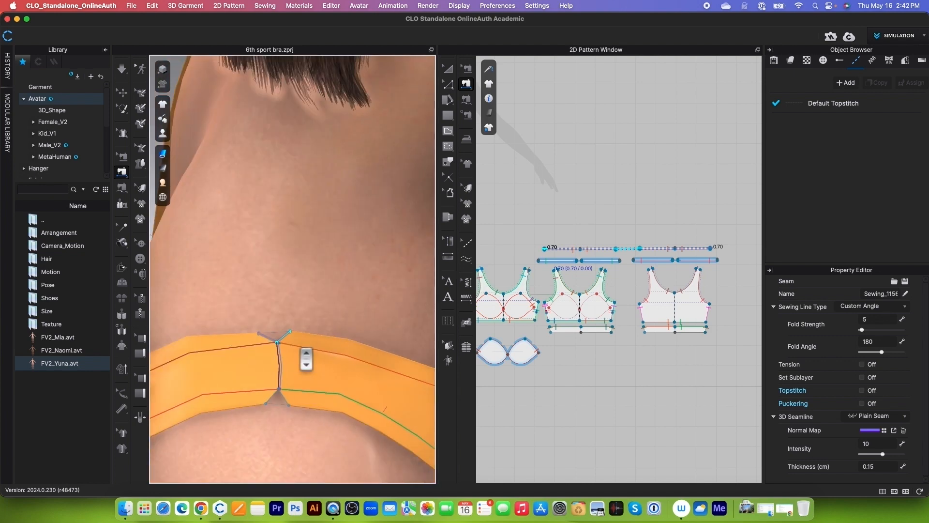
left_click(122, 68)
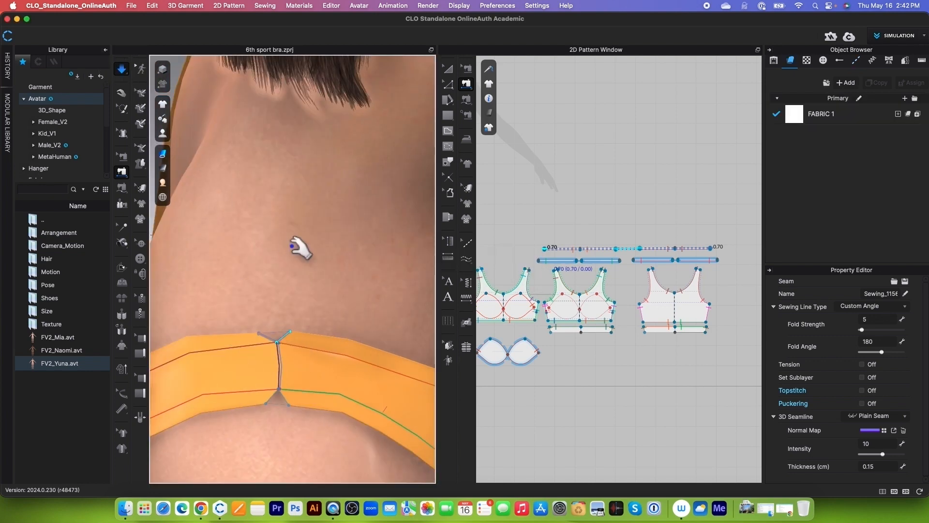
- Segment-sew the short ends of the front and back armhole bindings together at the underarm, and simulate the bra
scroll(295, 244, "down", 5)
right_click_drag(233, 227, 332, 218)
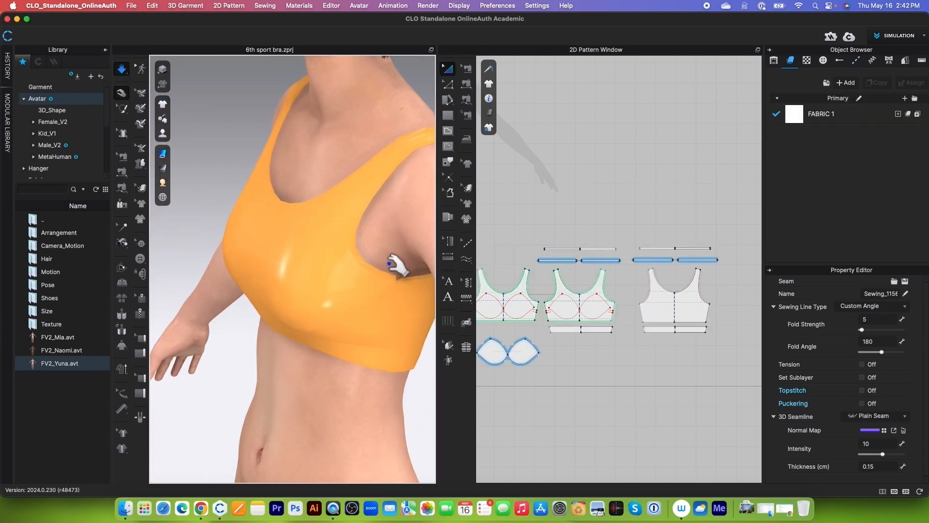
scroll(320, 268, "up", 3)
scroll(320, 269, "up", 8)
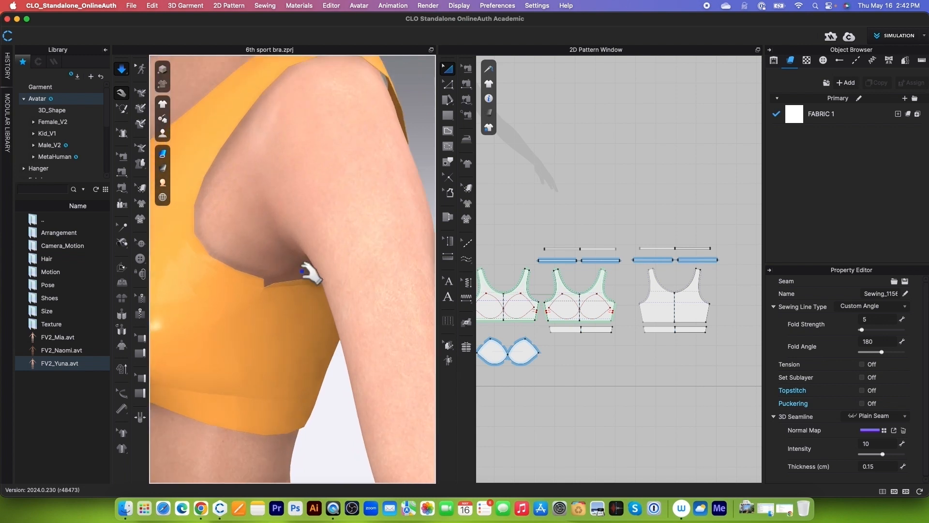
key("b")
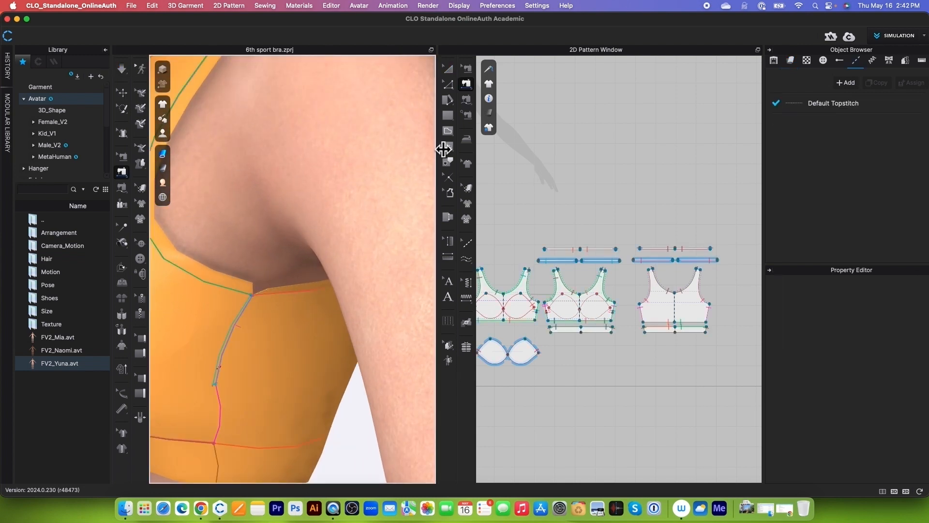
scroll(285, 307, "up", 5)
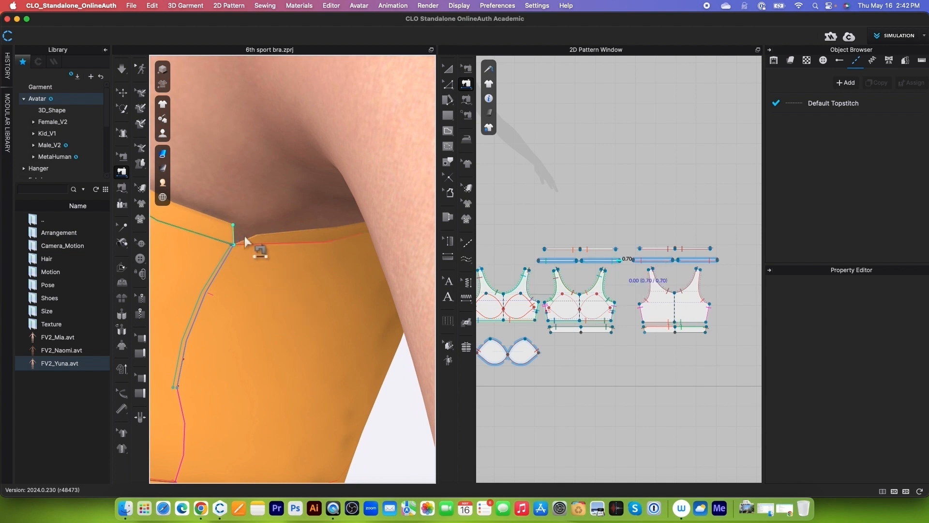
left_click(251, 239)
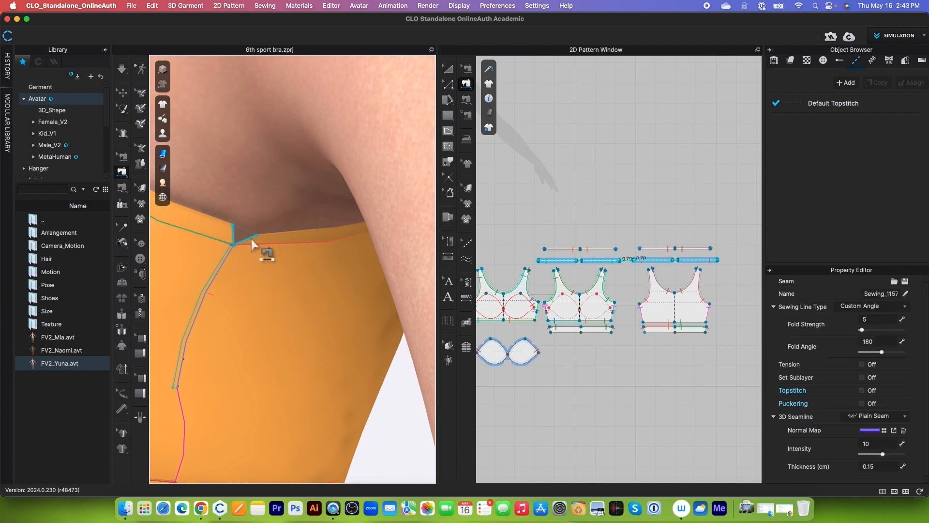
left_click(122, 69)
scroll(293, 234, "down", 10)
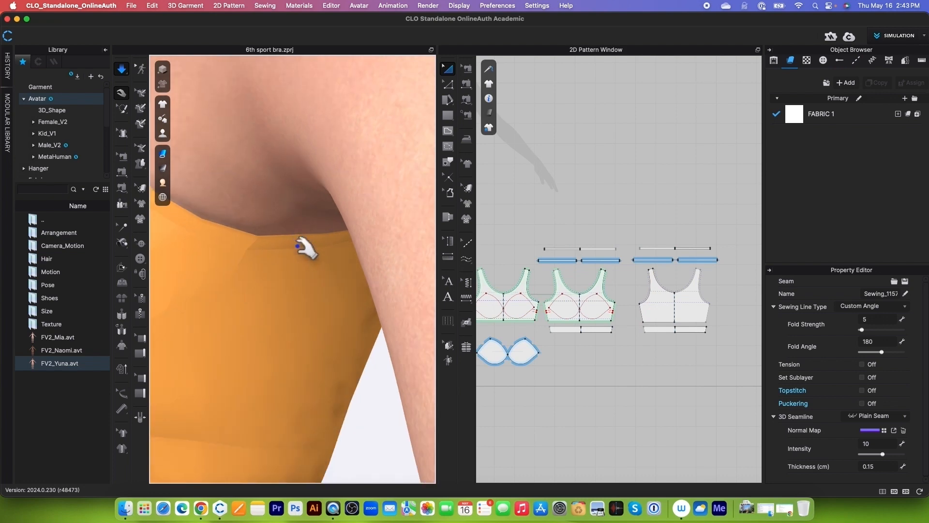
- Select all the bra's pattern pieces in the 2D pattern area, unstrengthen them, and clear the selection
key("2")
key("n")
scroll(610, 190, "down", 2)
scroll(571, 333, "down", 2)
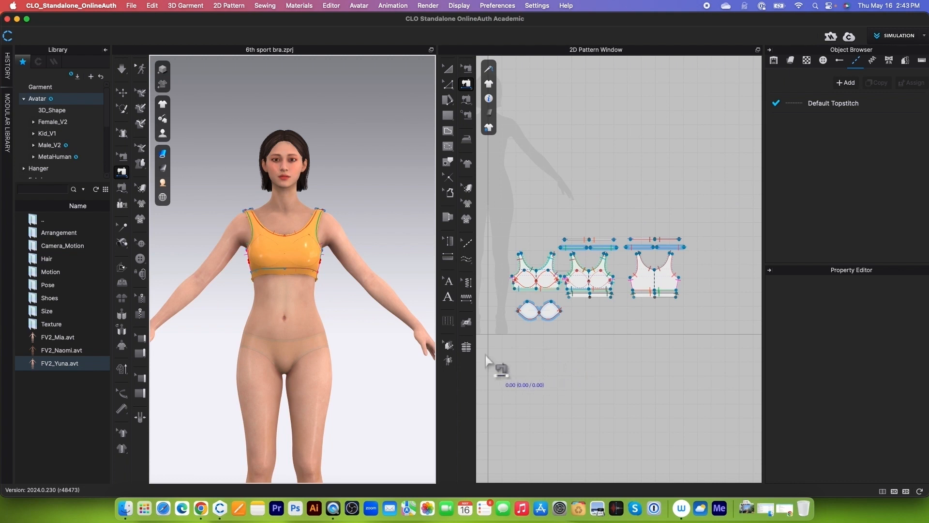
left_click(447, 69)
left_click_drag(495, 206, 743, 362)
right_click(667, 282)
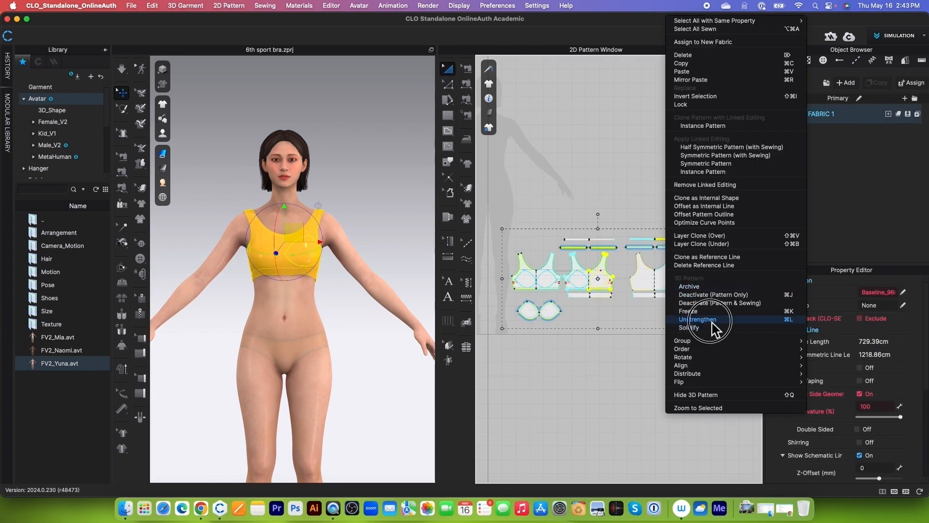
left_click(711, 328)
left_click(595, 390)
- Search the library's Fabric folder for knit, and widen the results list enough to read the file names
scroll(317, 369, "up", 5)
scroll(317, 369, "up", 2)
right_click_drag(399, 355, 385, 354)
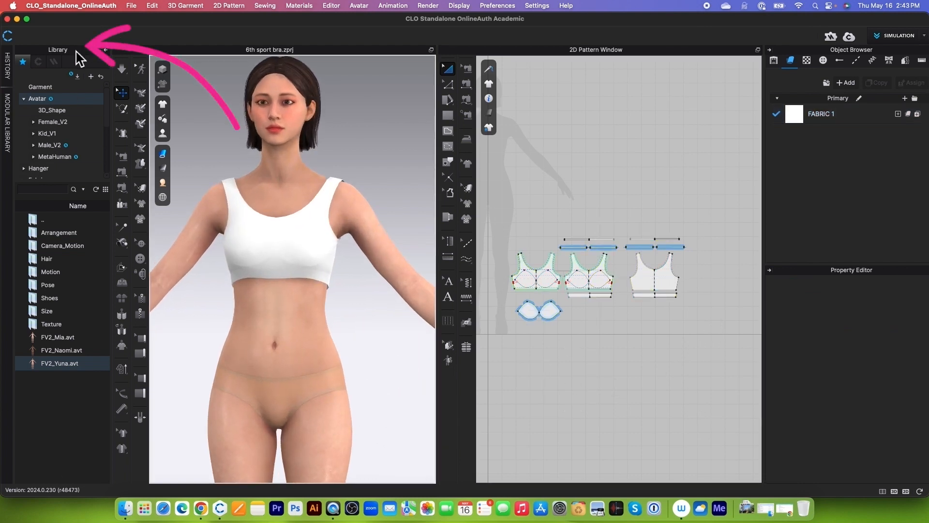
left_click(24, 98)
left_click(24, 121)
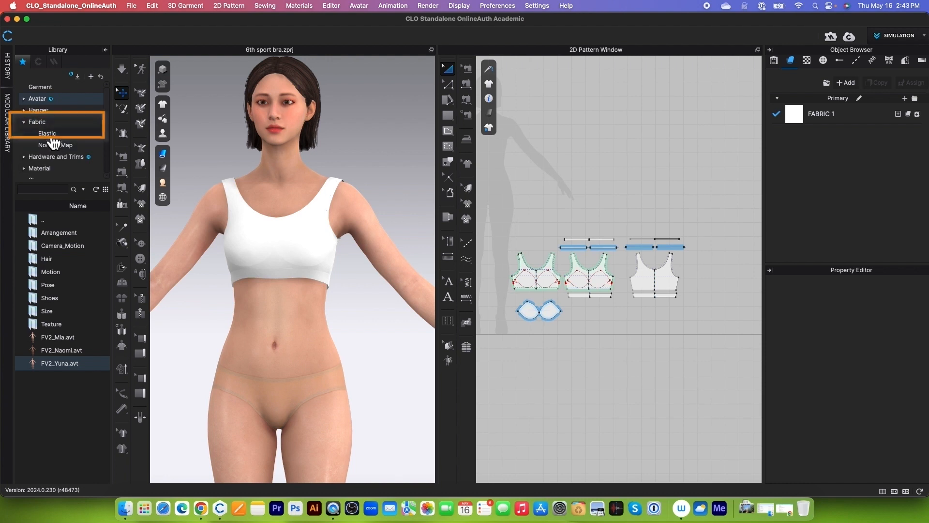
left_click(60, 123)
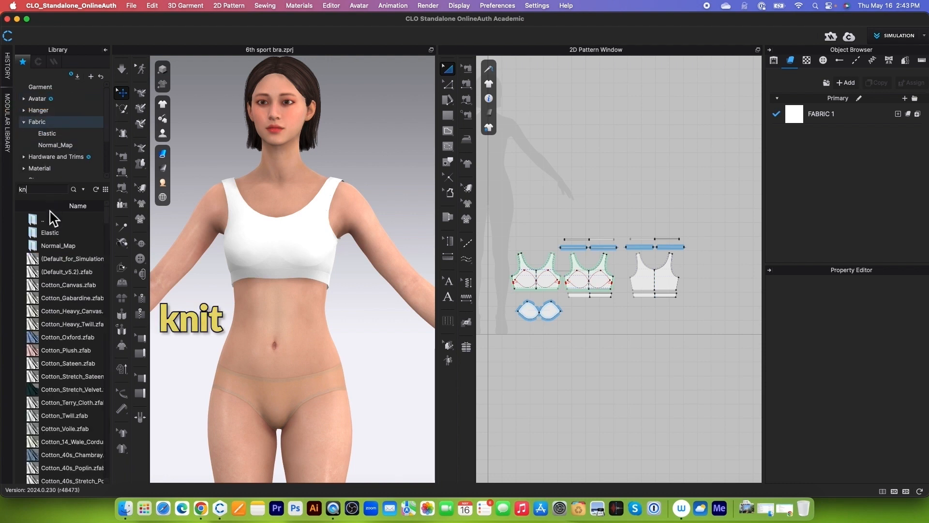
key("Return")
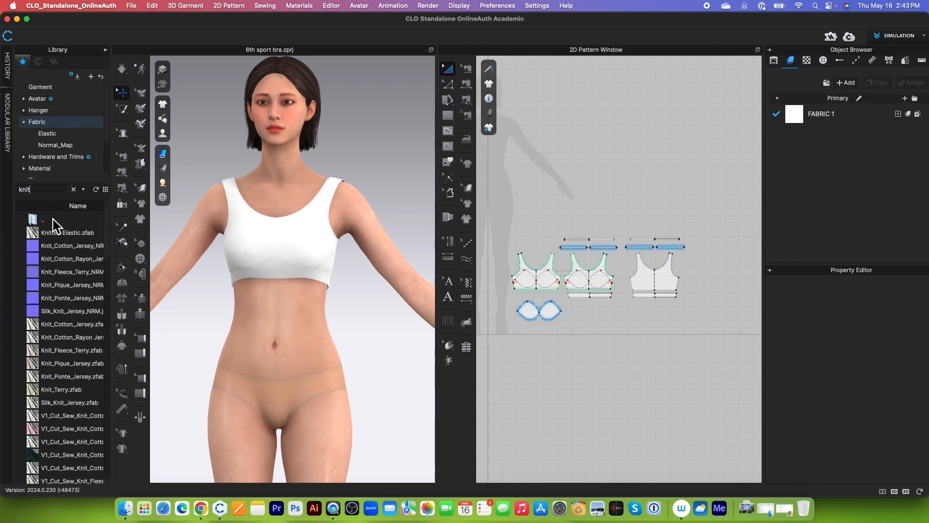
mouse_move(106, 325)
left_click_drag(110, 322, 134, 322)
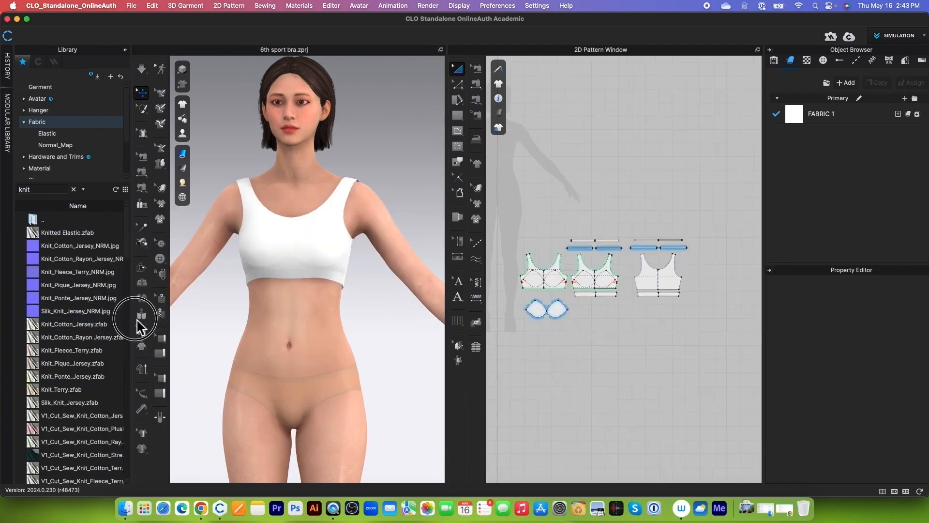
- Replace FABRIC 1 with Knit_Cotton_Jersey from the library, and simulate the bra briefly
mouse_move(39, 333)
left_click_drag(38, 325, 815, 123)
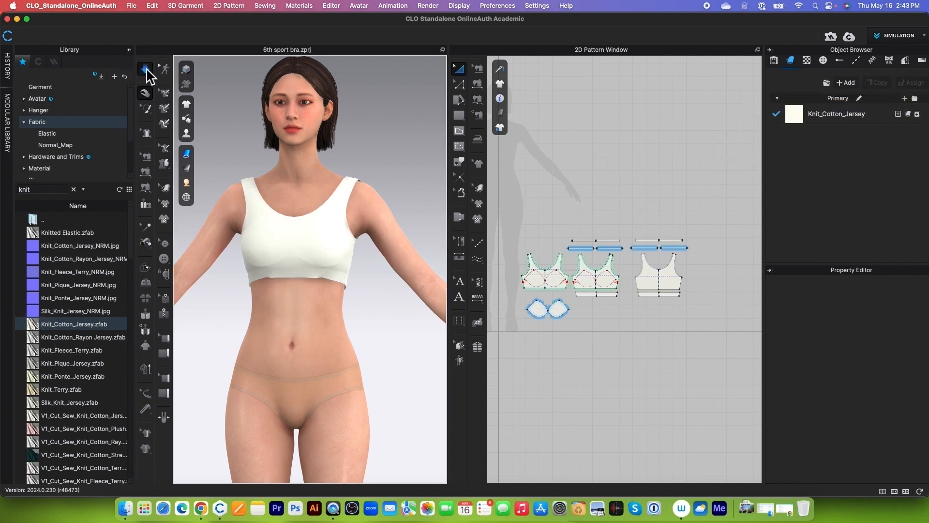
left_click(145, 92)
scroll(291, 290, "up", 5)
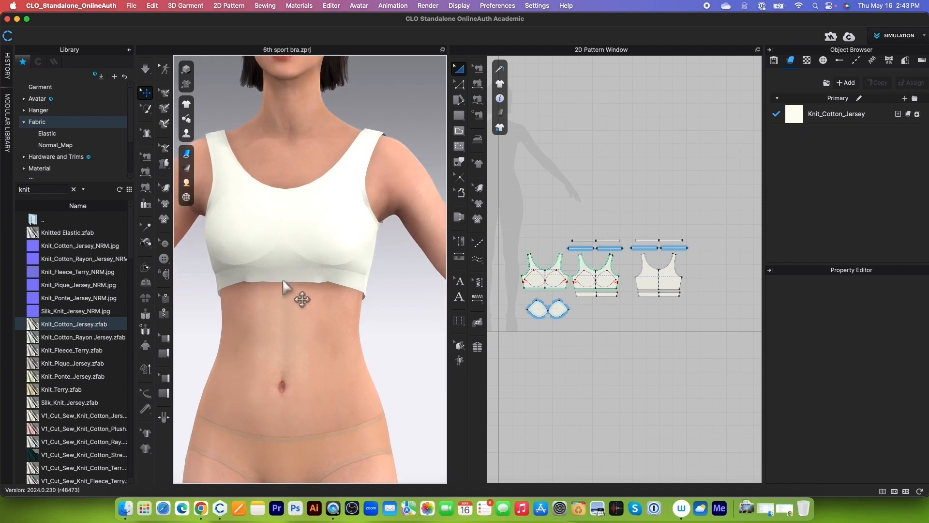
scroll(290, 288, "down", 3)
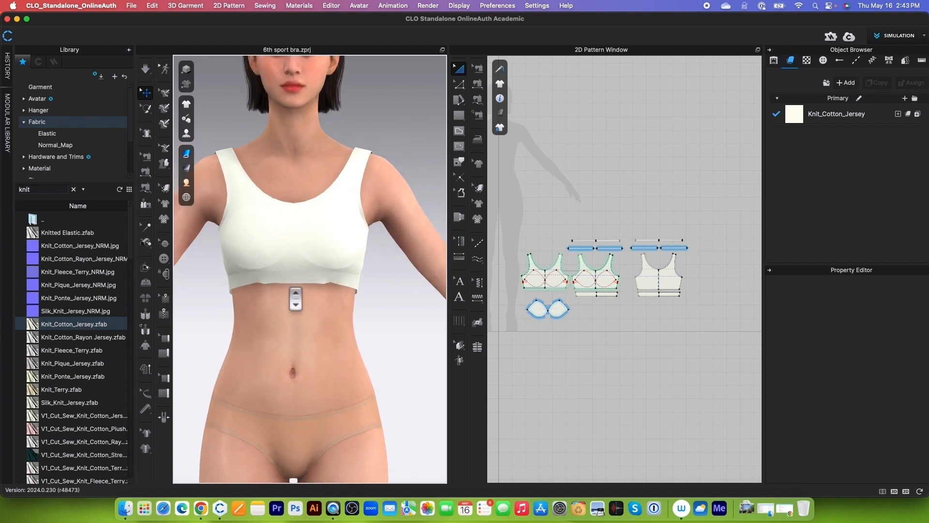
- Set the Knit_Cotton_Jersey fabric's color to the PANTONE cream swatch EFE1CE and apply it
left_click(885, 123)
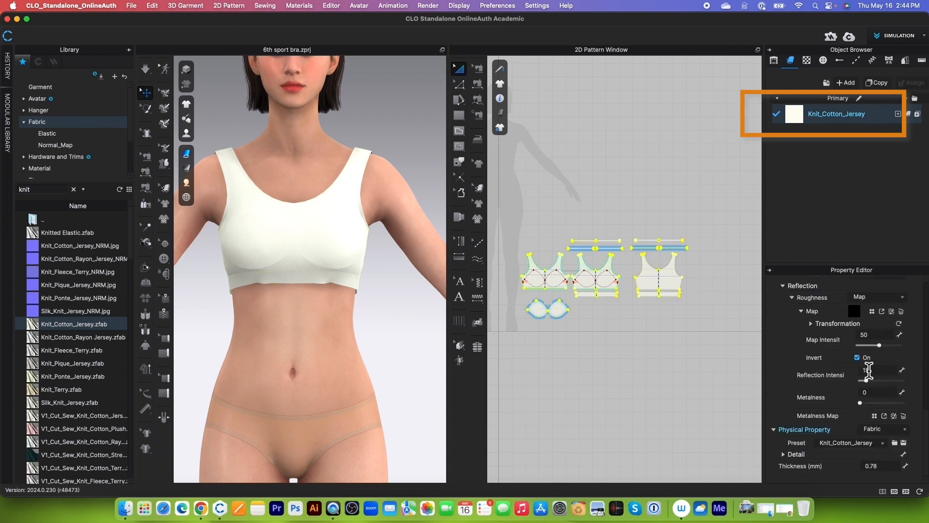
scroll(885, 385, "up", 3)
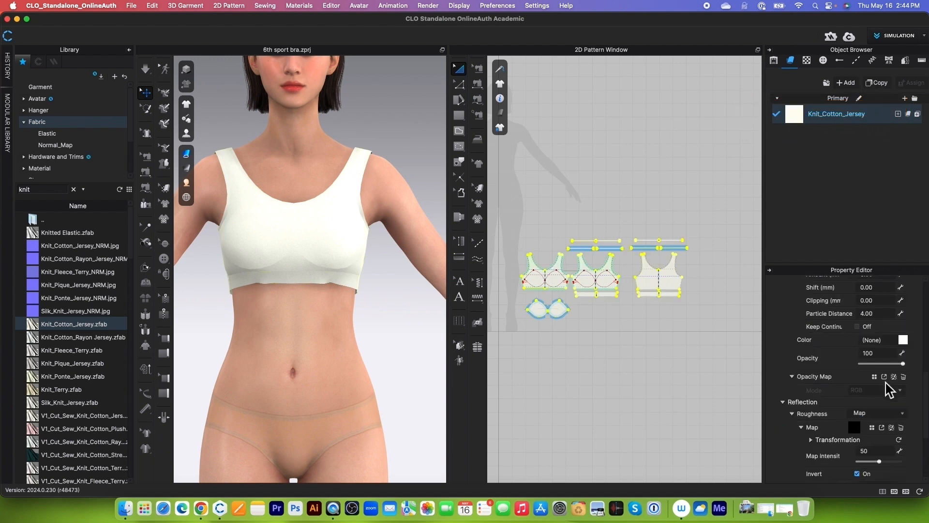
left_click(903, 340)
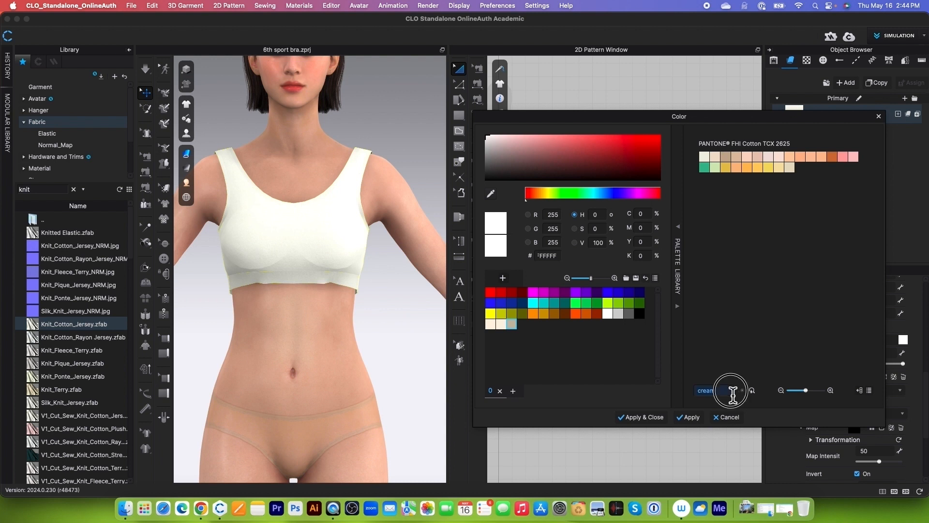
double_click(706, 390)
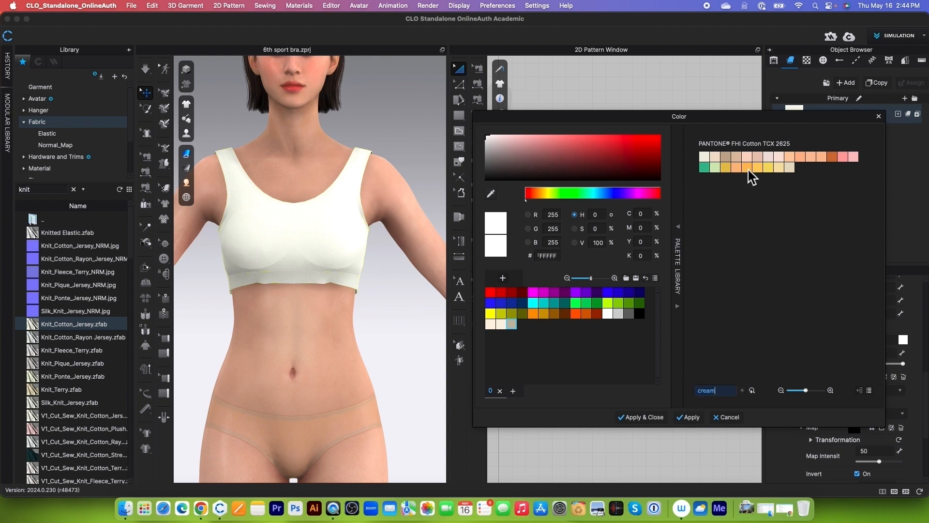
left_click(716, 157)
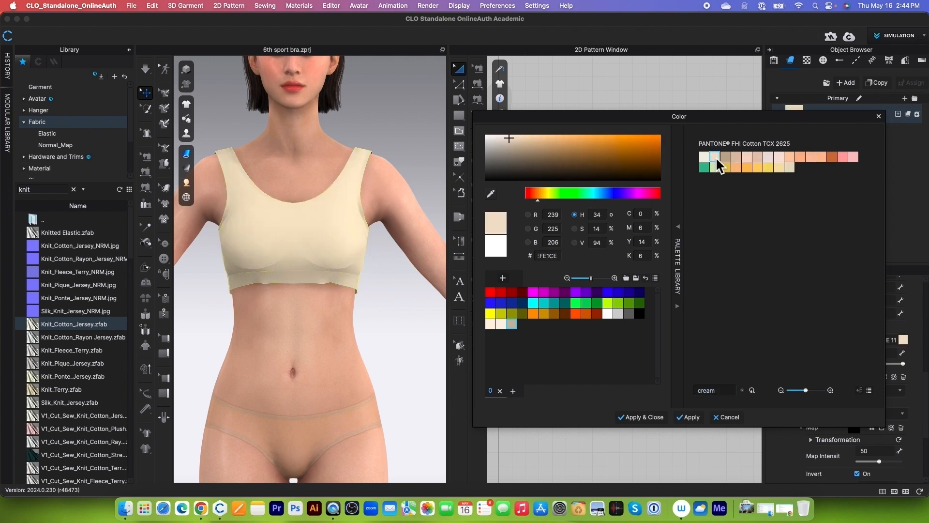
left_click(646, 418)
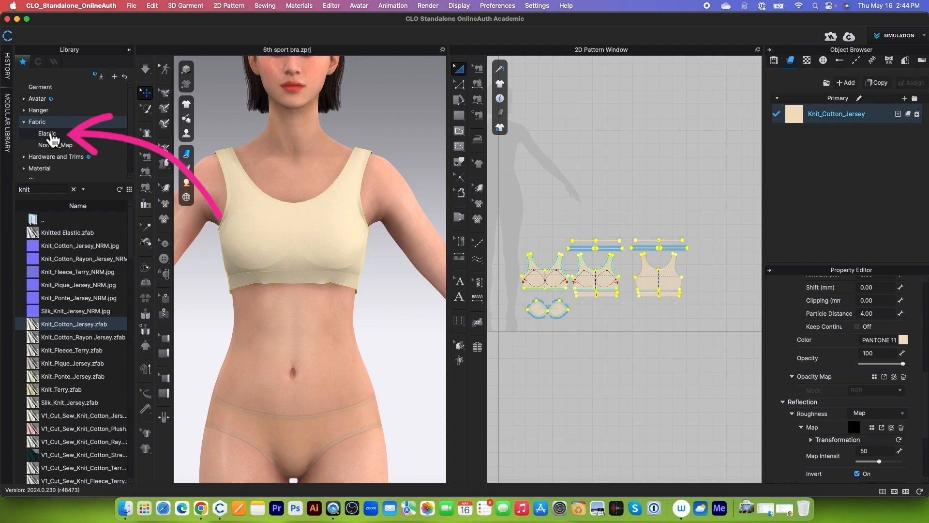
- Add Knitted Elastic from the library's Elastic folder to the project fabrics and rename it Knitted Elastic-hems
left_click(49, 134)
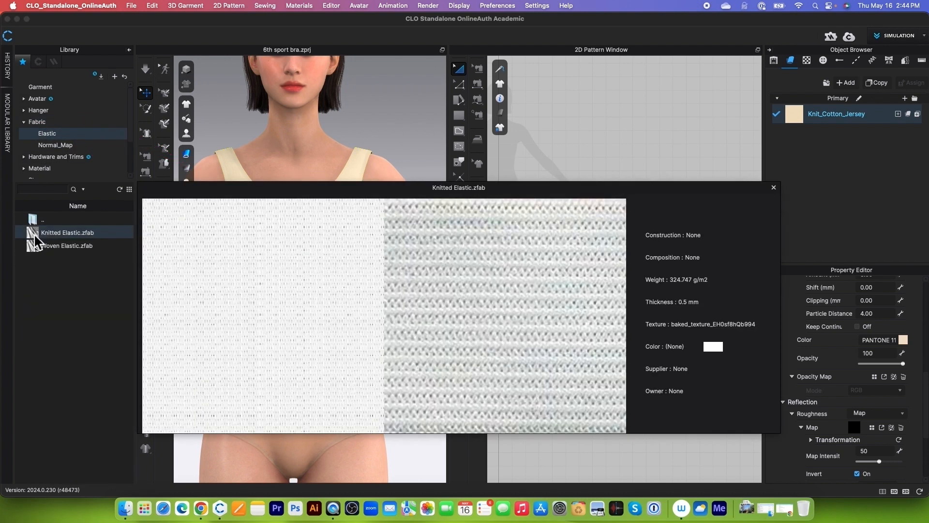
left_click(35, 237)
mouse_move(34, 236)
left_mouse_down()
mouse_move(385, 222)
mouse_move(829, 186)
left_mouse_up()
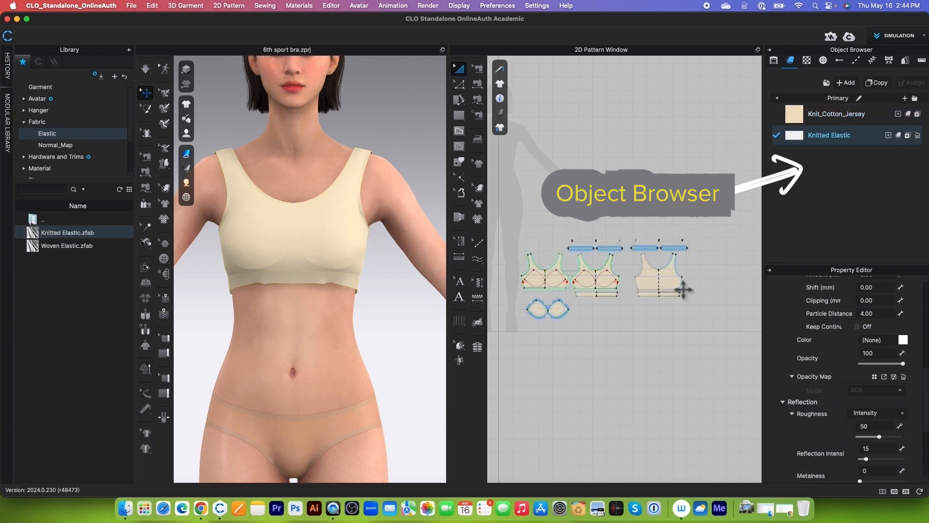
scroll(681, 290, "up", 3)
scroll(637, 334, "up", 2)
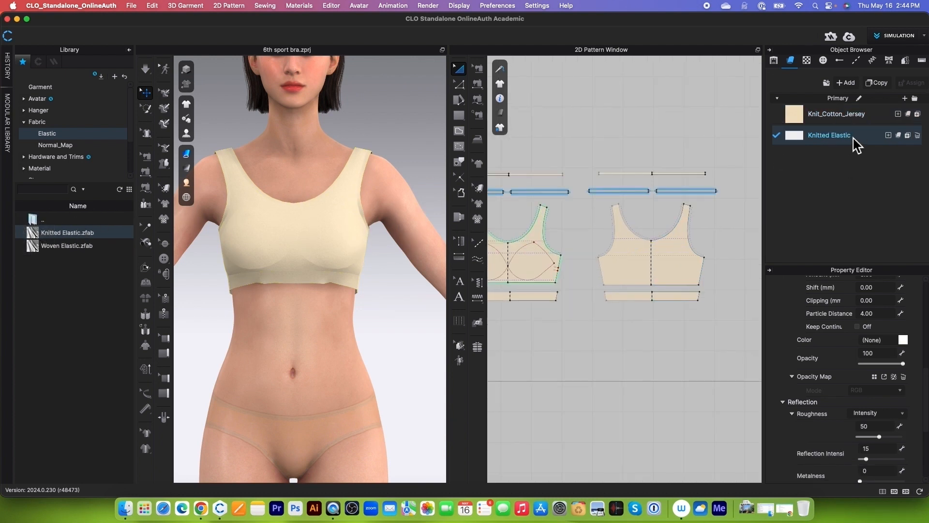
double_click(859, 138)
key("Escape")
- Select the front and back hem bands and assign the Knitted Elastic-hems fabric to them
scroll(695, 206, "down", 2)
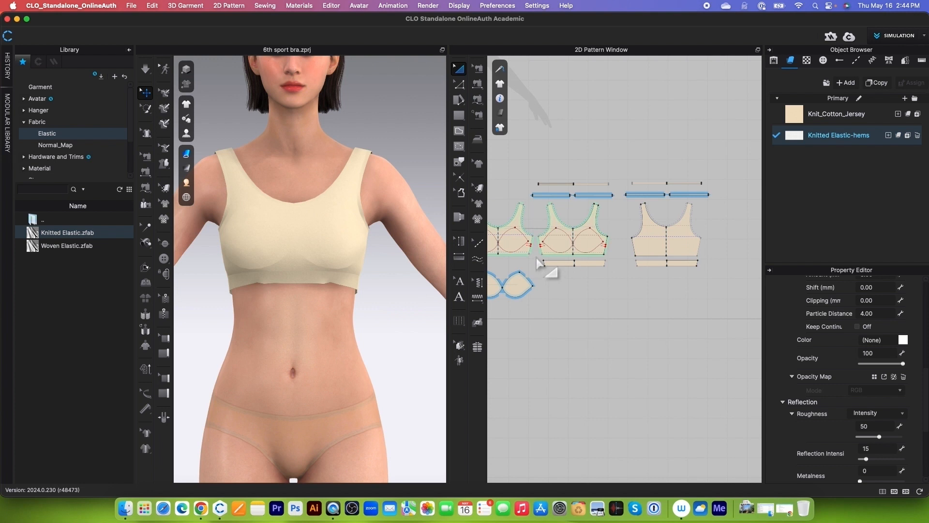
left_click_drag(537, 258, 728, 298)
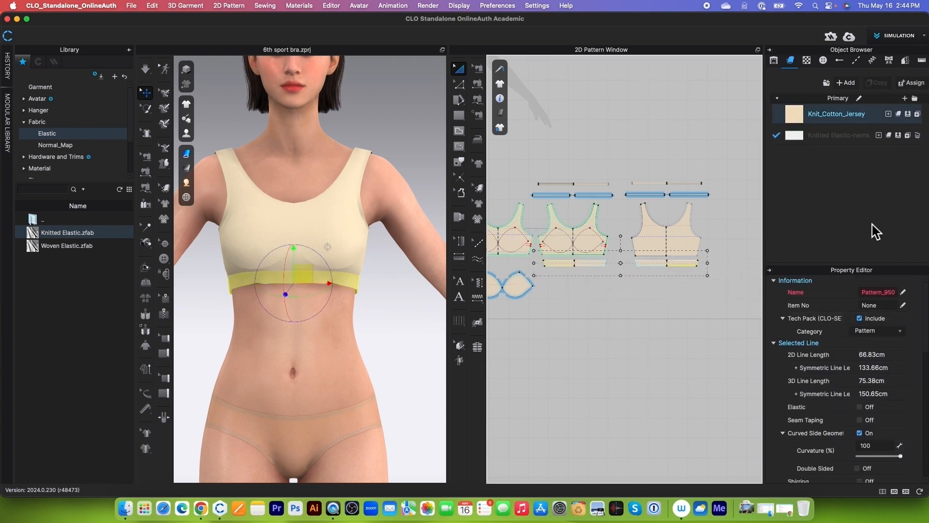
left_click(898, 136)
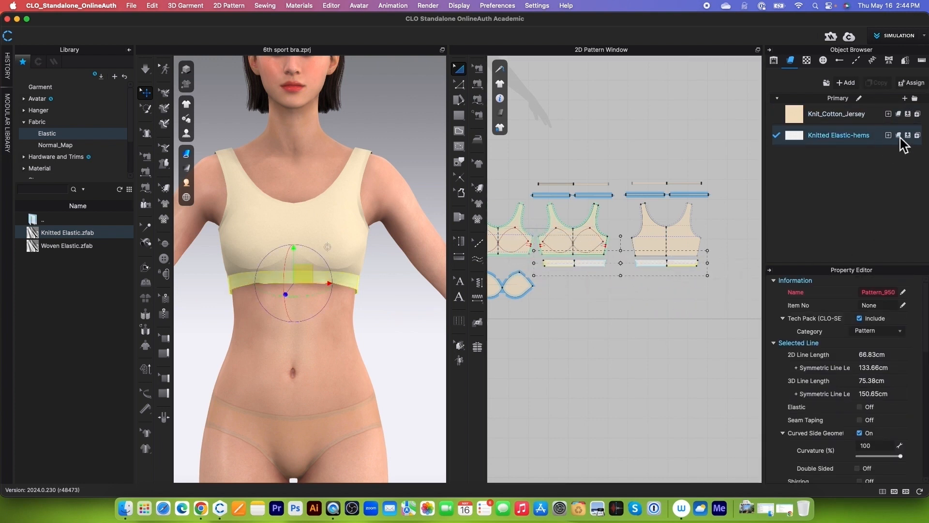
- Set the grain direction of the selected hem bands to 90
scroll(858, 383, "down", 10)
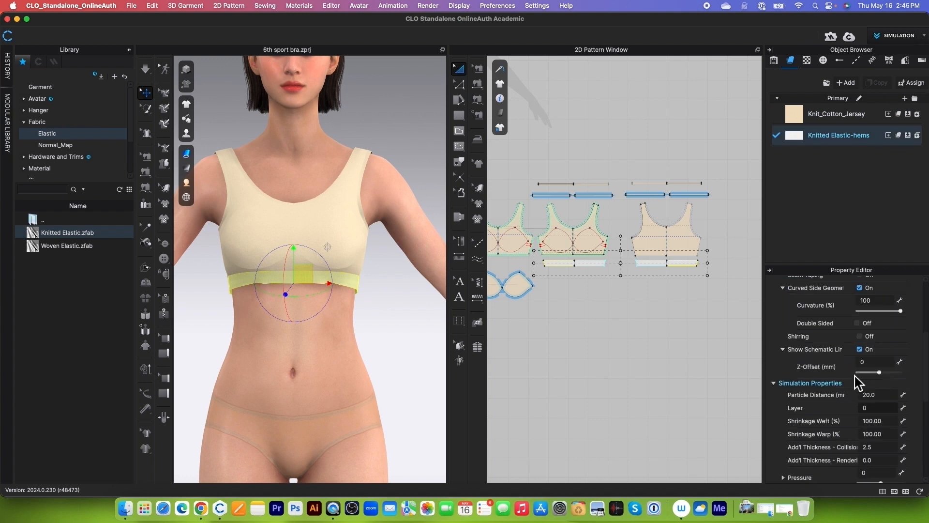
scroll(858, 382, "down", 2)
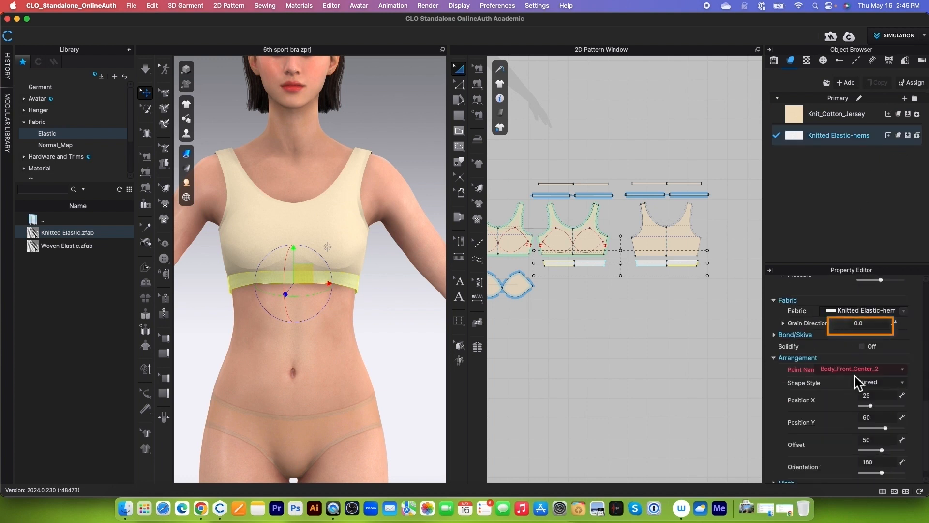
left_click(864, 323)
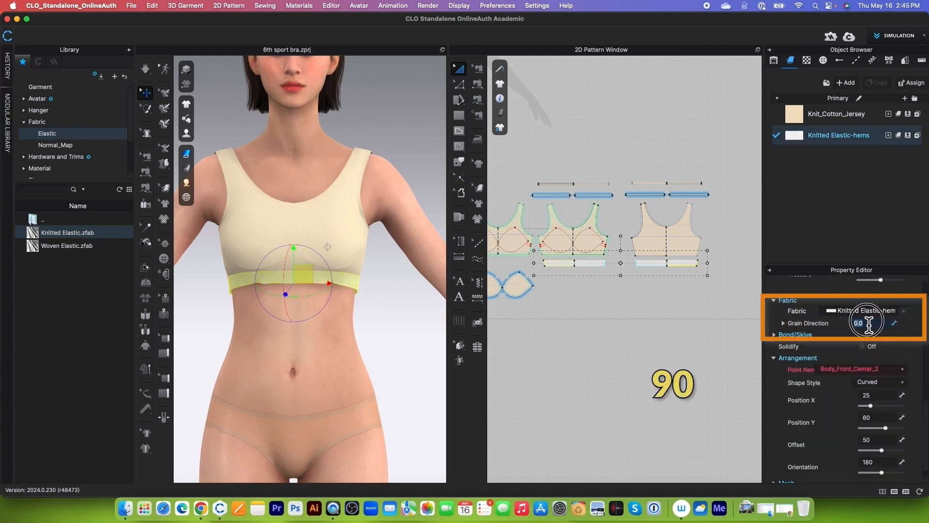
type("90")
key("Return")
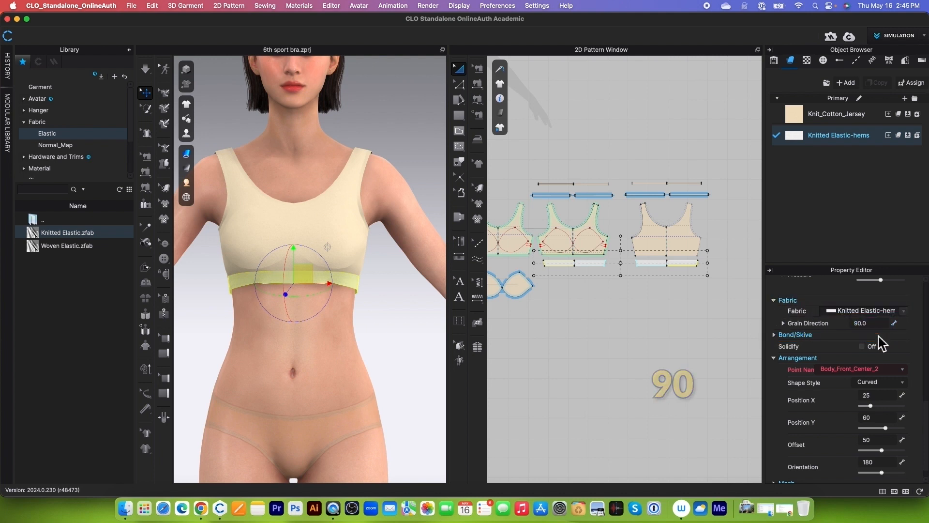
- Set the Strength of the Knitted Elastic-hems fabric's physical property to 90
scroll(871, 346, "up", 4)
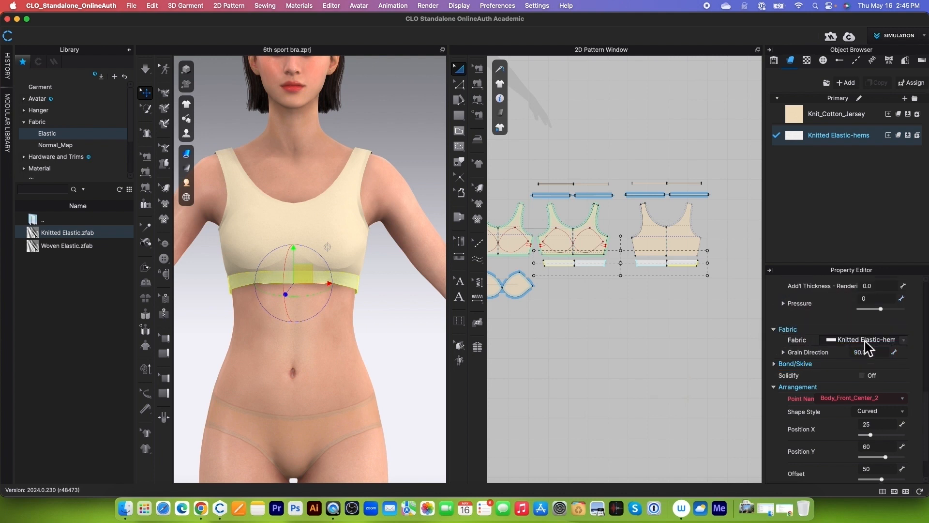
left_click(872, 136)
scroll(852, 389, "down", 10)
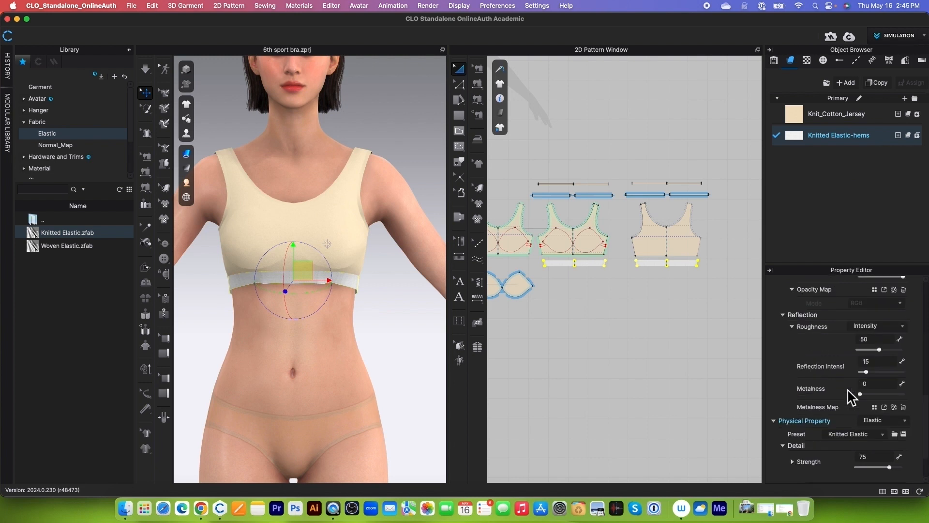
double_click(869, 405)
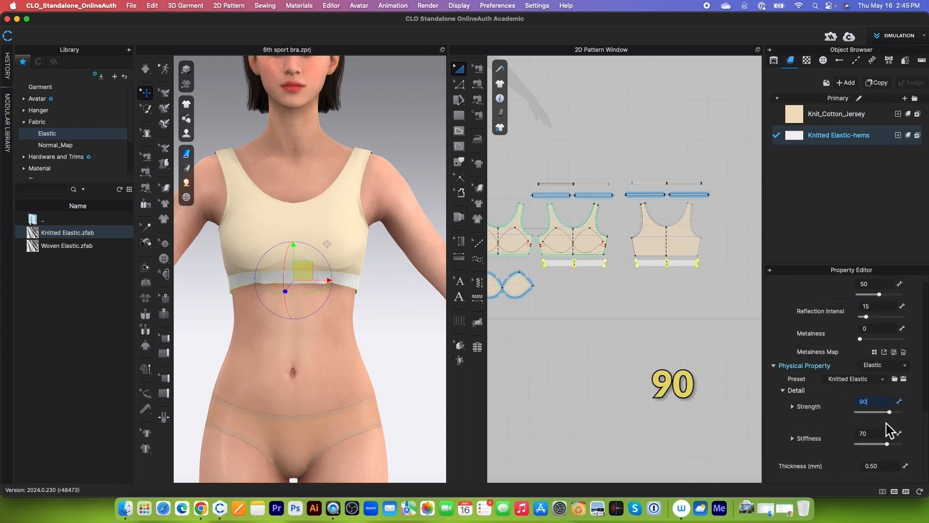
type("90")
key("Return")
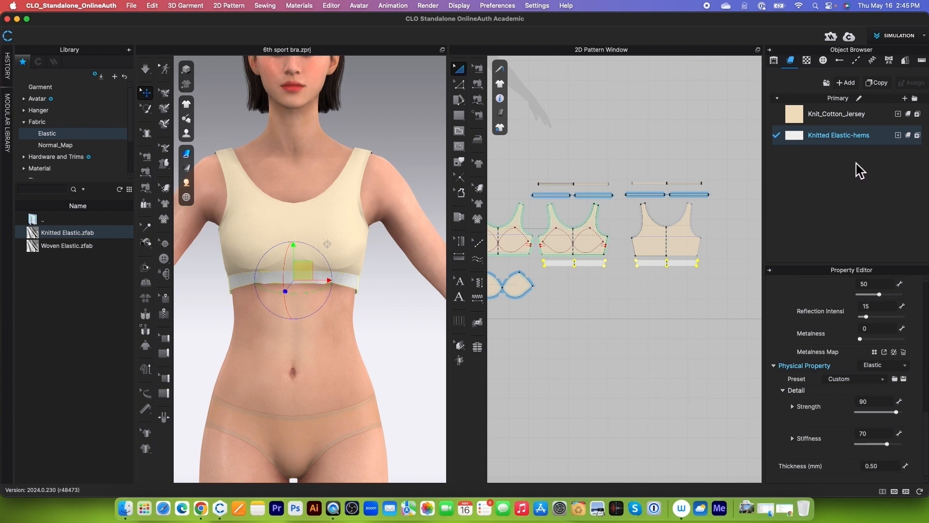
- Sample the bra's cream color with the eyedropper as the color of the Knitted Elastic-hems fabric
scroll(871, 375, "up", 8)
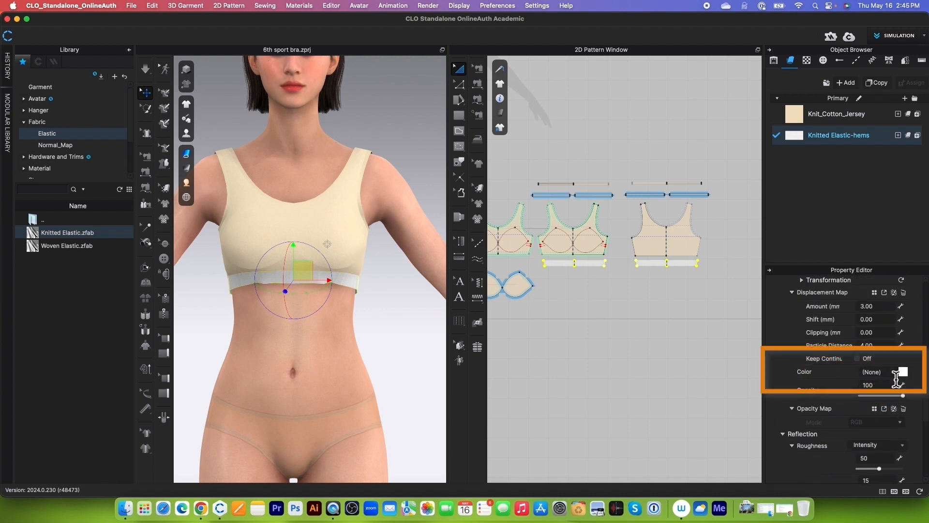
left_click(903, 373)
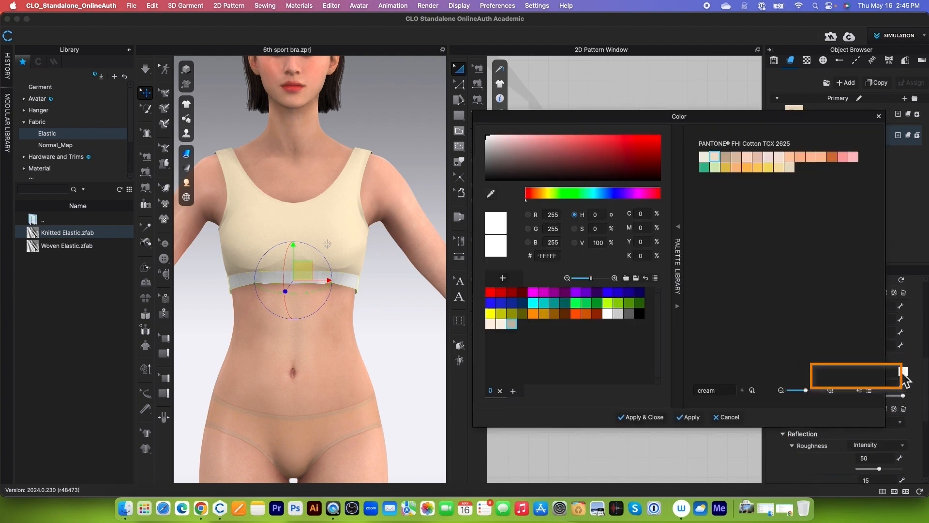
left_click(491, 194)
left_click(337, 258)
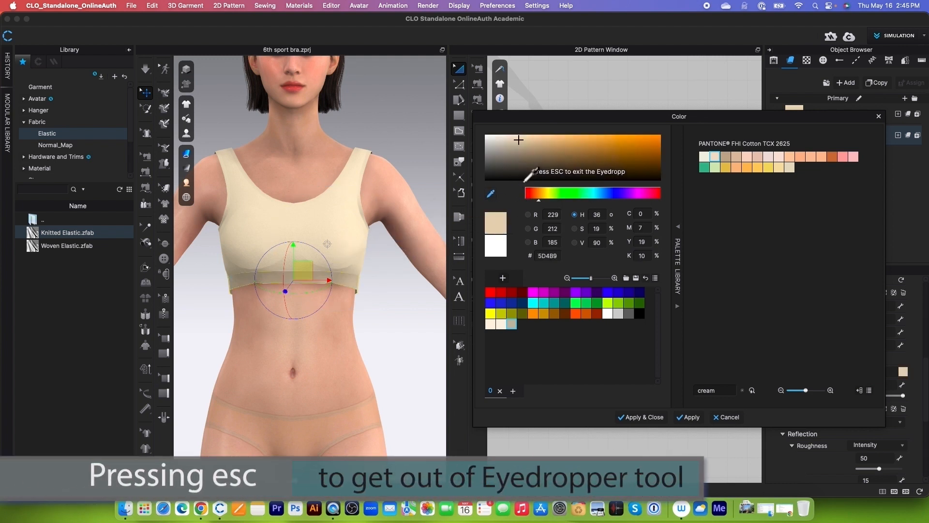
key("Escape")
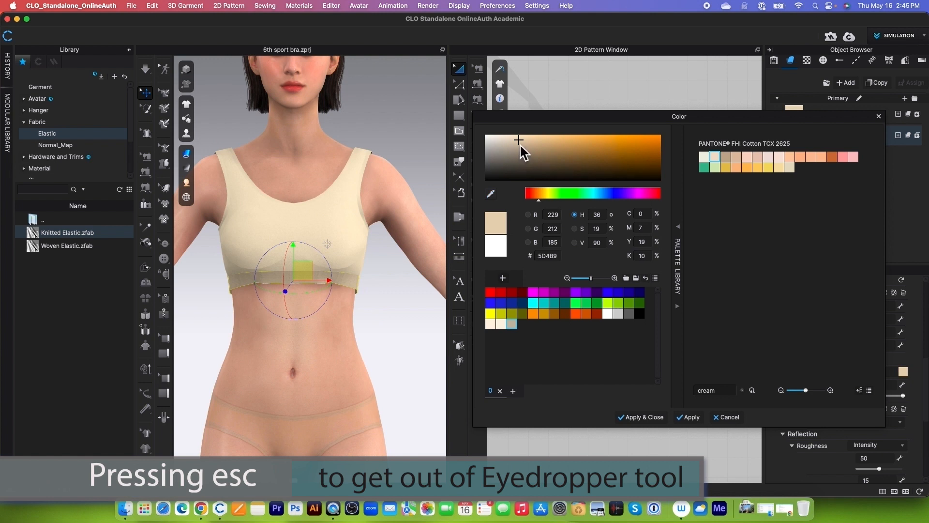
- Lighten the sampled color to RGB 255, 242, 223, save it to the color palette and apply it to the fabric
left_click_drag(520, 143, 509, 134)
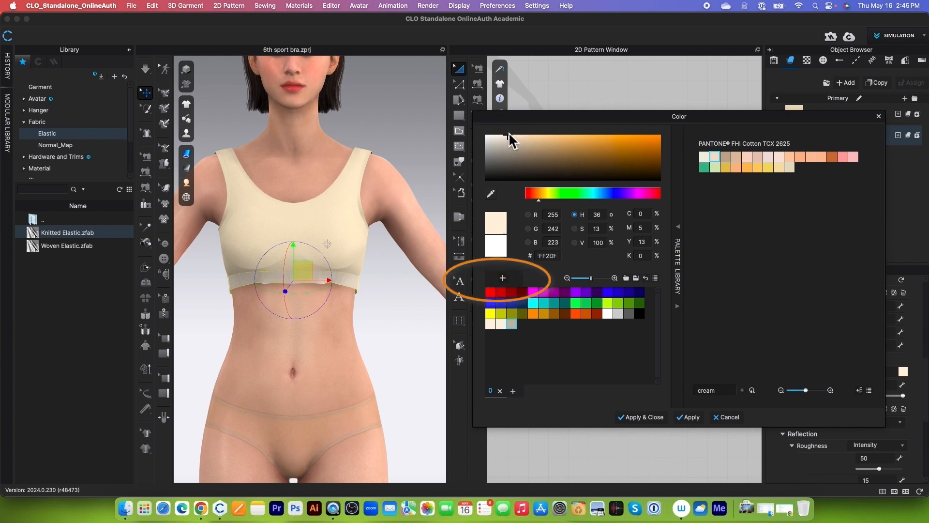
left_click(506, 280)
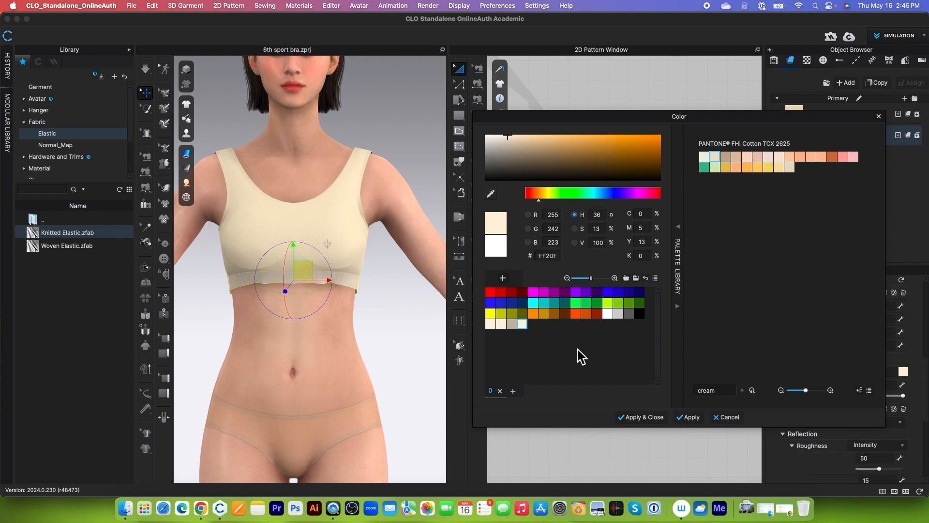
left_click(639, 417)
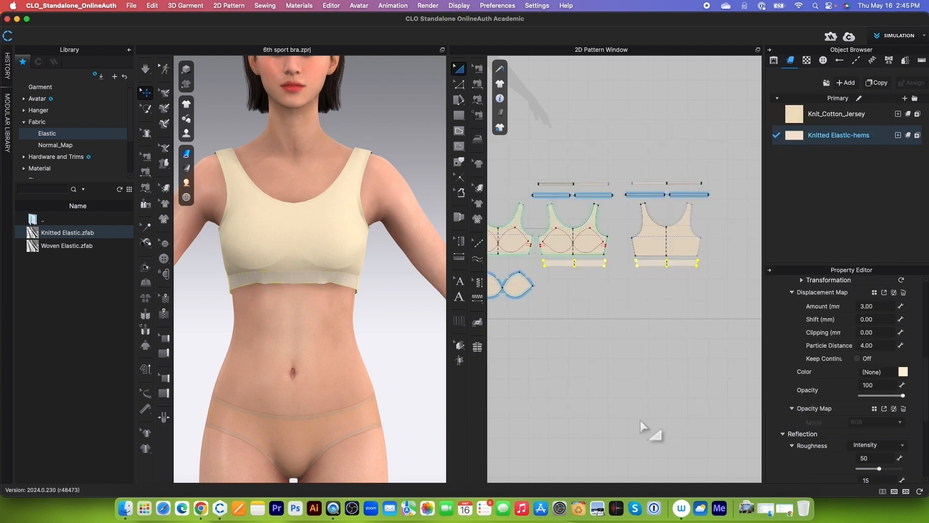
- Display the Stress Map on the garment in the 3D view
scroll(571, 334, "down", 2)
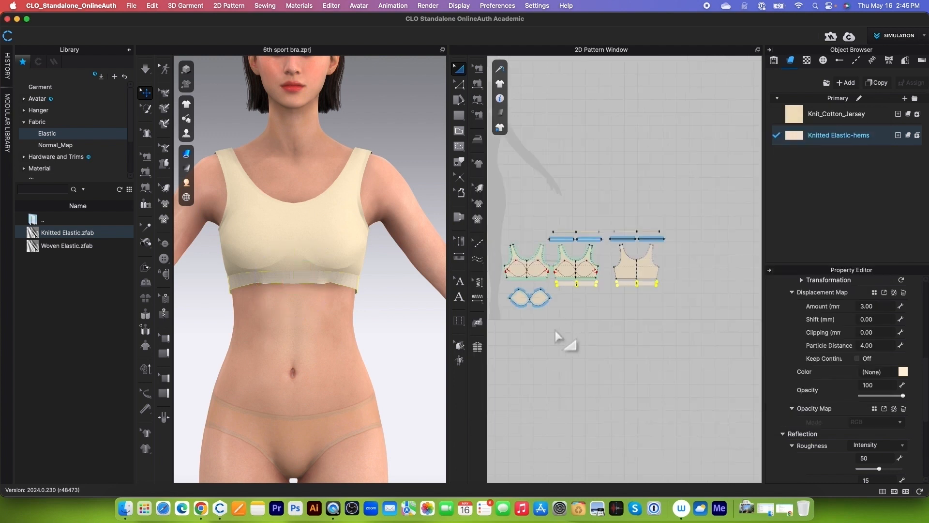
left_click(186, 153)
left_click(188, 168)
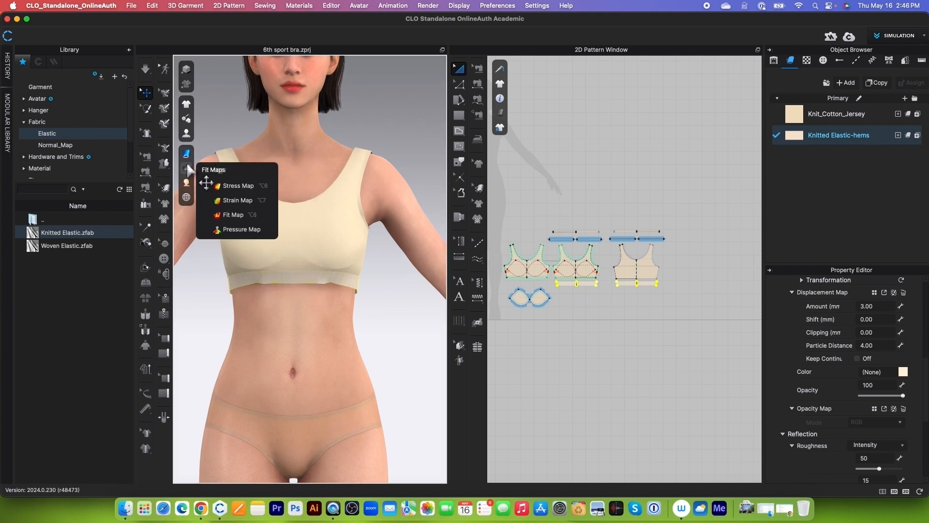
left_click(242, 186)
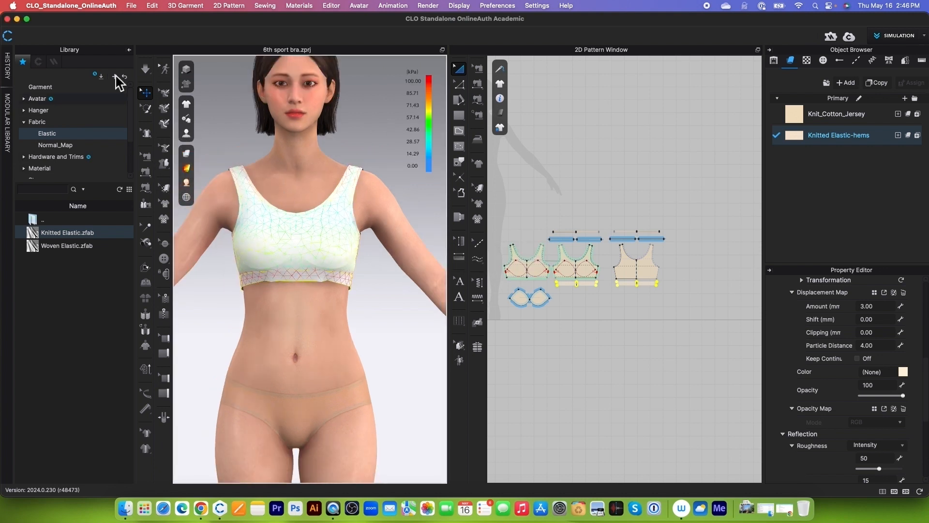
- Simulate the bra with the updated hem elastic, check the stress along the hem band, and stop the simulation
left_click(145, 68)
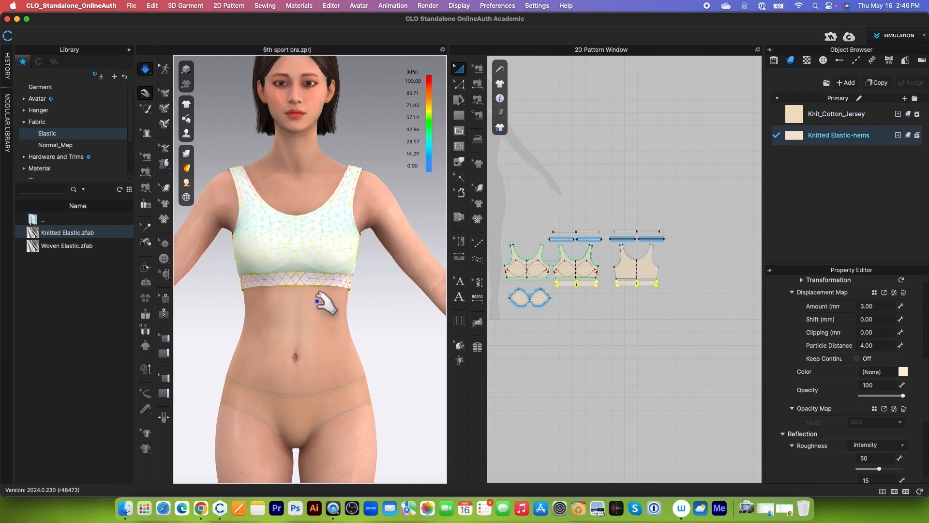
scroll(322, 306, "up", 5)
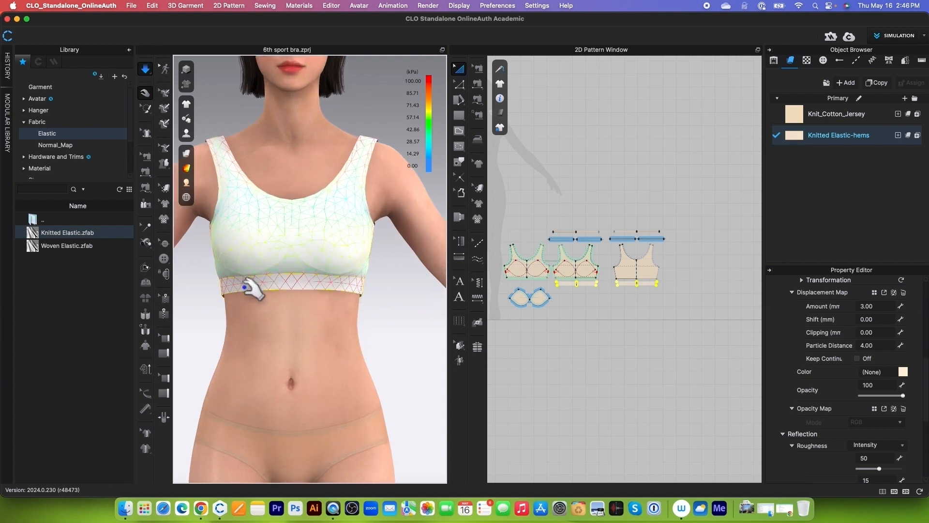
right_click_drag(387, 296, 332, 291)
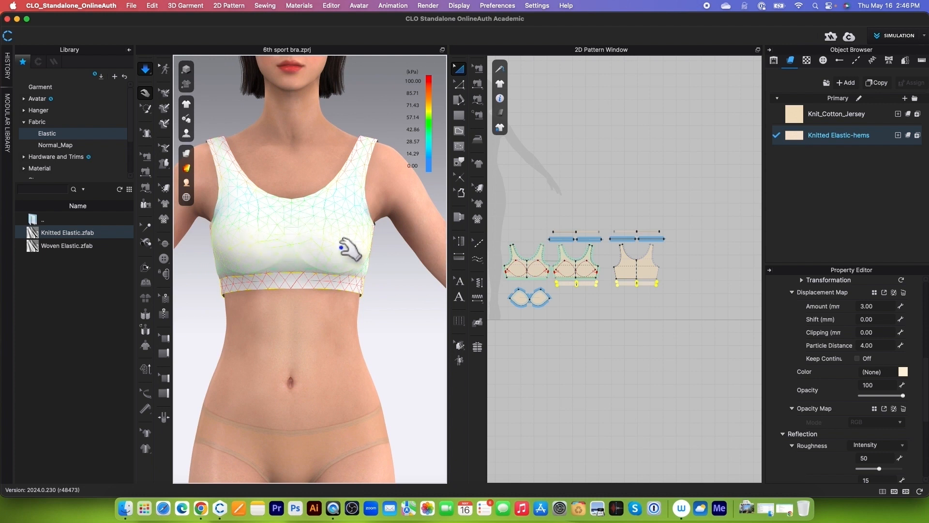
left_click(146, 72)
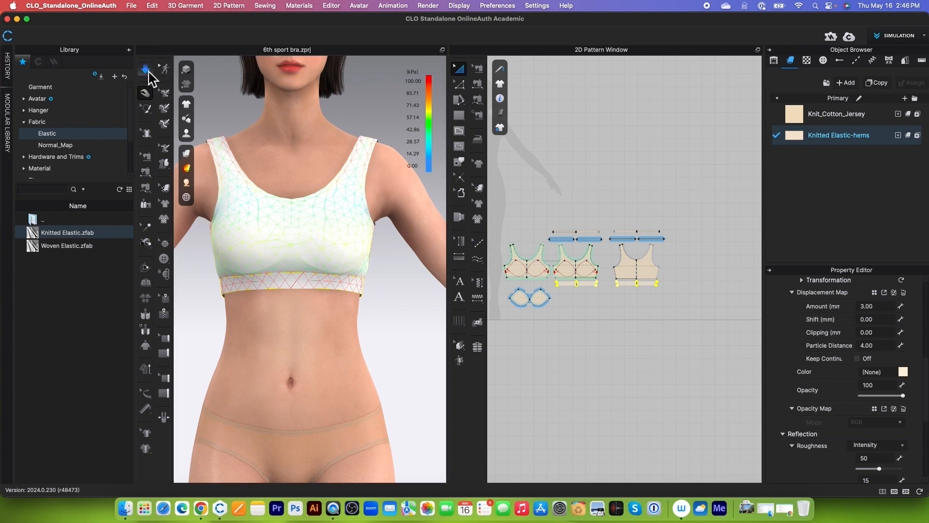
- Turn off the Stress Map and inspect the bra in its normal fabric display
scroll(320, 315, "down", 3)
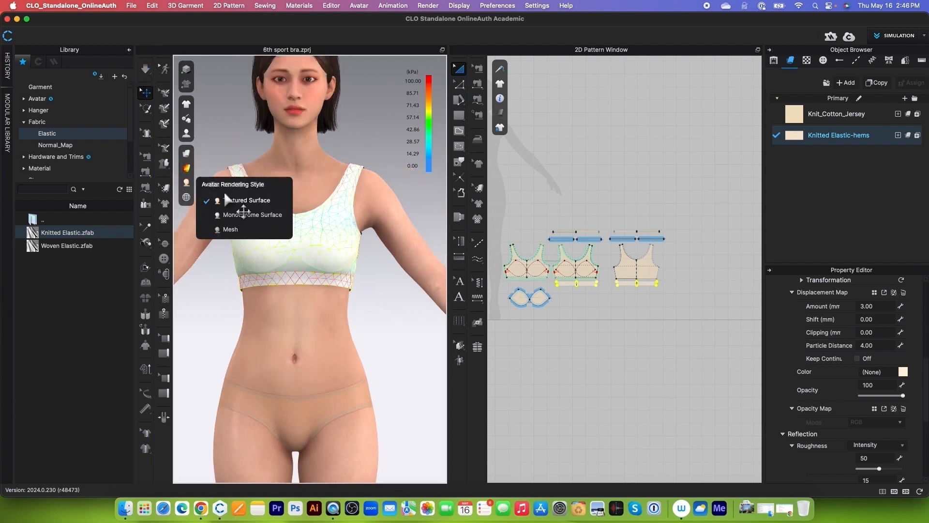
mouse_move(187, 168)
left_click(227, 188)
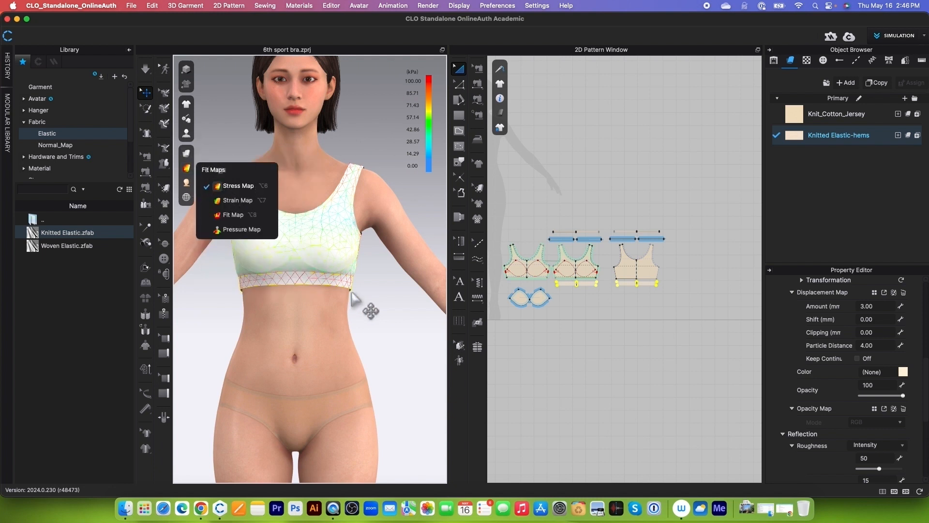
scroll(354, 295, "down", 2)
scroll(377, 300, "up", 2)
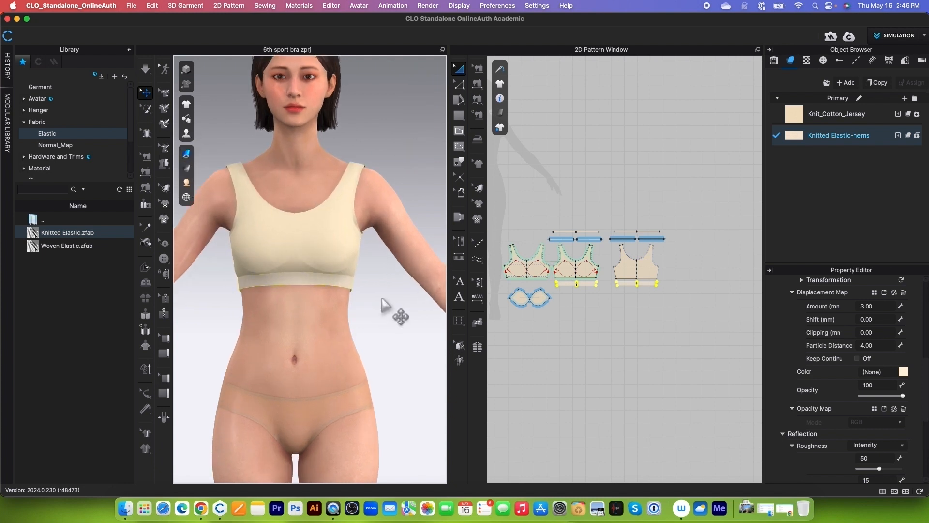
scroll(382, 242, "up", 2)
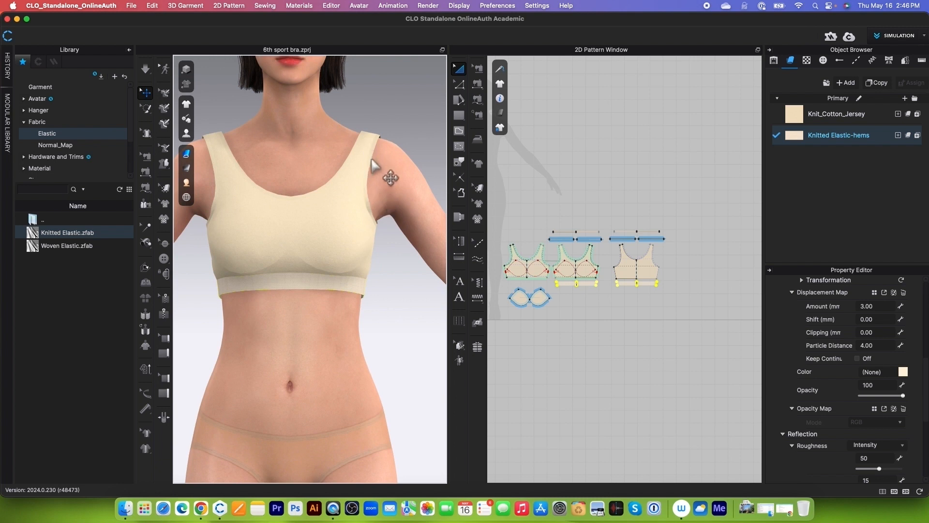
- Duplicate the Knitted Elastic-hems fabric and rename the copy Knitted Elastic-neck-arm
scroll(581, 233, "up", 2)
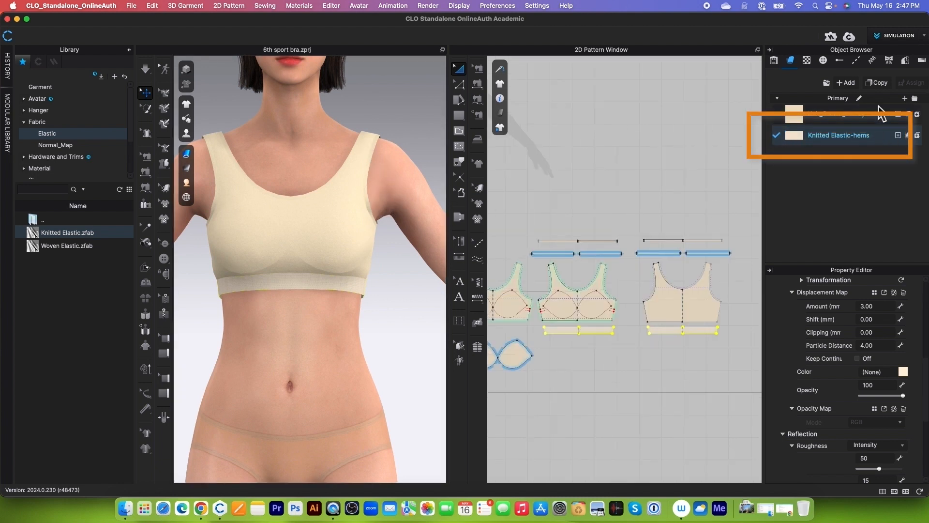
left_click(876, 83)
double_click(856, 156)
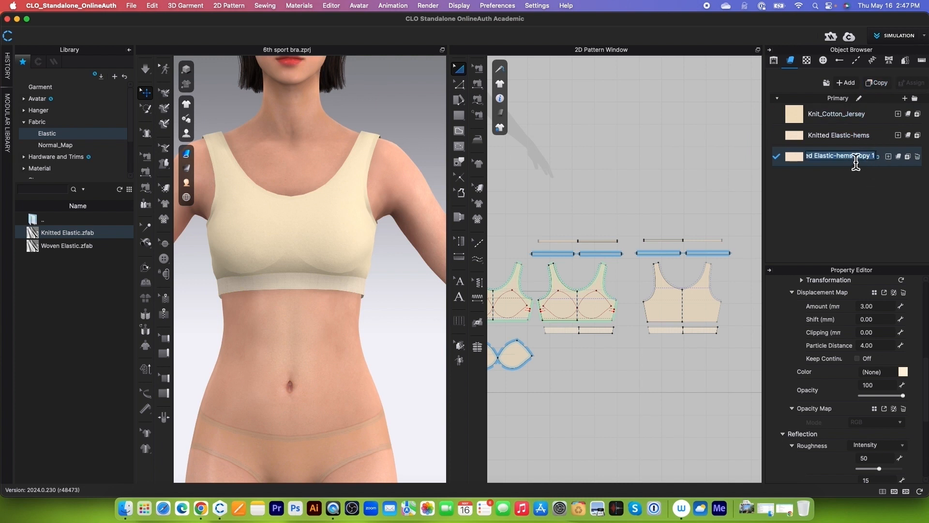
left_click(856, 156)
type("neck-ar")
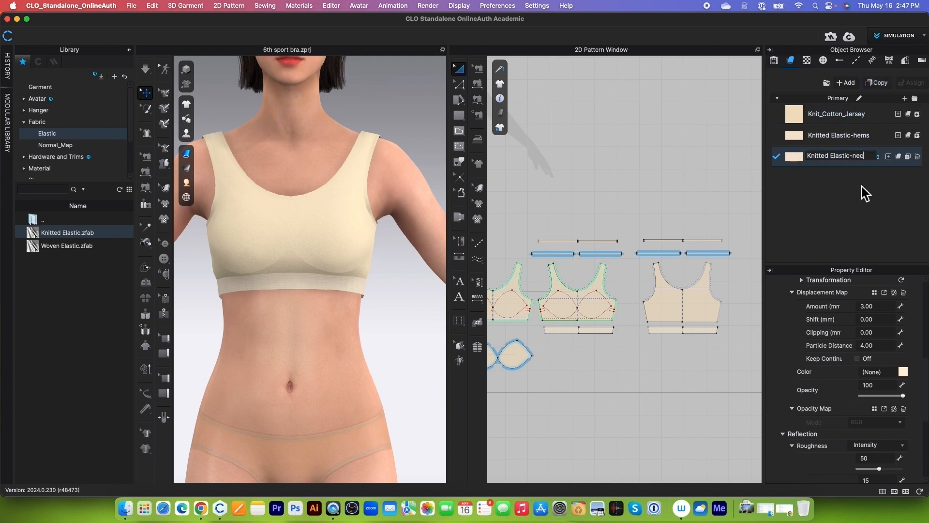
left_click(797, 160)
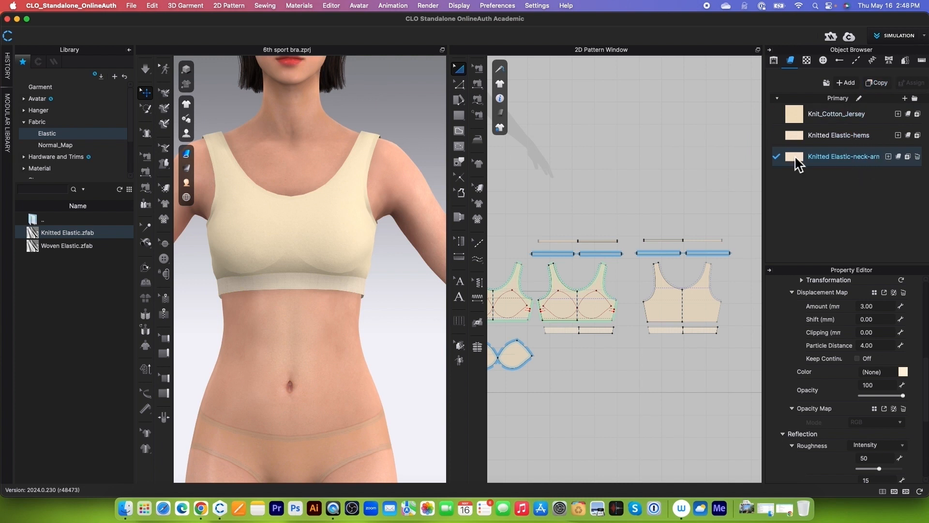
- Assign the Knitted Elastic-neck-arm fabric to all neckline and armhole binding patterns and set their grain direction to 90
left_click_drag(513, 222, 746, 269)
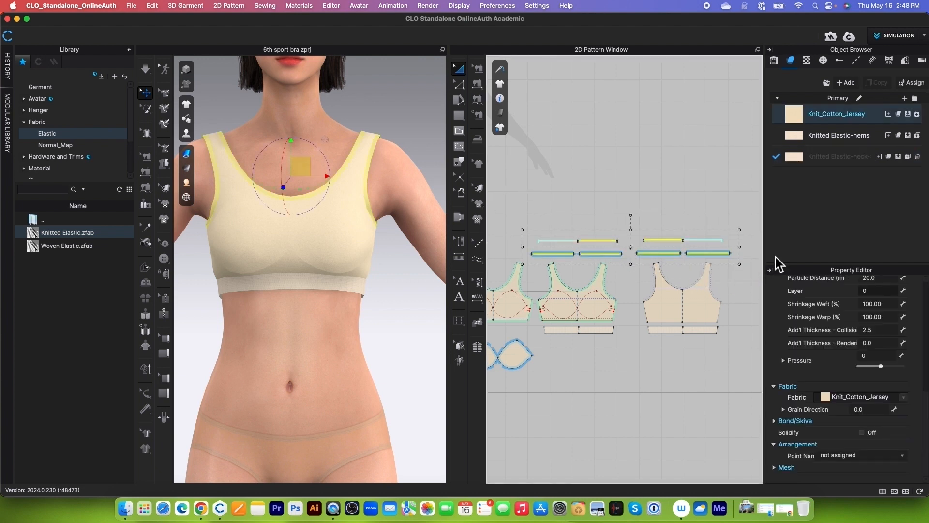
left_click(900, 158)
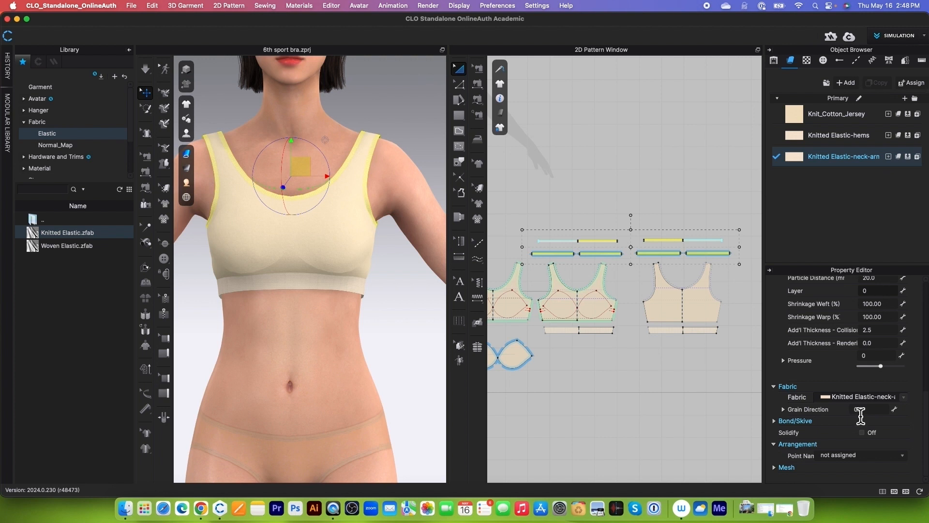
left_click(858, 411)
type("9")
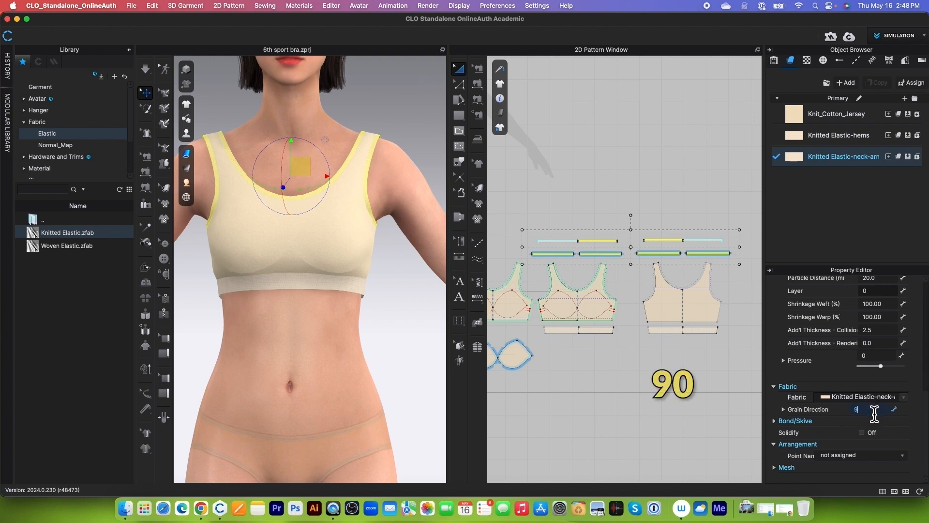
type("0")
key("Return")
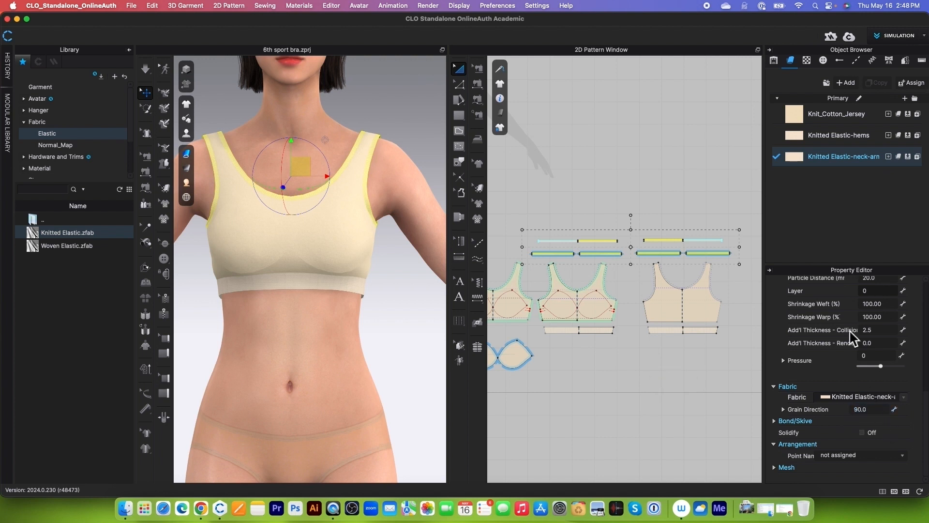
- Set the Knitted Elastic-neck-arm fabric's Strength to 40 and Stiffness to 30
left_click(857, 157)
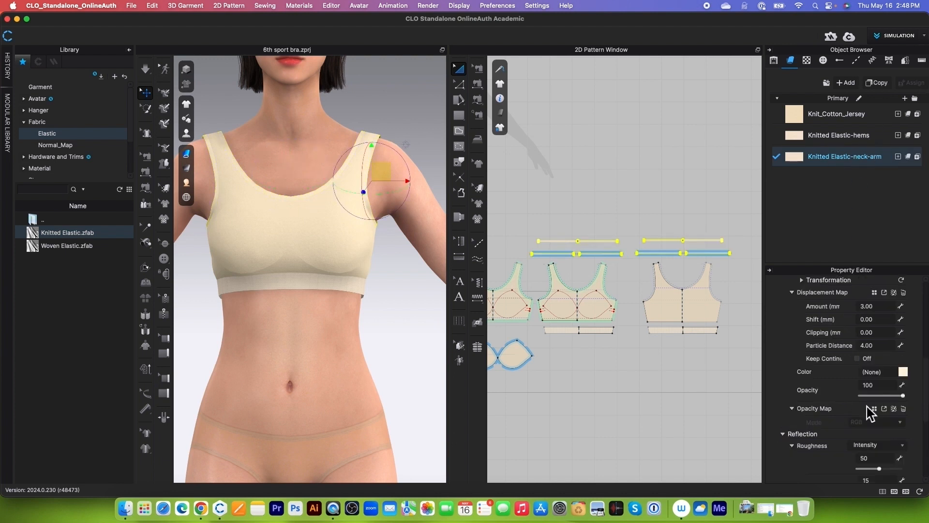
scroll(870, 414, "down", 8)
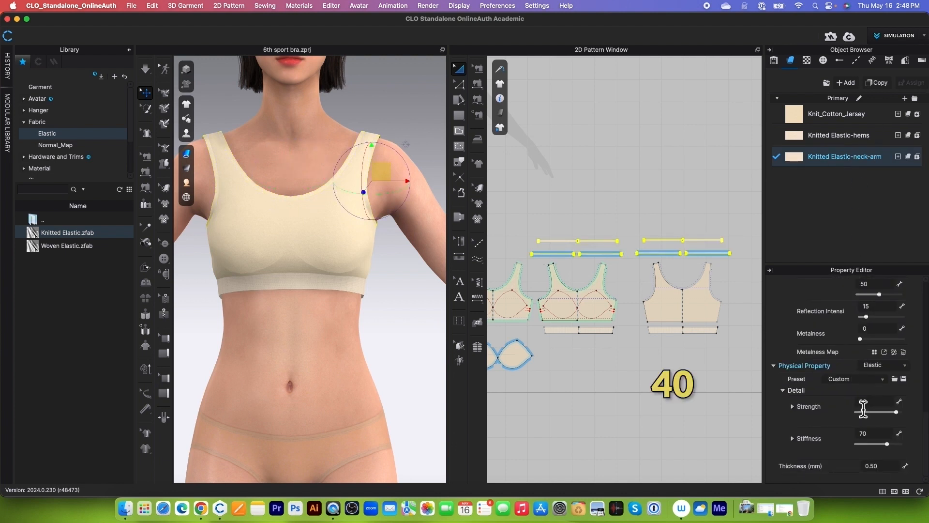
double_click(876, 405)
type("40")
key("Return")
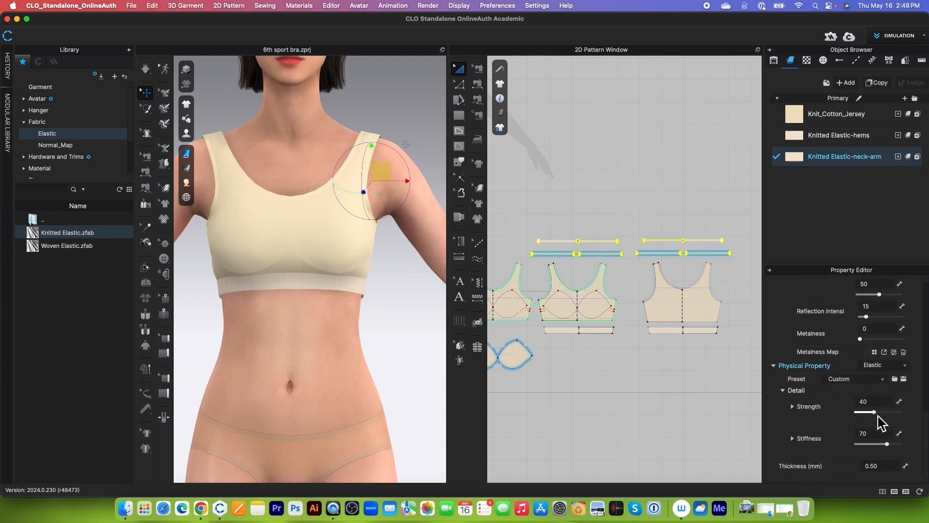
double_click(870, 434)
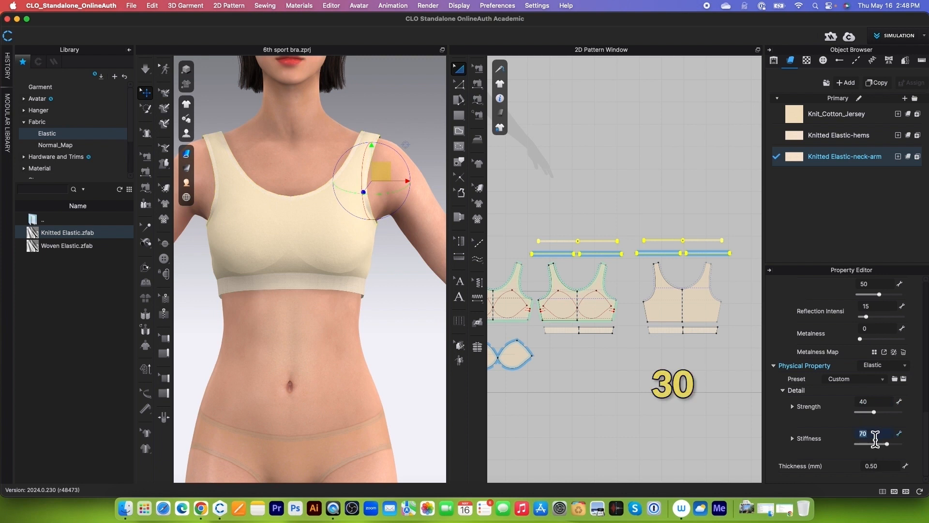
type("30")
key("Return")
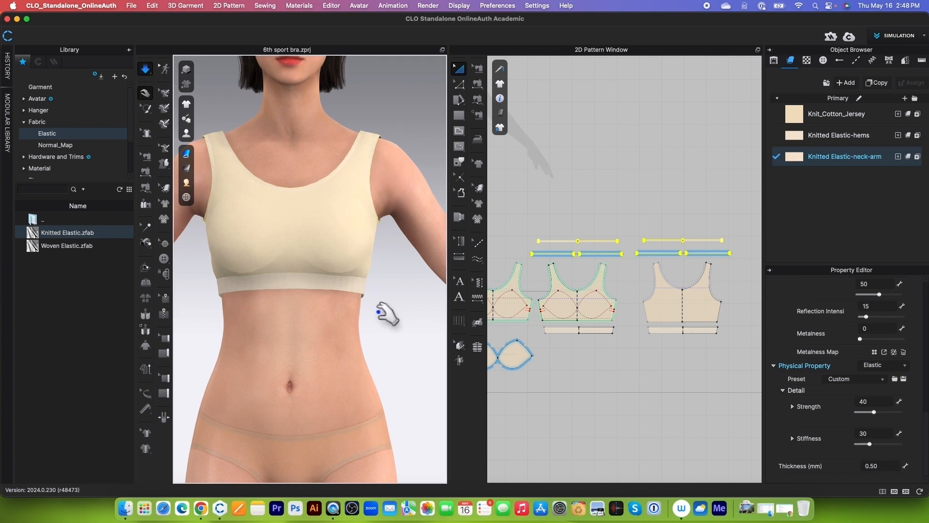
- Hide the avatar in the 3D window, leaving only the sports bra displayed
scroll(384, 318, "down", 3)
scroll(383, 318, "up", 2)
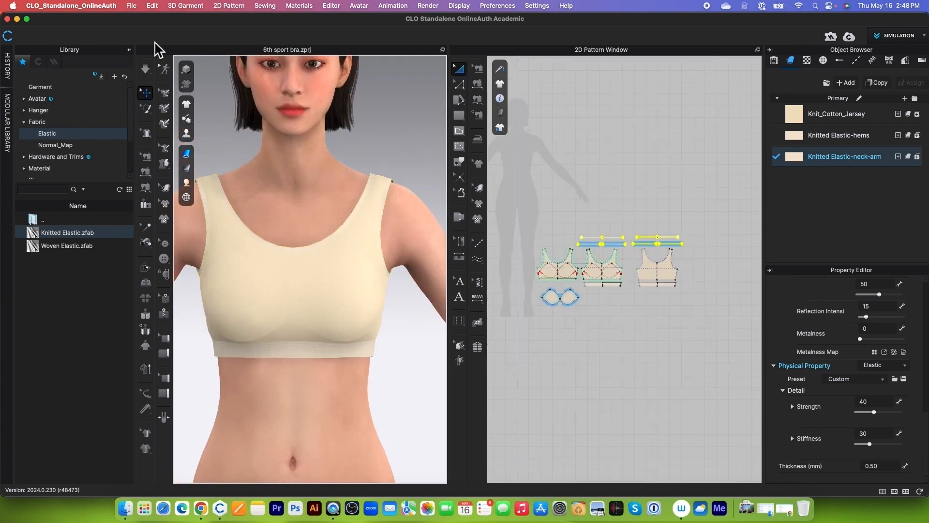
left_click(186, 133)
left_click(236, 151)
- Examine the bra's neckline, armholes, inner layers and hem from several angles in 3D
scroll(287, 208, "up", 3)
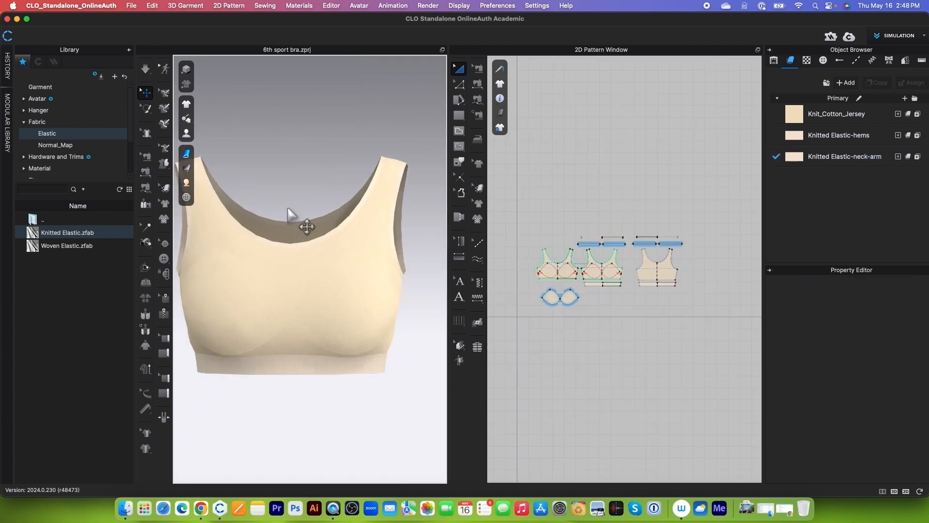
right_click_drag(332, 183, 275, 223)
scroll(328, 253, "up", 3)
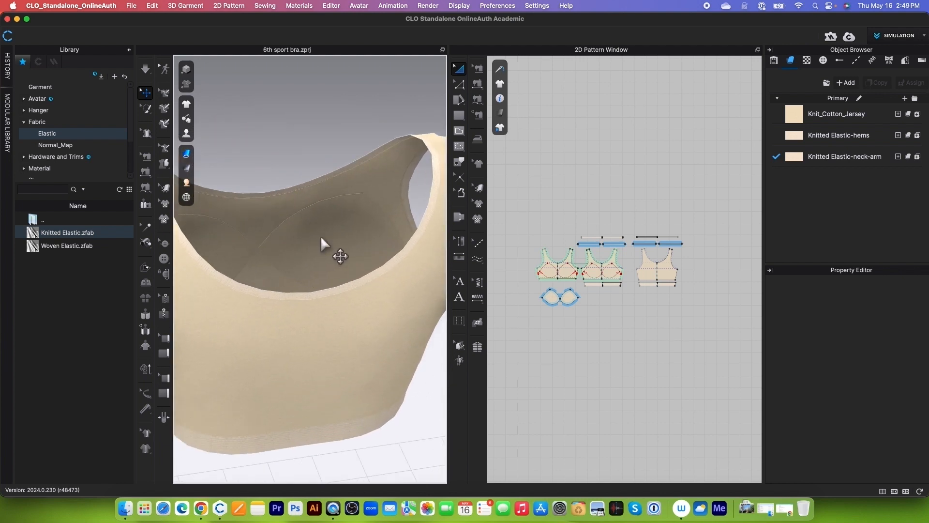
scroll(324, 242, "down", 2)
right_click_drag(283, 242, 379, 269)
scroll(379, 269, "down", 1)
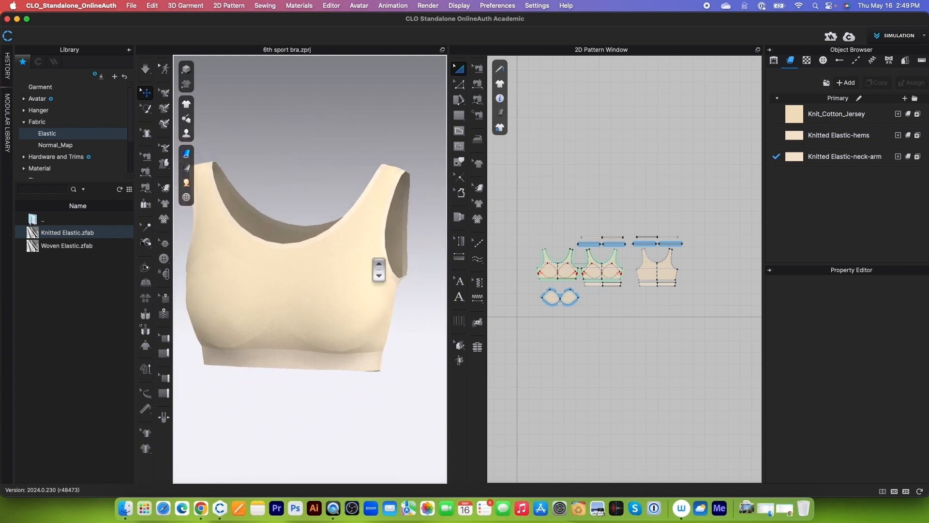
scroll(379, 269, "up", 2)
scroll(378, 270, "down", 2)
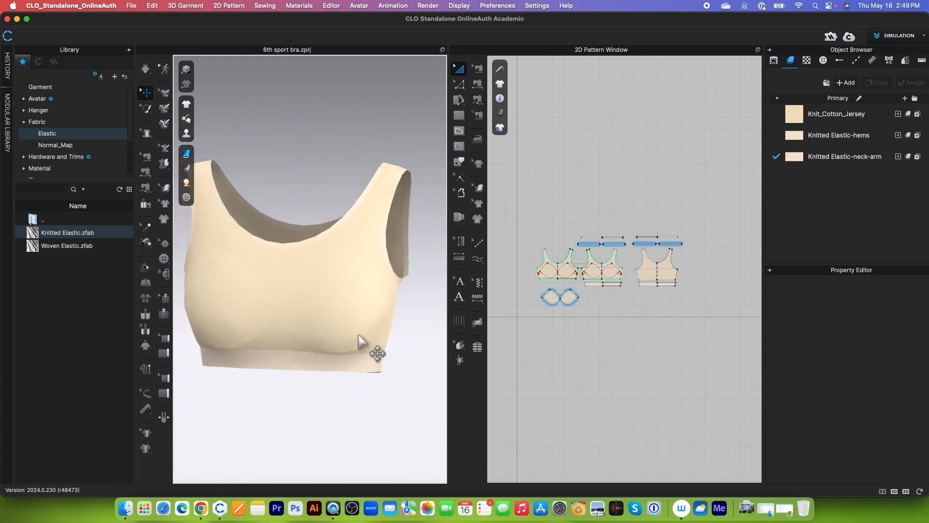
mouse_move(369, 344)
right_mouse_down()
mouse_move(361, 282)
mouse_move(368, 361)
right_mouse_up()
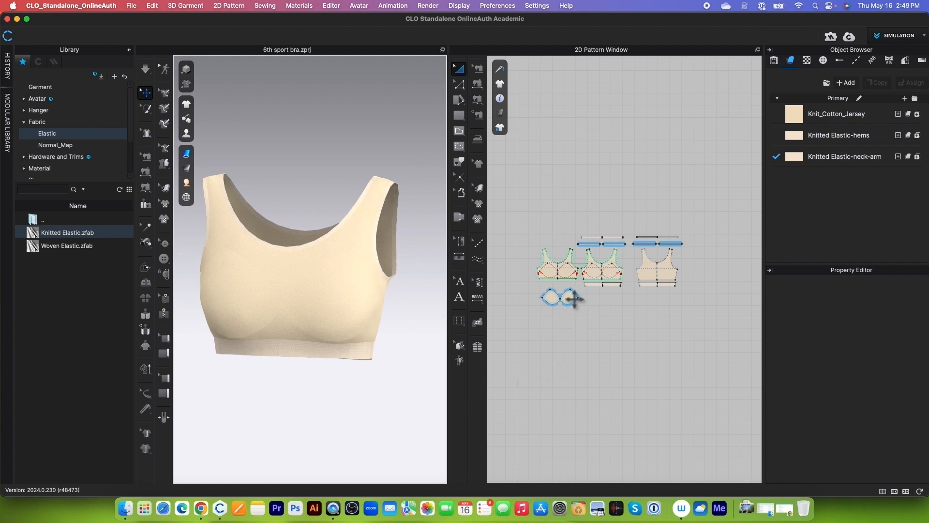
- Return the bra to a front view and widen the 2D Pattern Window
scroll(556, 270, "up", 2)
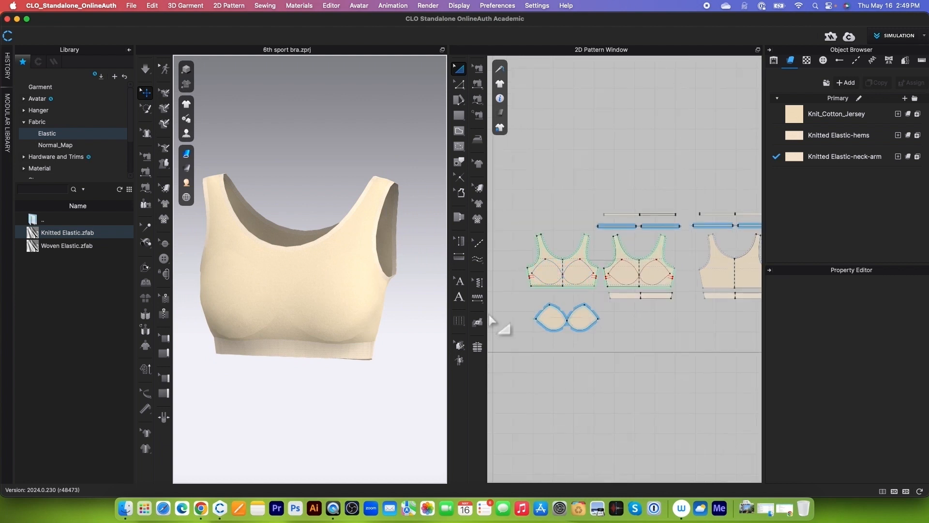
scroll(369, 265, "down", 2)
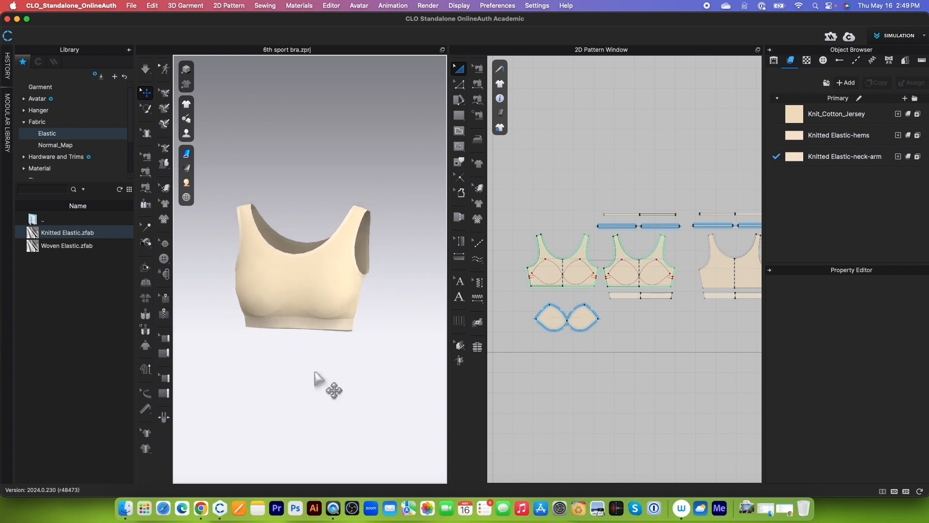
right_click_drag(322, 380, 339, 386)
scroll(329, 383, "up", 2)
scroll(329, 383, "up", 2)
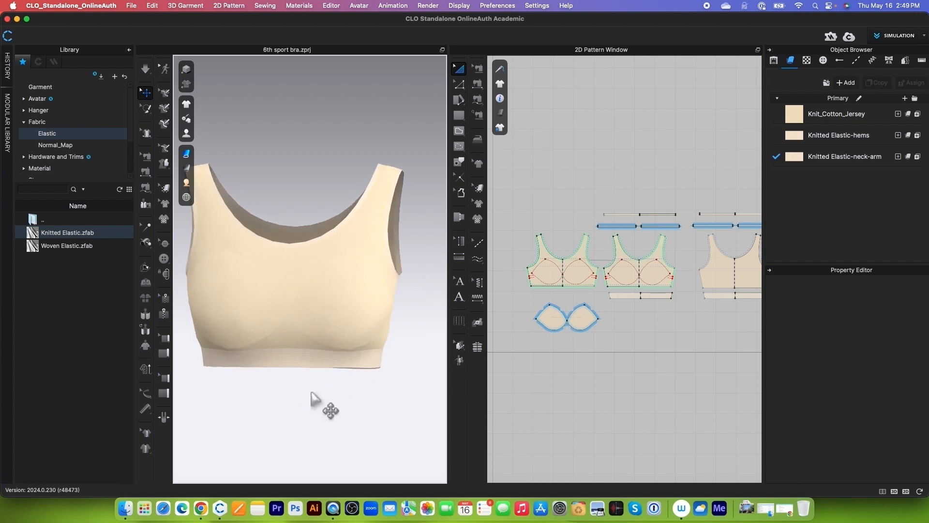
middle_click_drag(311, 400, 334, 362)
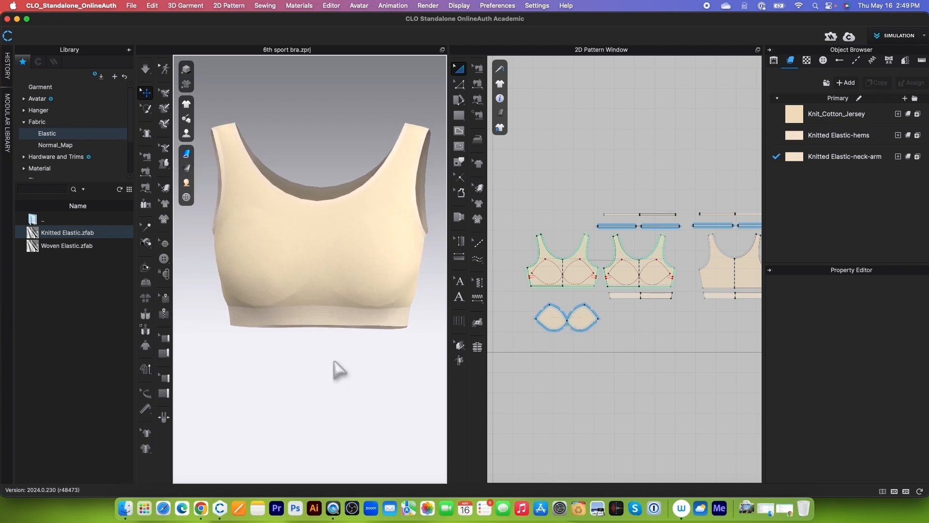
right_click_drag(341, 373, 338, 365)
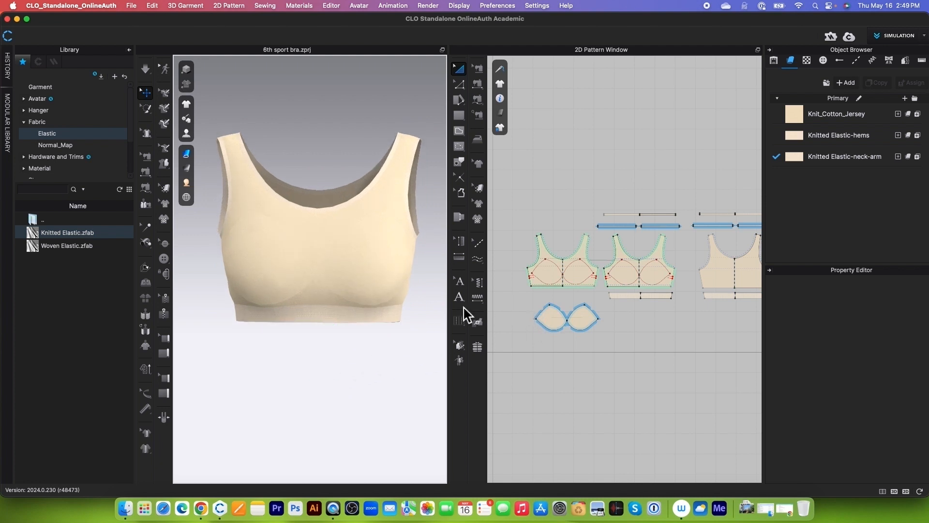
left_click_drag(454, 308, 390, 311)
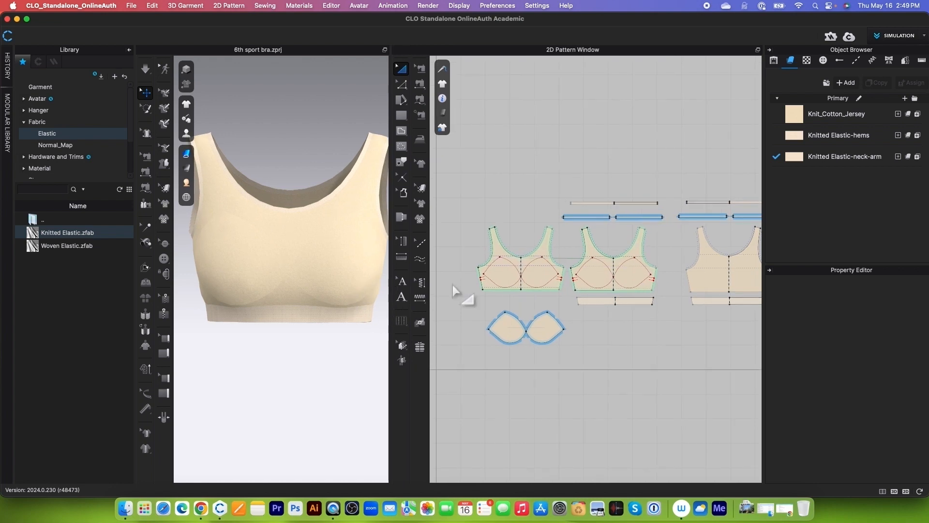
scroll(480, 310, "down", 1)
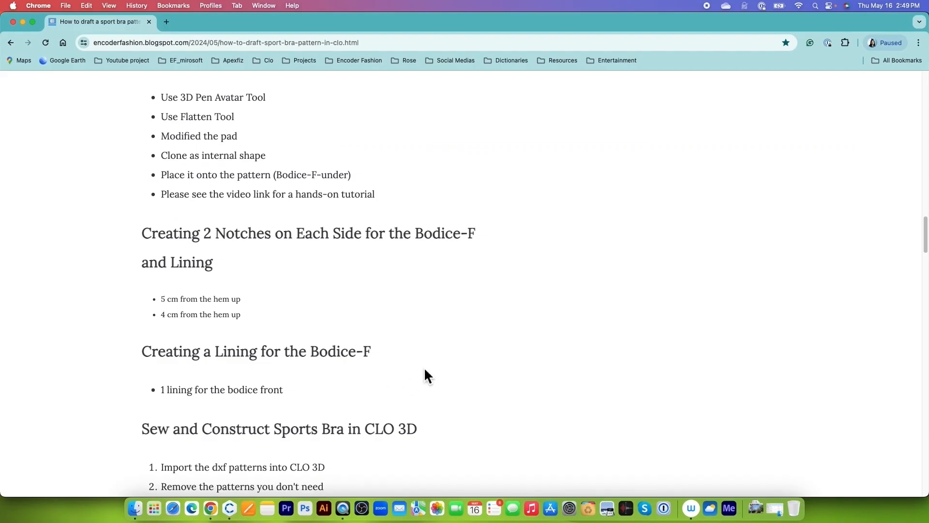
- Switch to the sports bra article in Chrome and review its Elastics Property Data and Top Stitches sections
scroll(361, 385, "down", 15)
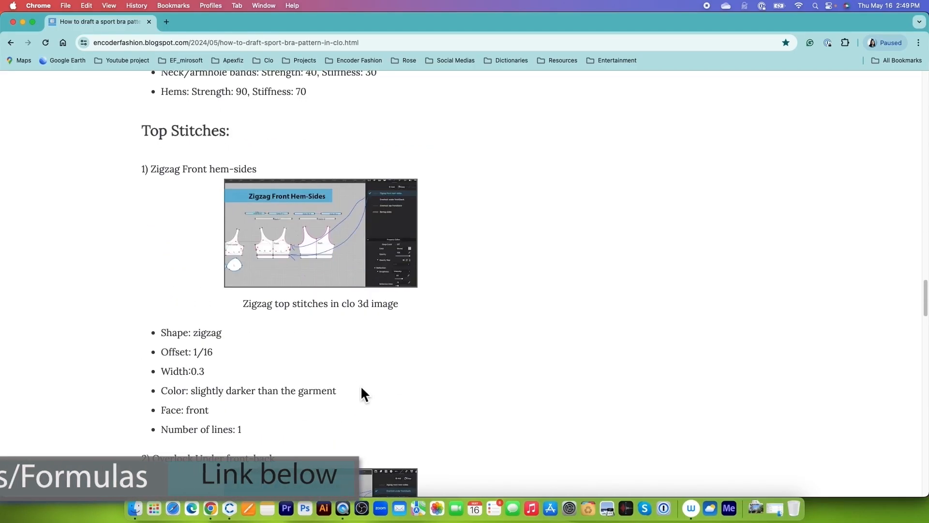
scroll(362, 387, "up", 3)
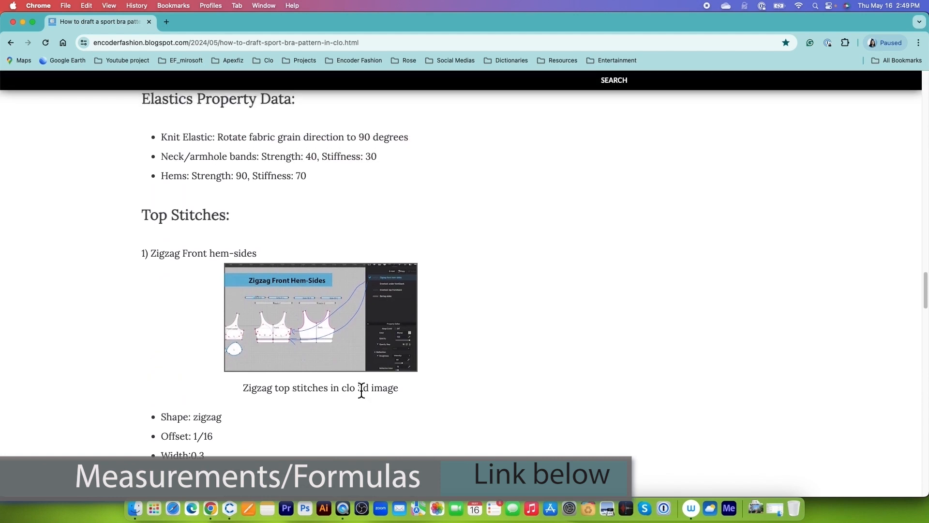
scroll(362, 393, "up", 3)
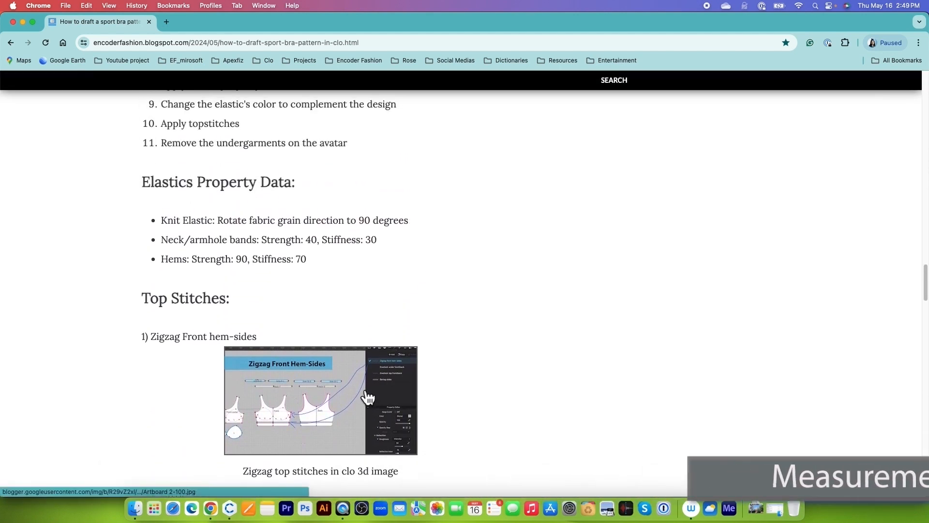
scroll(368, 398, "down", 2)
scroll(368, 398, "down", 1)
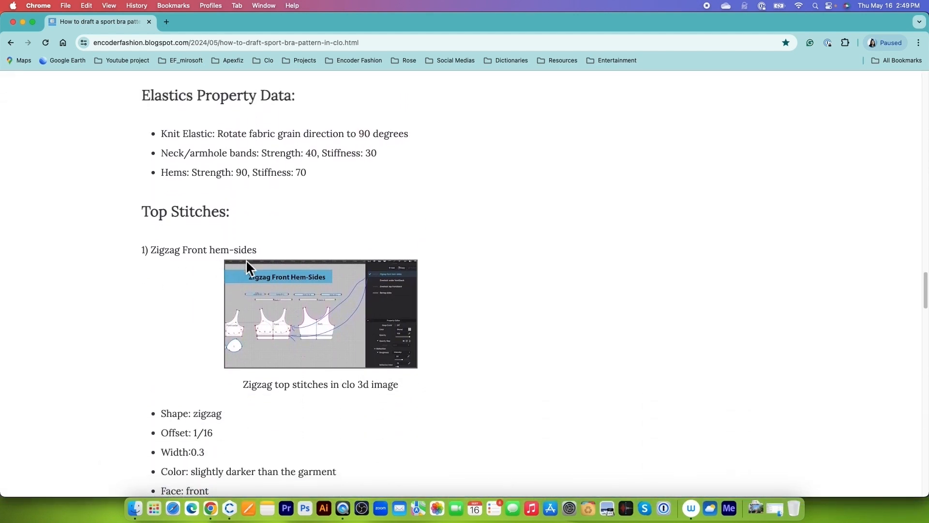
scroll(246, 259, "down", 8)
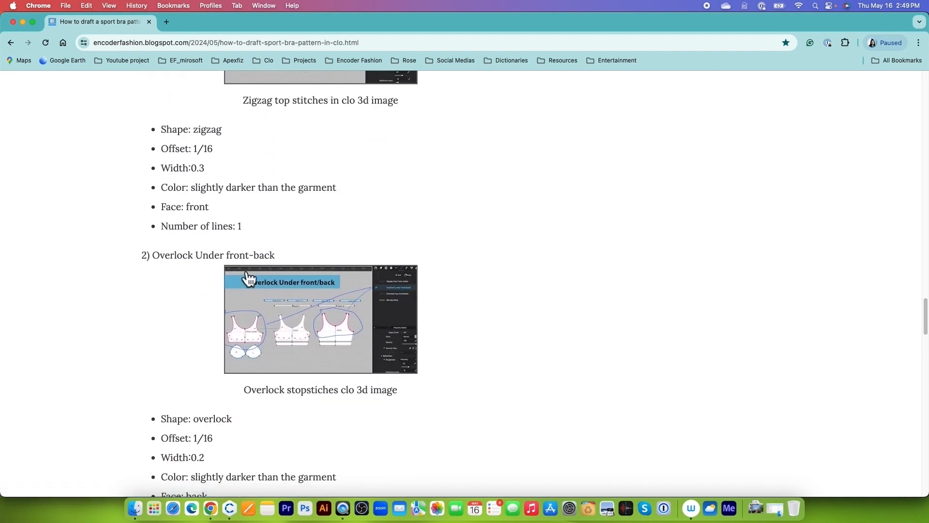
scroll(423, 306, "up", 4)
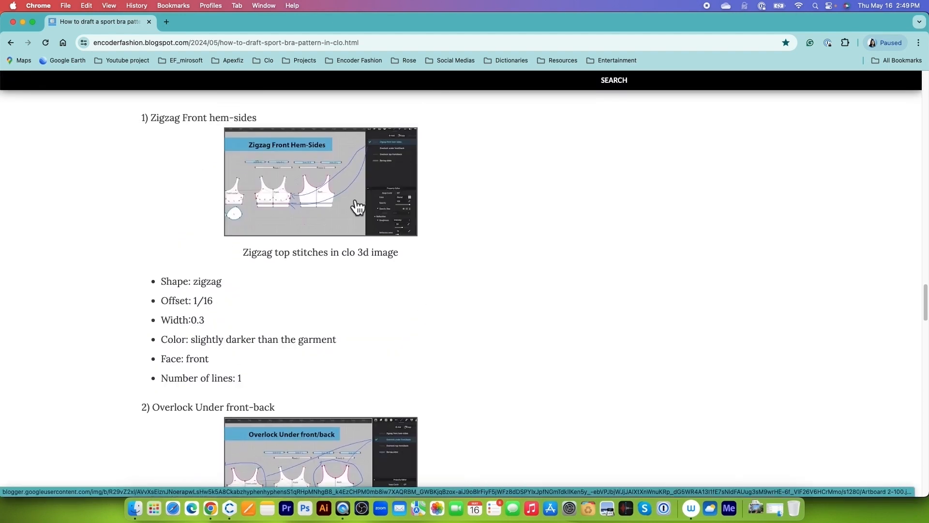
- View the enlarged Zigzag Front Hem-Sides and Overlock Under front/back diagrams, close the viewer, and return to CLO
left_click(337, 183)
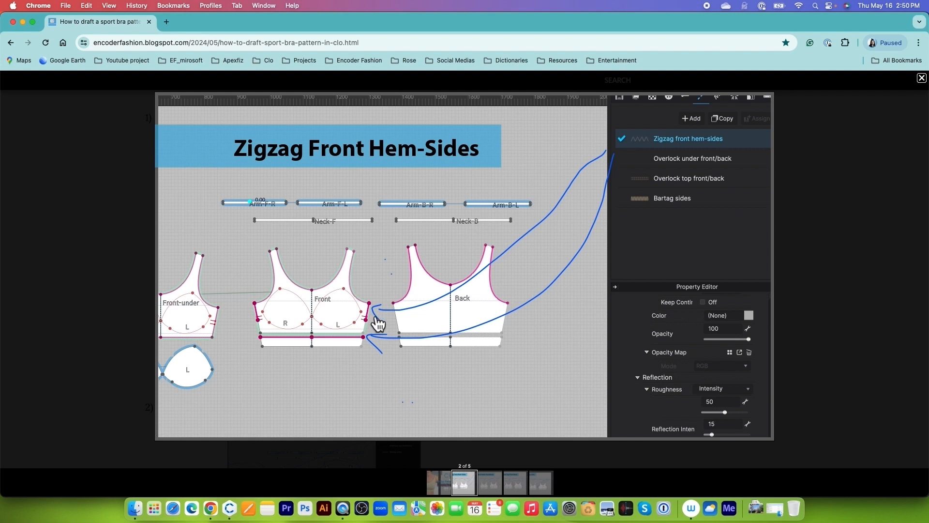
left_click(494, 492)
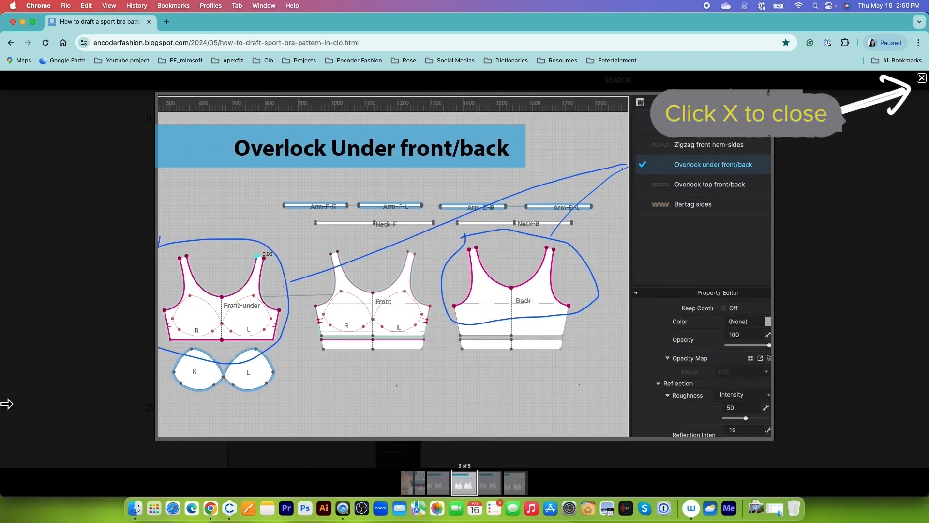
left_click(922, 78)
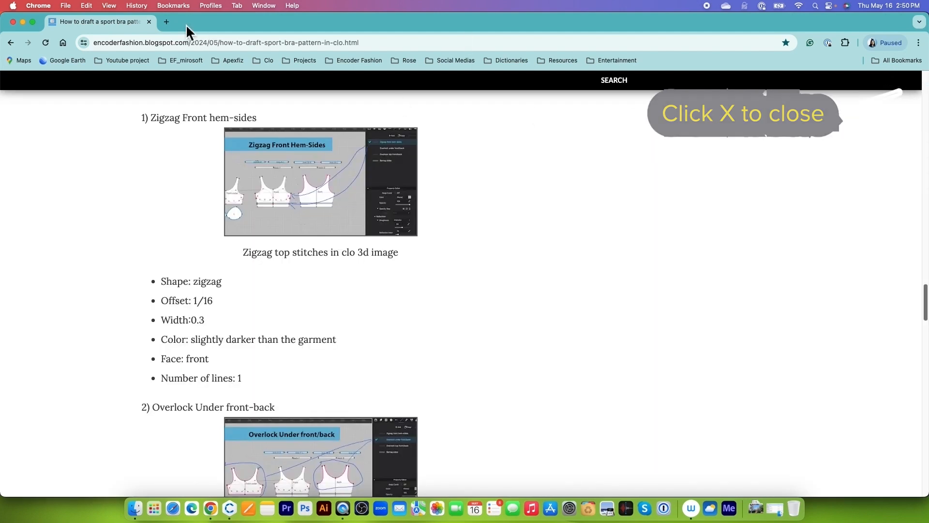
left_click(23, 21)
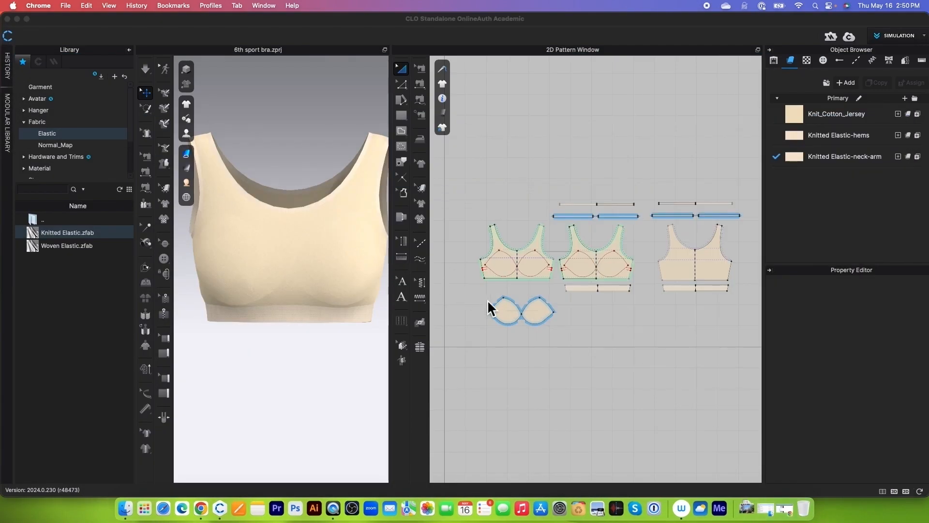
- Add free topstitches along the front bodice's side edges from underarm to notches and along the front hem band's upper edge
scroll(658, 251, "up", 3)
scroll(557, 151, "down", 2)
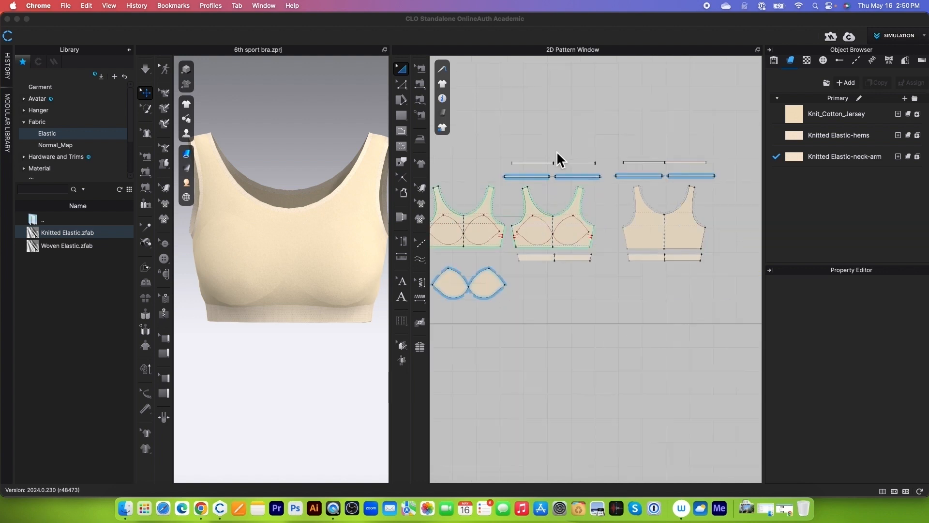
scroll(521, 121, "up", 3)
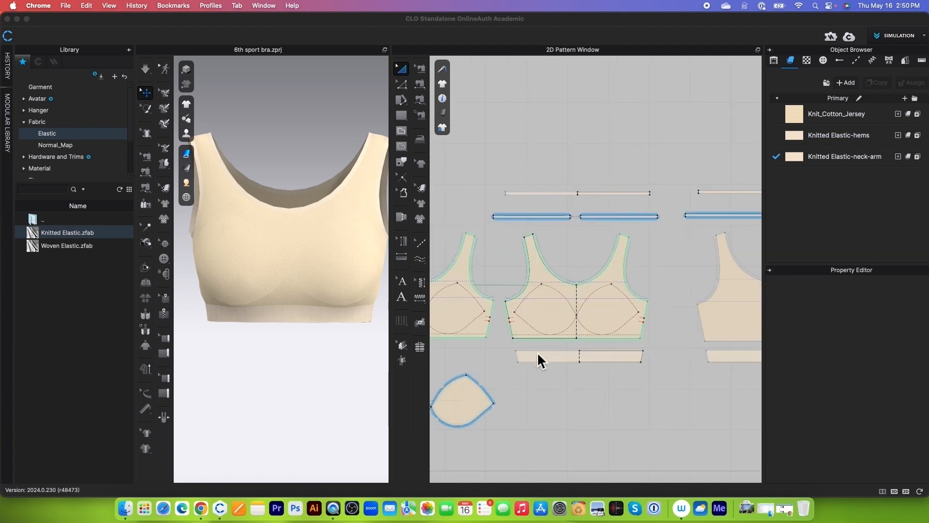
left_click(422, 261)
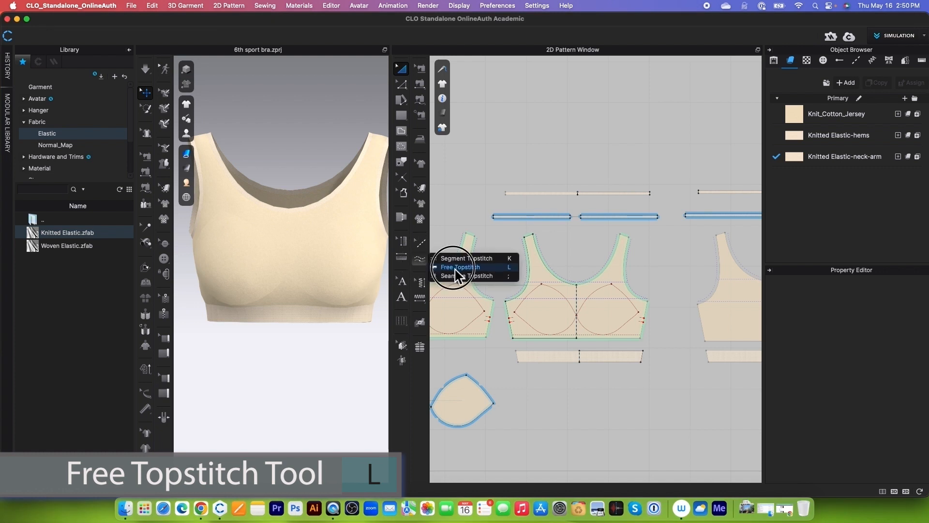
left_click(448, 269)
scroll(520, 349, "up", 2)
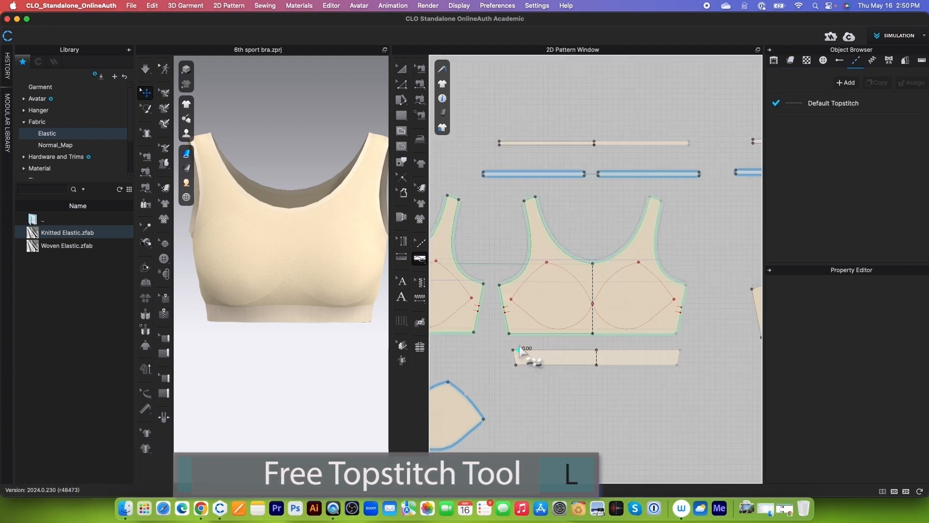
left_click(499, 286)
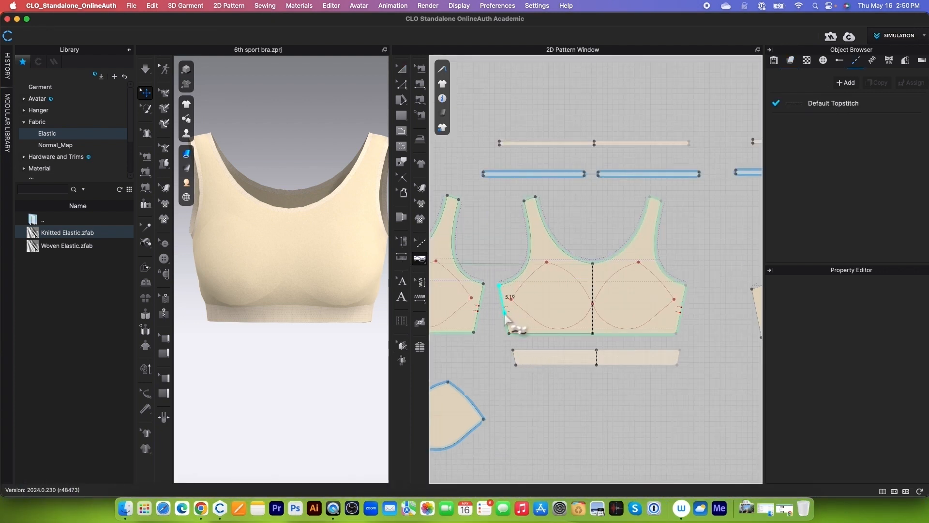
left_click(504, 313)
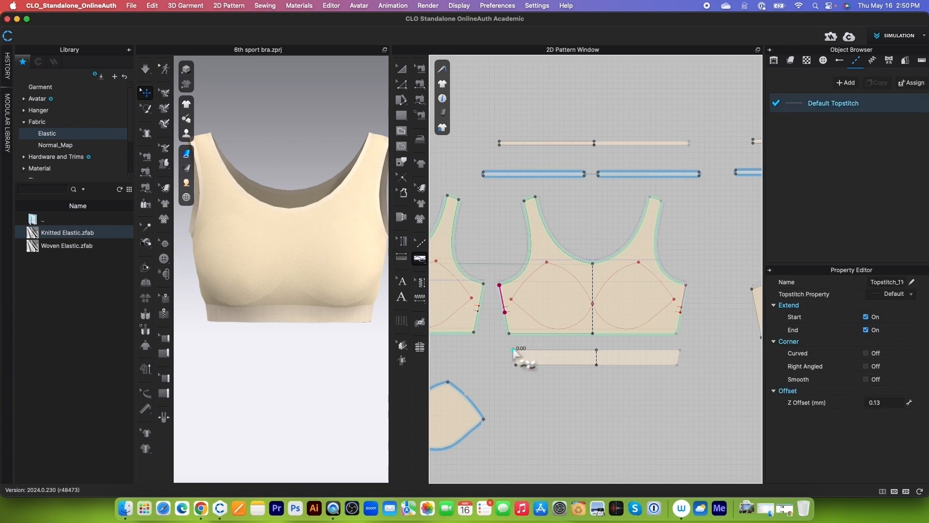
scroll(589, 350, "down", 2)
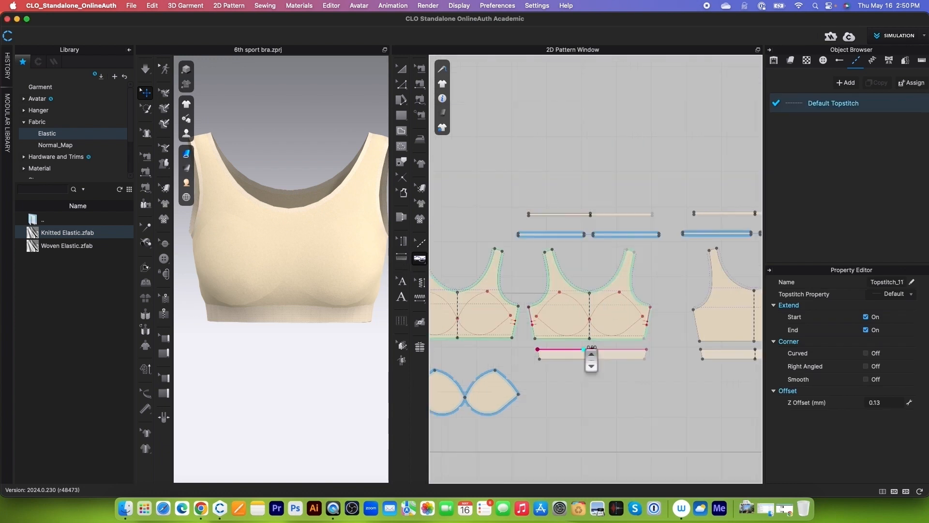
- Rename the default topstitch as Zigzag hem-sides
left_click(887, 108)
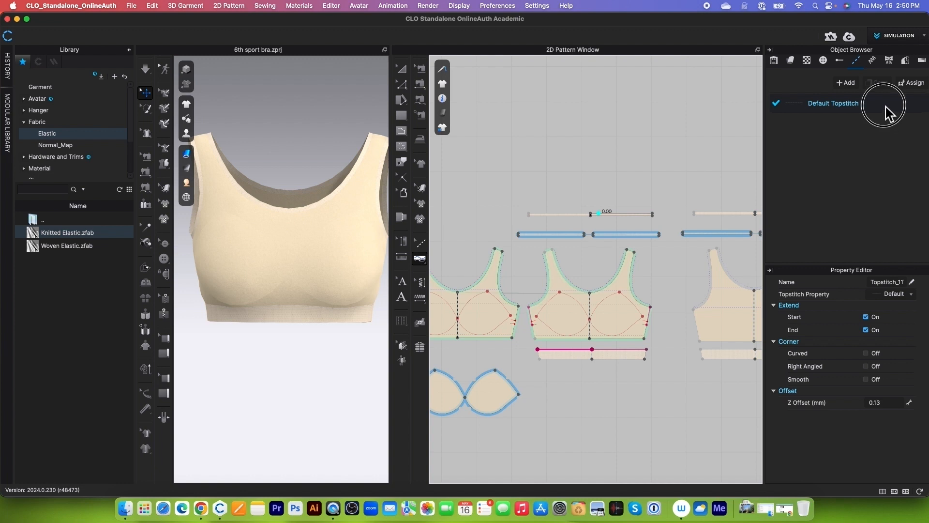
double_click(856, 103)
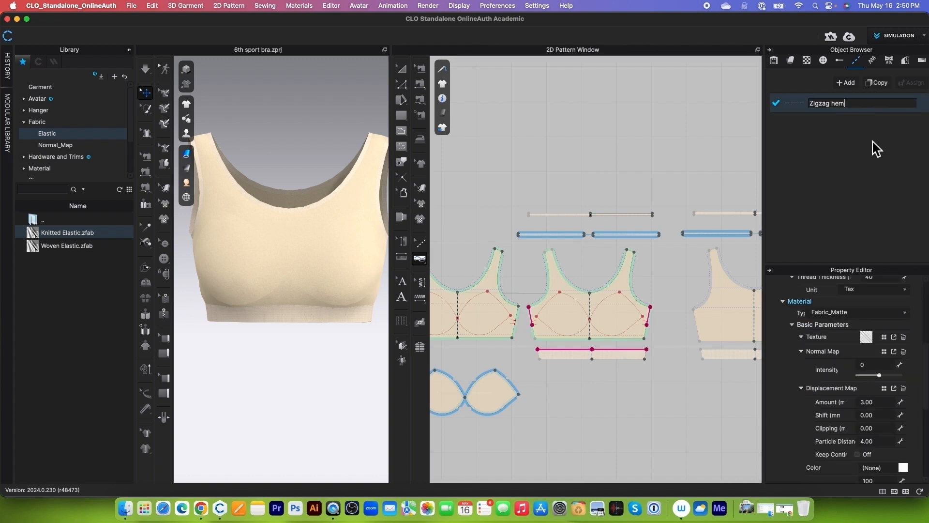
type("Zigzag hem-sides")
key("Return")
- Set the Zigzag hem-sides topstitch's Shape to Zigzag
scroll(866, 343, "up", 5)
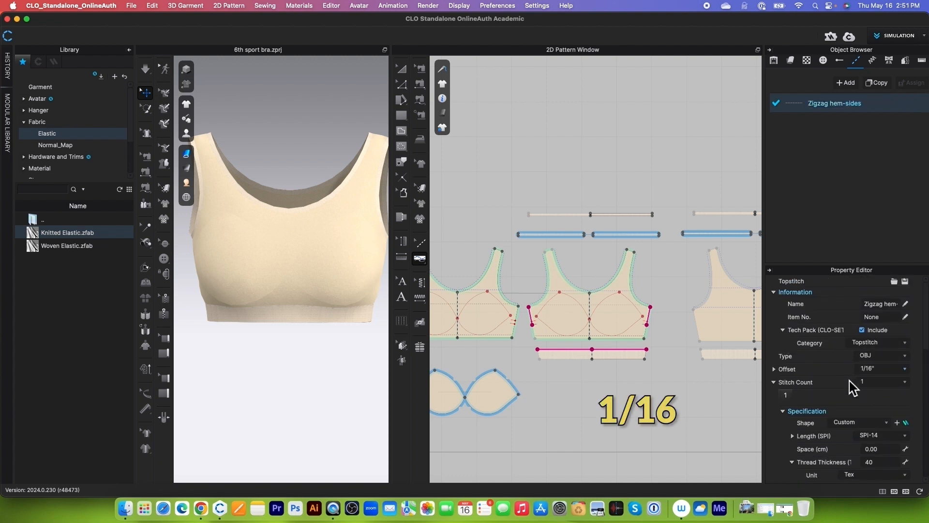
scroll(885, 397, "down", 2)
left_click(889, 394)
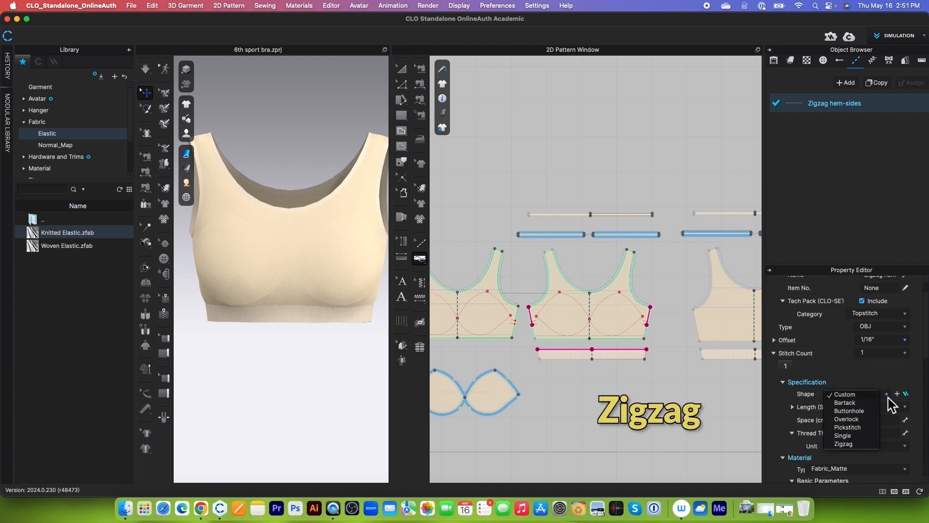
left_click(847, 444)
scroll(873, 375, "down", 3)
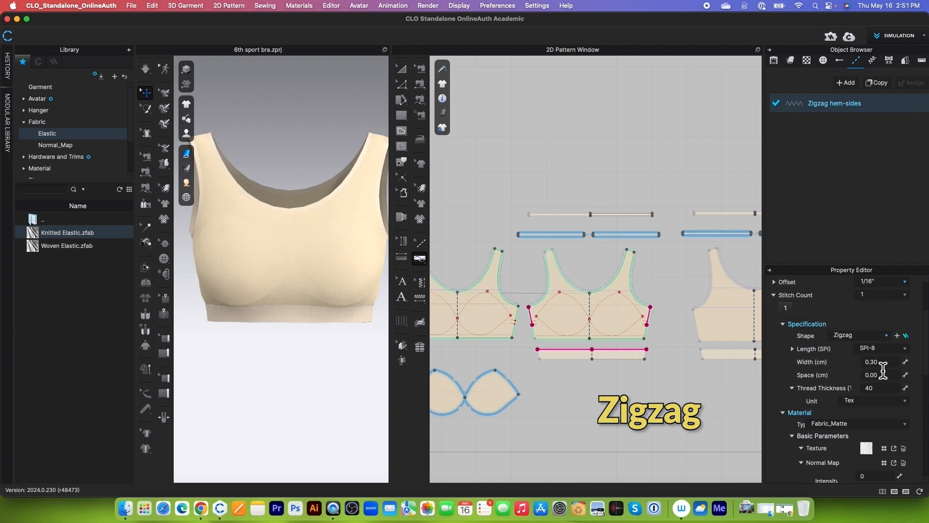
- Colour the Zigzag hem-sides topstitch by sampling the bra's shaded fabric tone (#C1B49F) with the Eyedropper, save the swatch, and apply it
scroll(883, 375, "down", 5)
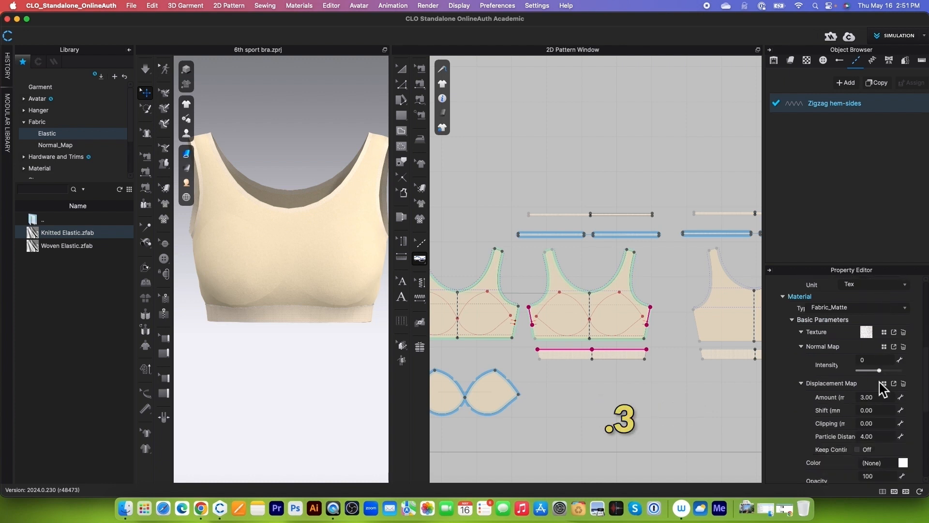
scroll(883, 388, "down", 2)
scroll(883, 389, "down", 2)
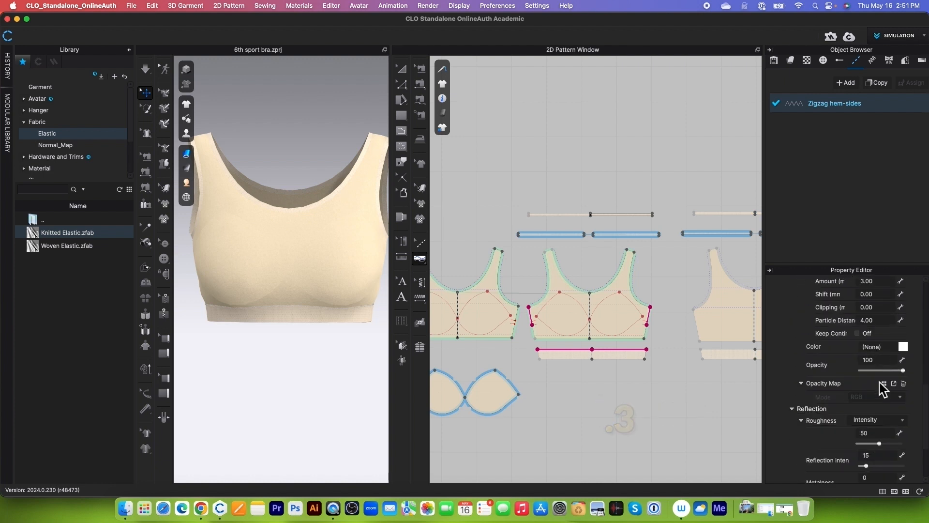
scroll(293, 363, "up", 10)
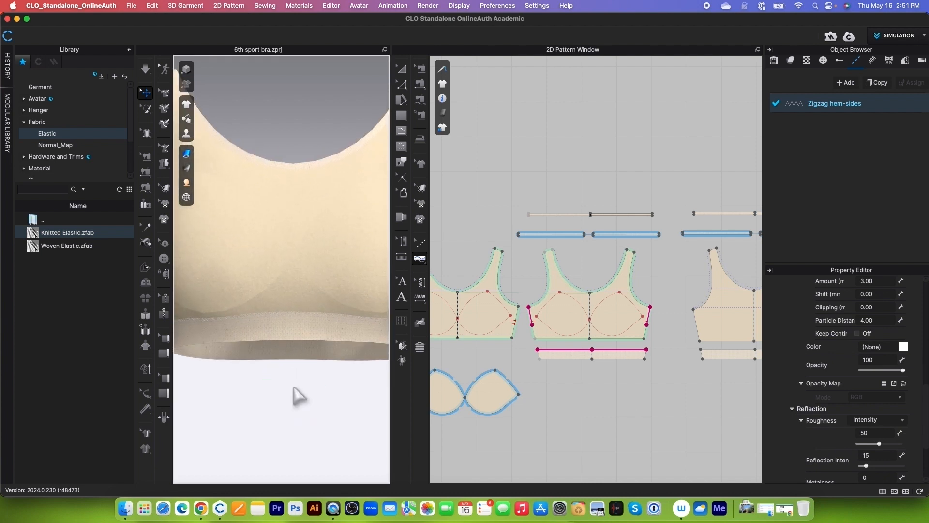
scroll(298, 358, "up", 2)
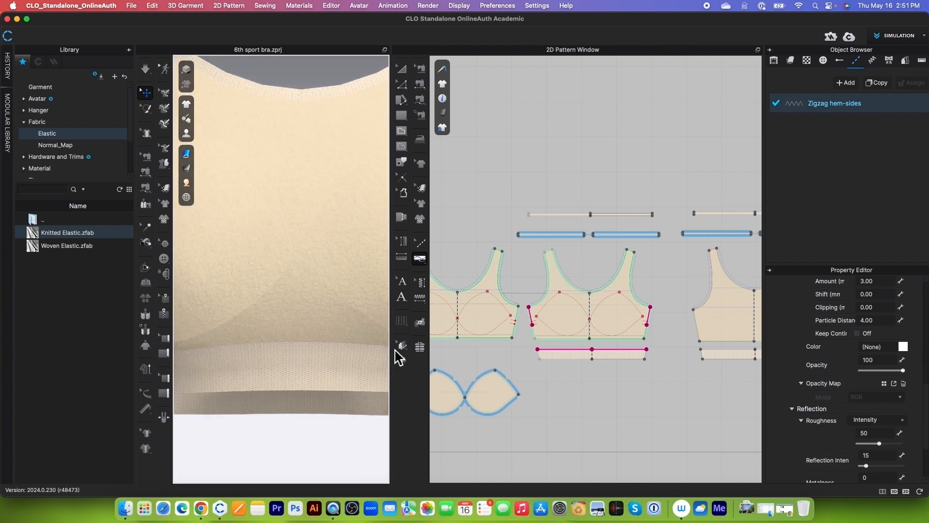
left_click_drag(396, 354, 405, 349)
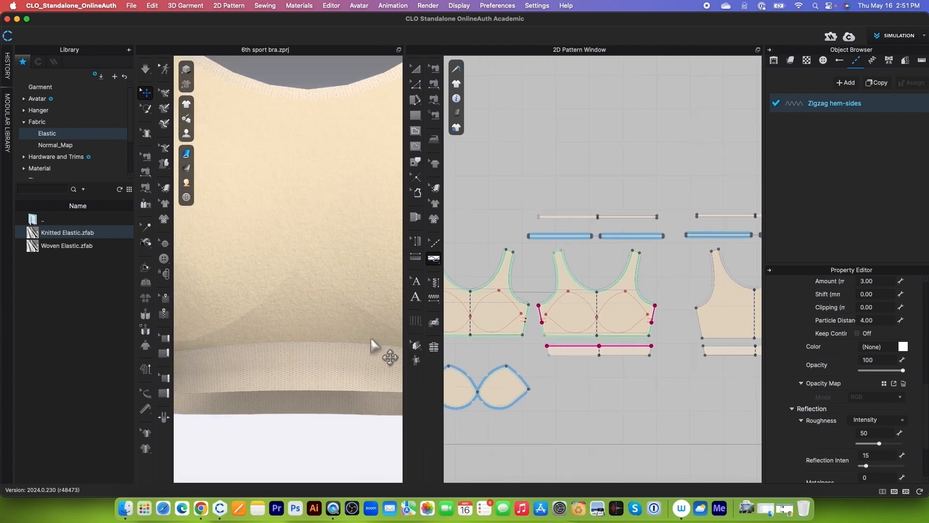
scroll(339, 334, "down", 2)
scroll(336, 331, "up", 2)
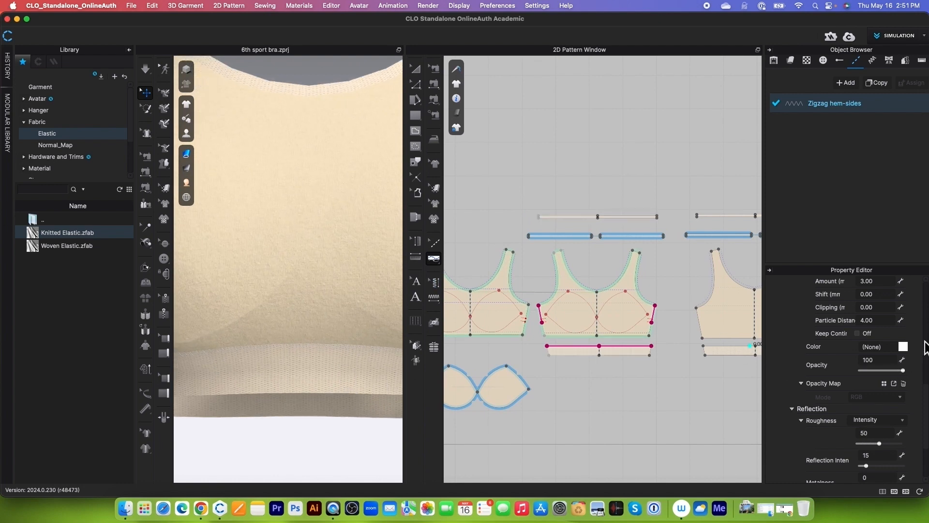
left_click(903, 346)
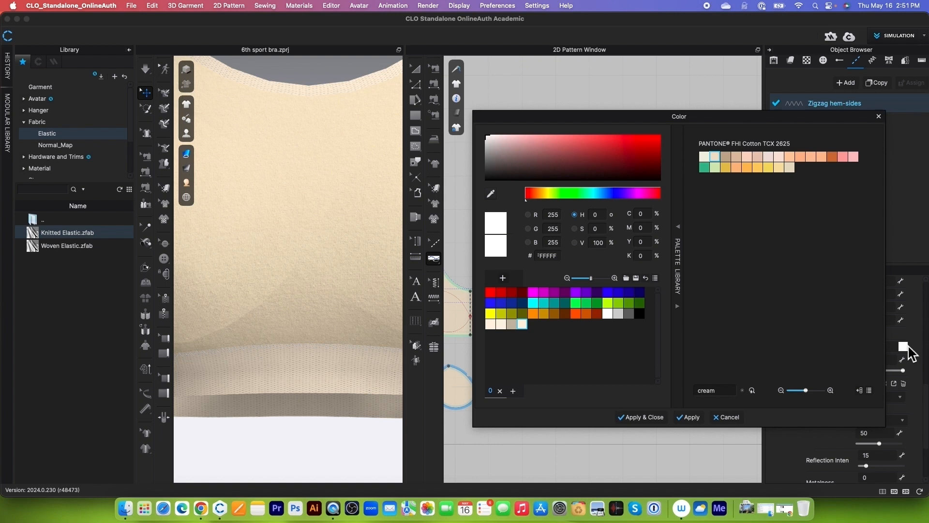
left_click(490, 194)
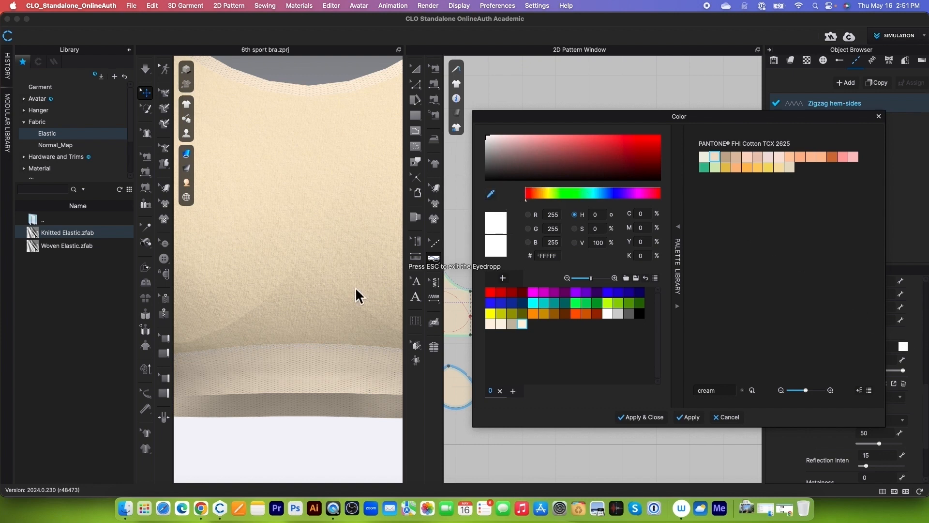
left_click(329, 325)
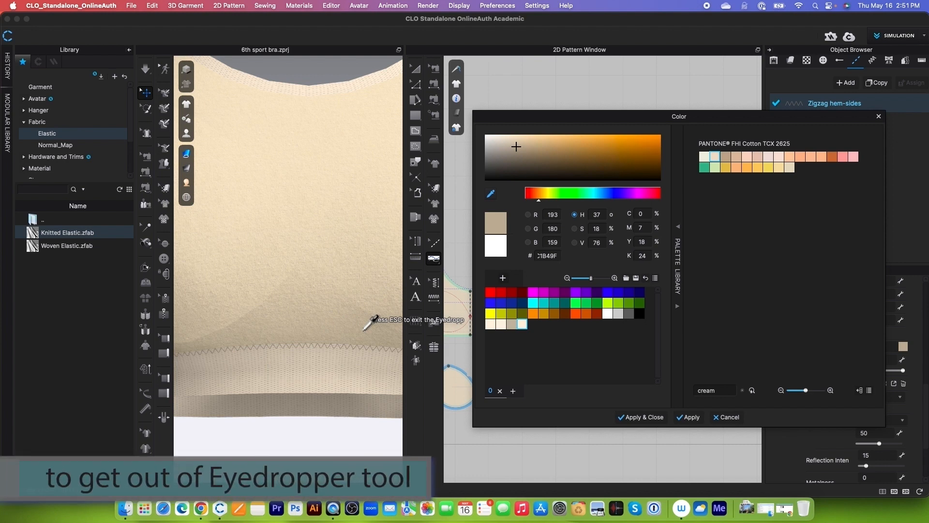
key("Escape")
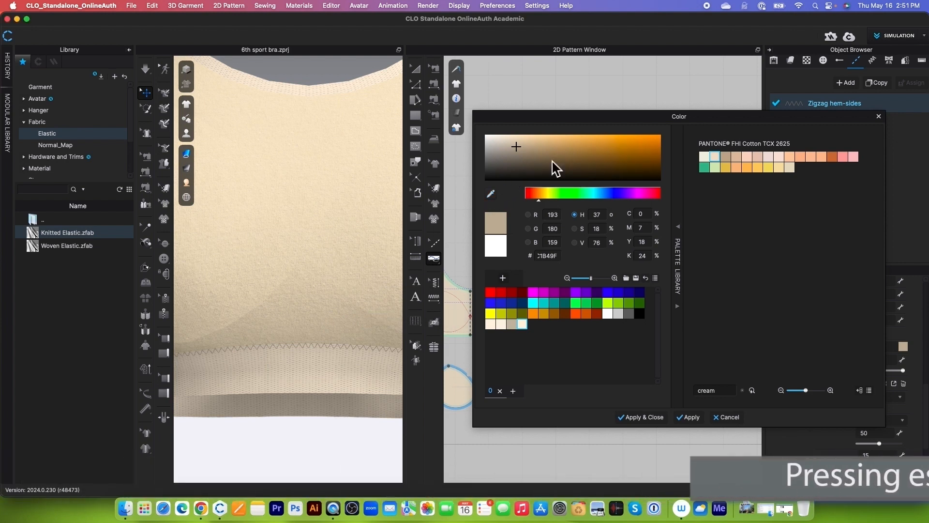
left_click(505, 281)
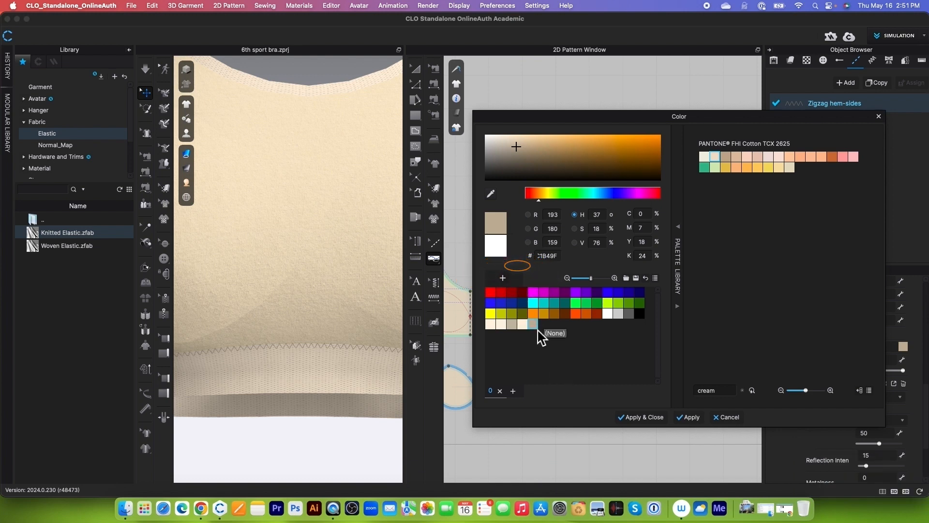
left_click(639, 418)
- Duplicate the Zigzag hem-sides topstitch and rename the copy as Overlock under front-back
scroll(304, 328, "down", 2)
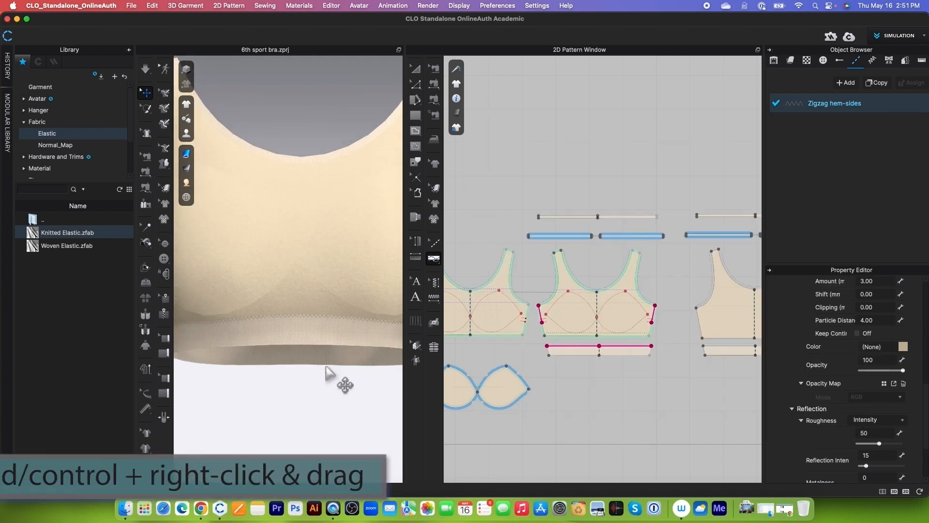
right_click_drag(332, 380, 346, 264)
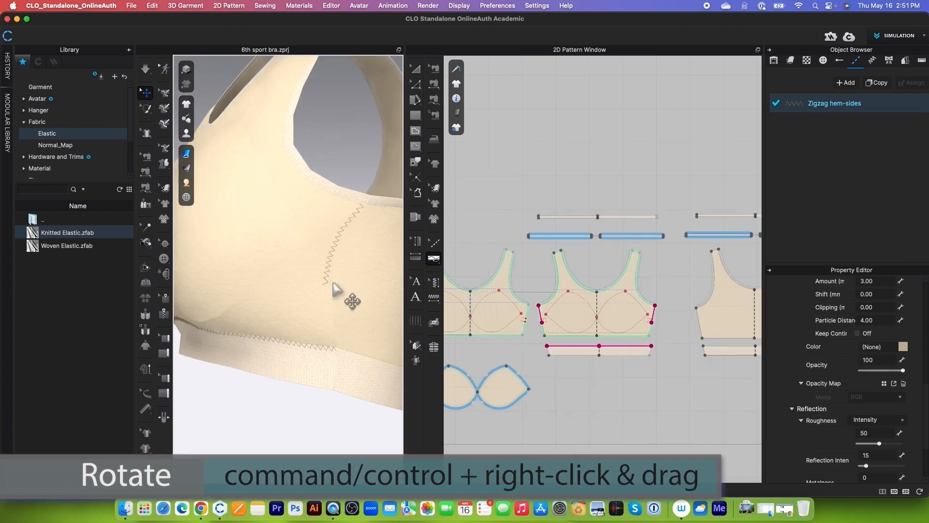
right_click_drag(292, 363, 318, 379)
scroll(323, 329, "down", 3)
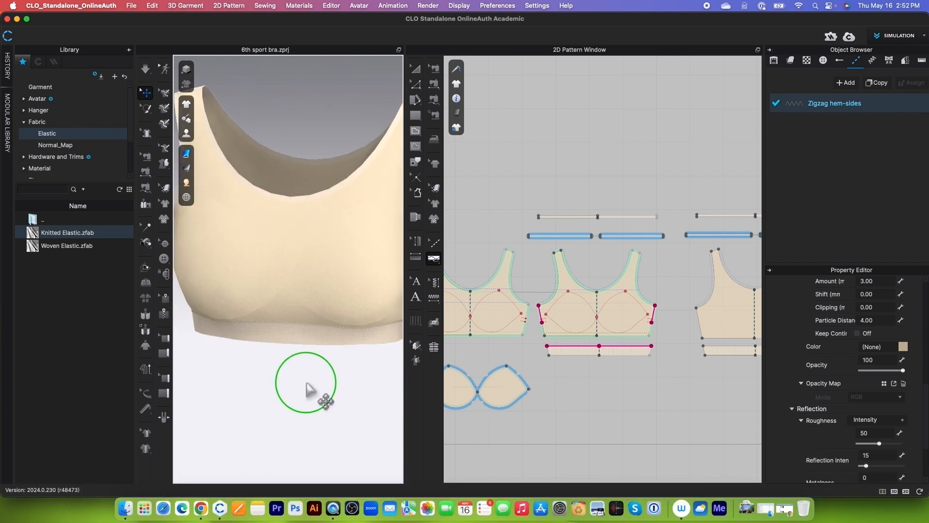
scroll(327, 394, "down", 5)
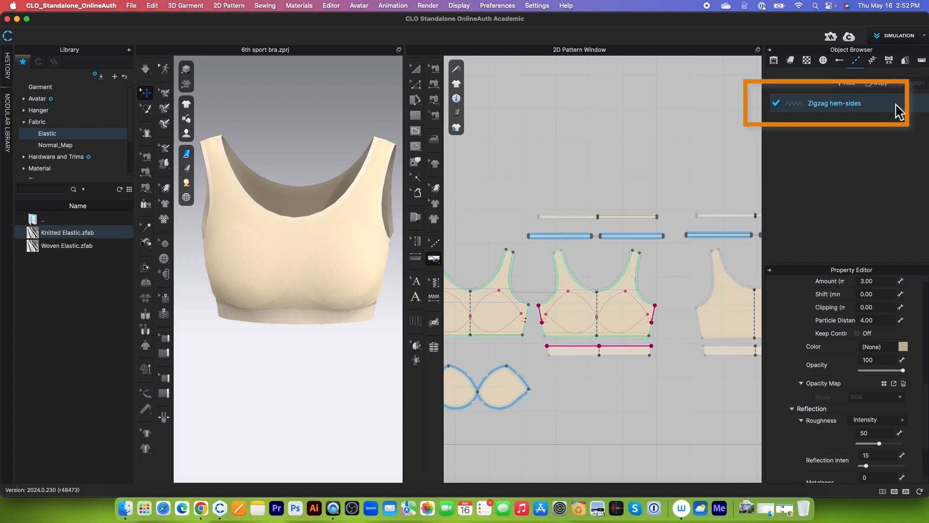
left_click(877, 83)
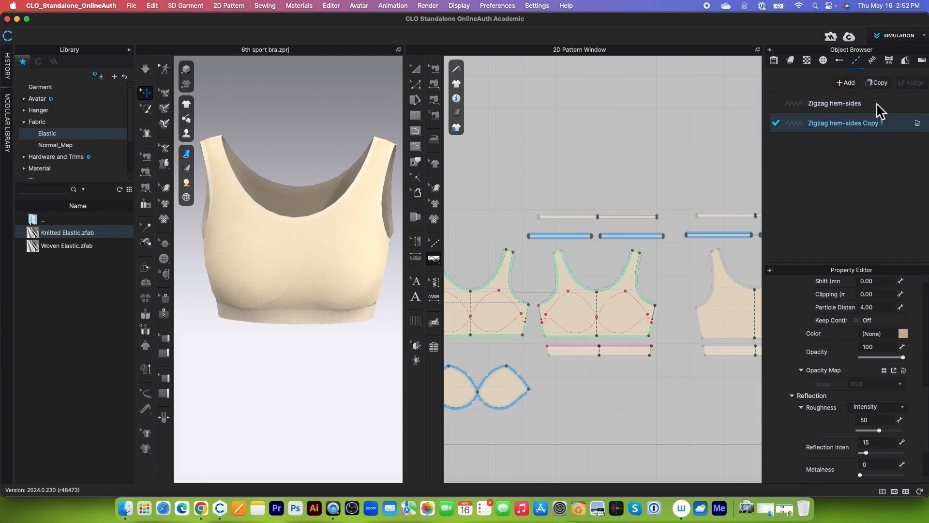
double_click(869, 126)
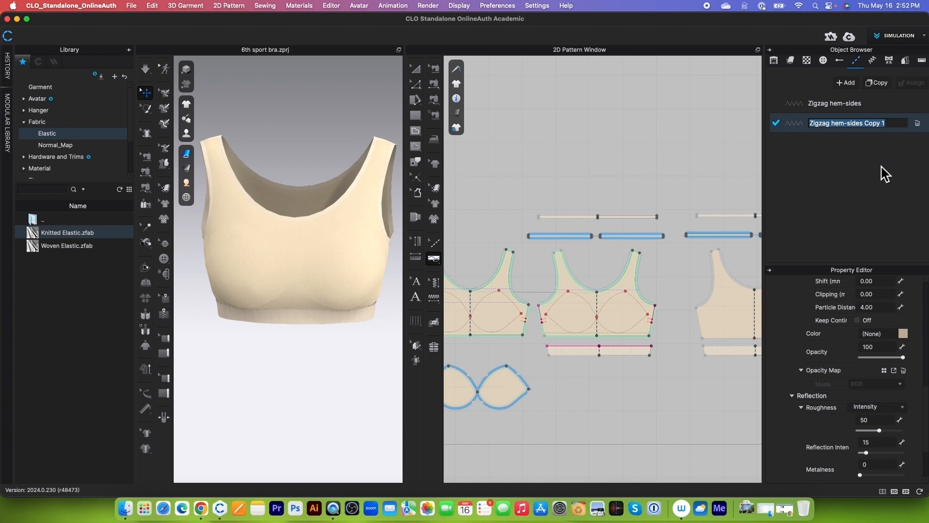
type("Overlock under front-back")
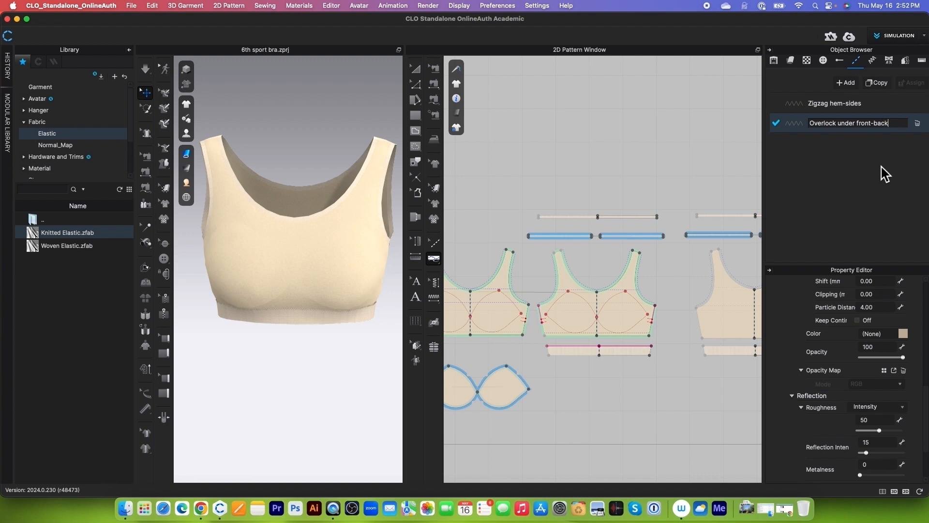
key("Return")
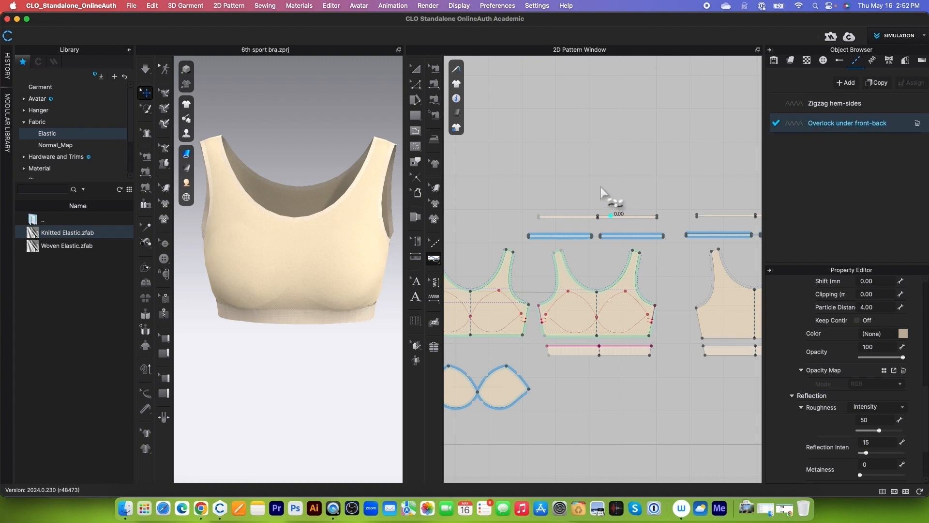
- Add free topstitches to the under front bodice from hem corner up the side and armhole to the shoulder, and from shoulder to centre-front neckline
scroll(601, 188, "down", 5)
scroll(570, 208, "up", 3)
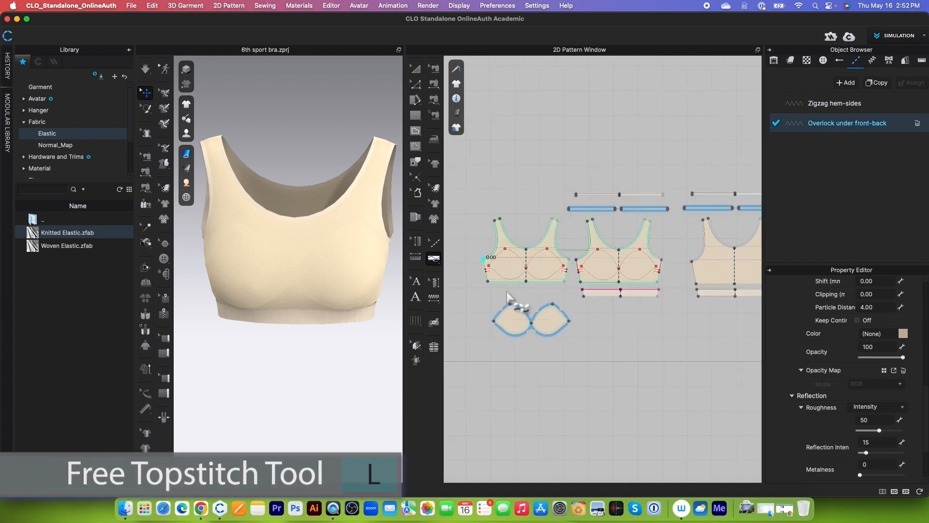
scroll(518, 303, "down", 5)
scroll(506, 293, "up", 6)
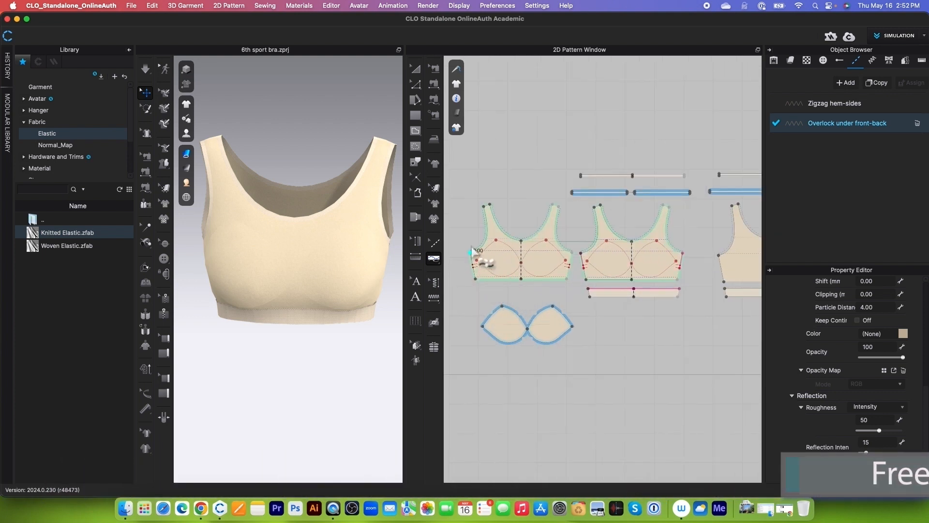
scroll(504, 290, "down", 2)
scroll(484, 290, "up", 4)
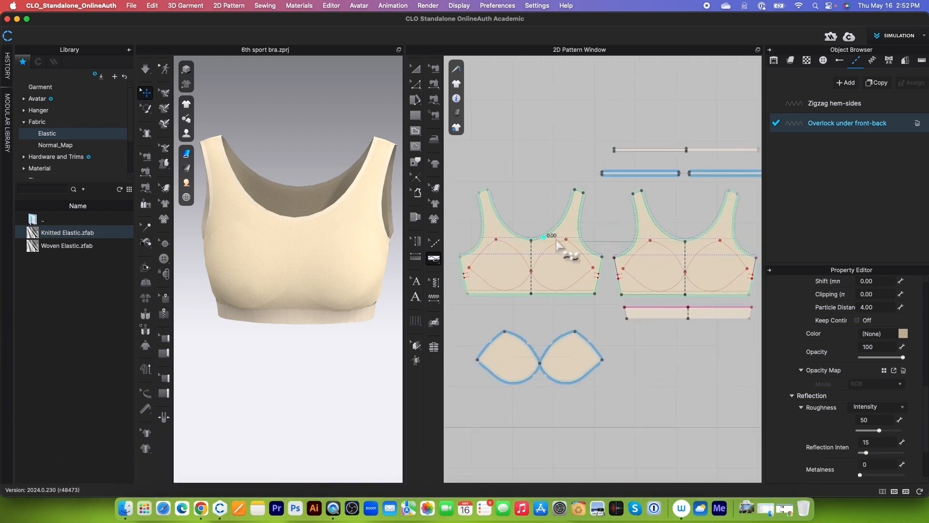
left_click(469, 292)
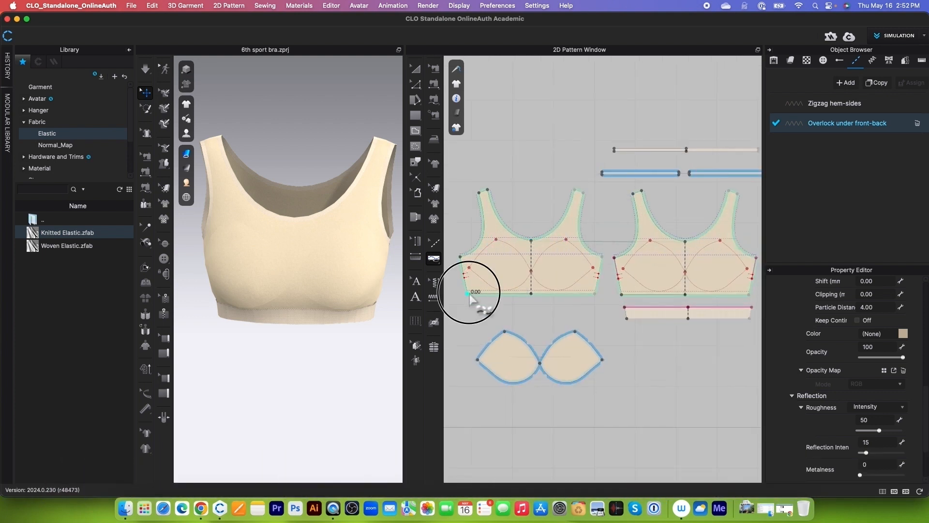
left_click(484, 192)
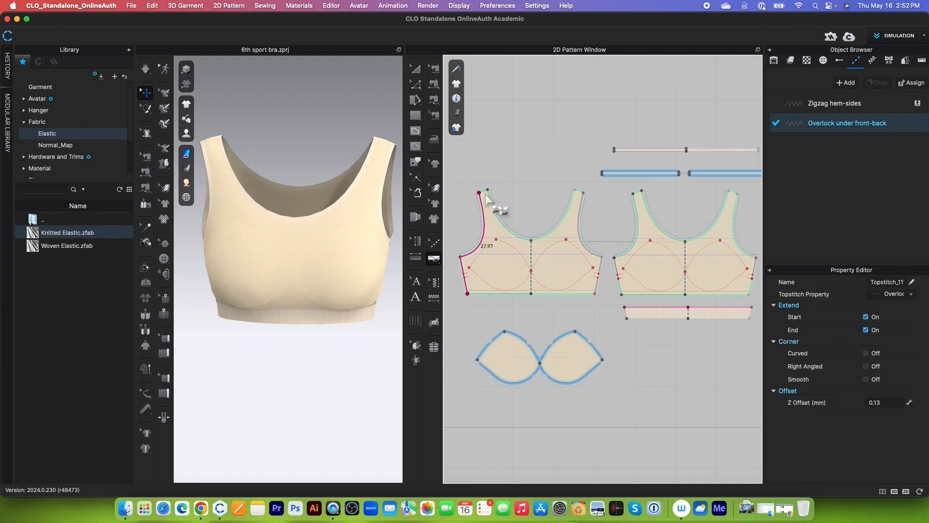
left_click(530, 240)
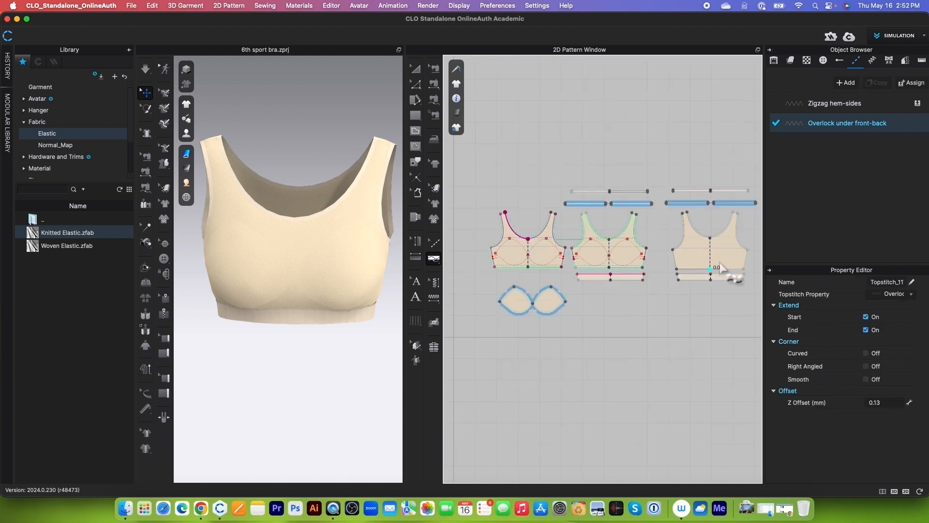
- Add free topstitches to the back bodice along the armhole from underarm to shoulder and along the neckline to centre back
scroll(678, 242, "down", 3)
scroll(734, 249, "up", 1)
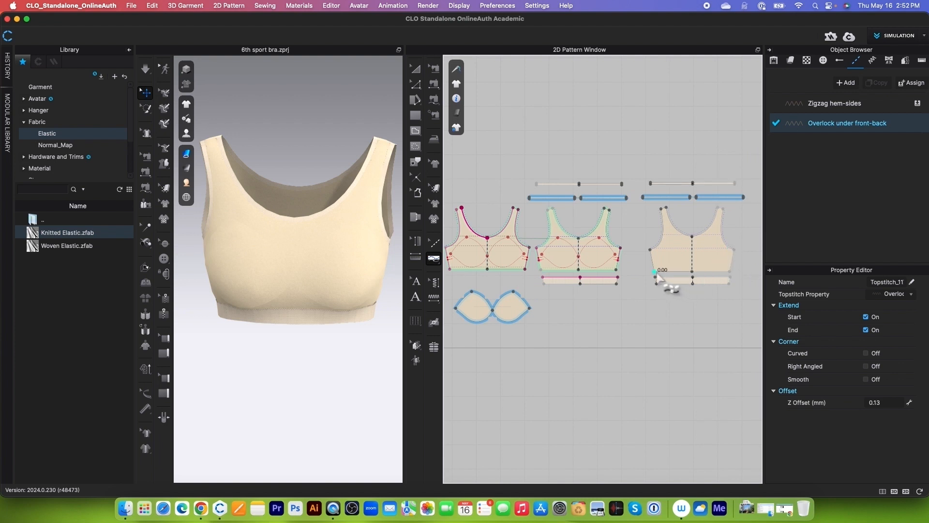
left_click(650, 251)
left_click(662, 208)
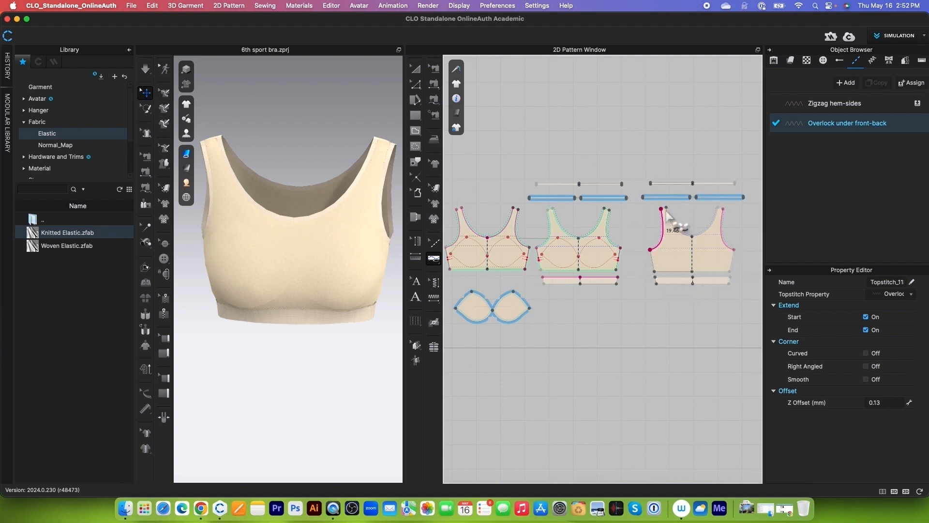
left_click(692, 237)
- Set the Overlock under front-back topstitch's Shape to Overlock
scroll(701, 203, "up", 2)
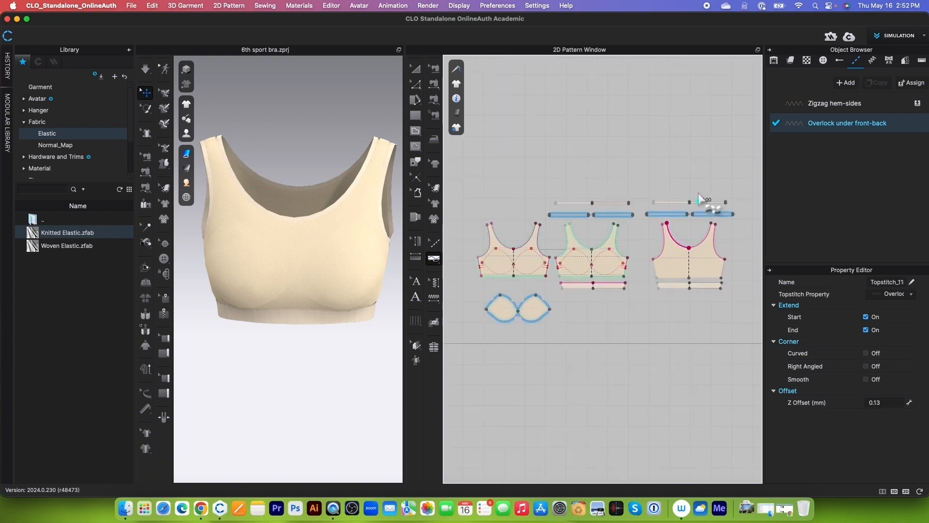
scroll(342, 293, "down", 2)
scroll(342, 294, "up", 1)
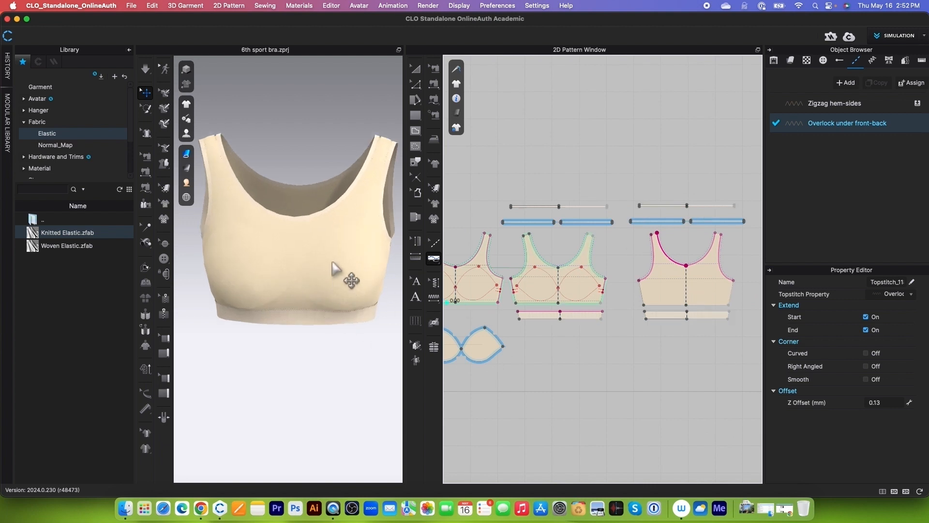
scroll(340, 251, "up", 4)
middle_click_drag(310, 176, 309, 243)
scroll(317, 255, "up", 2)
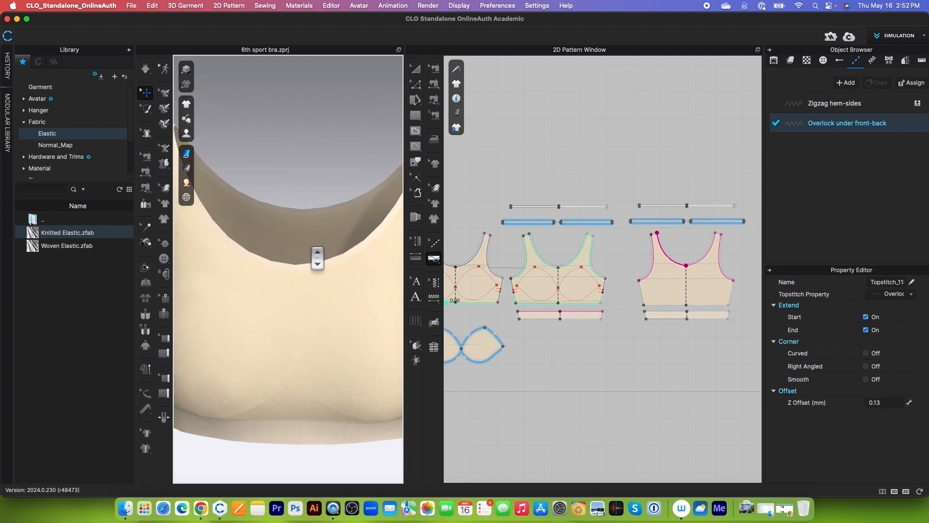
left_click(919, 130)
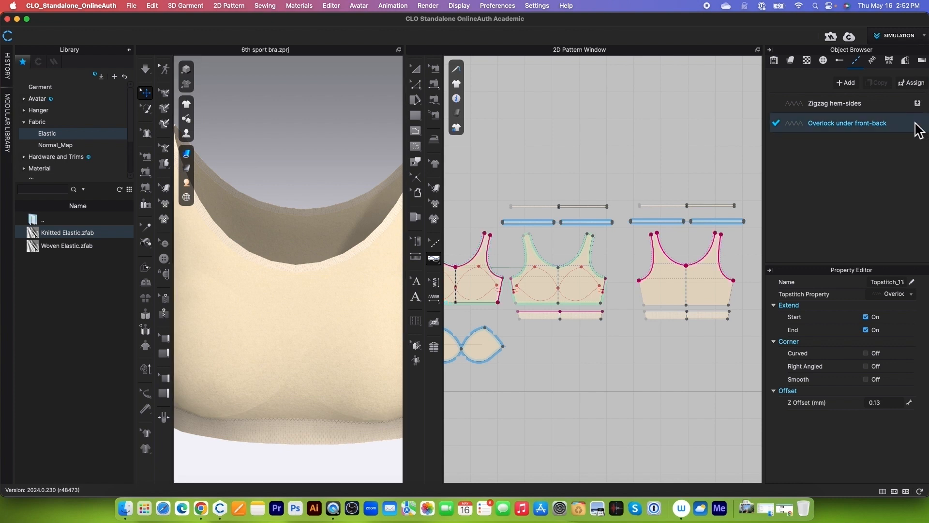
scroll(864, 366, "up", 5)
scroll(861, 365, "up", 3)
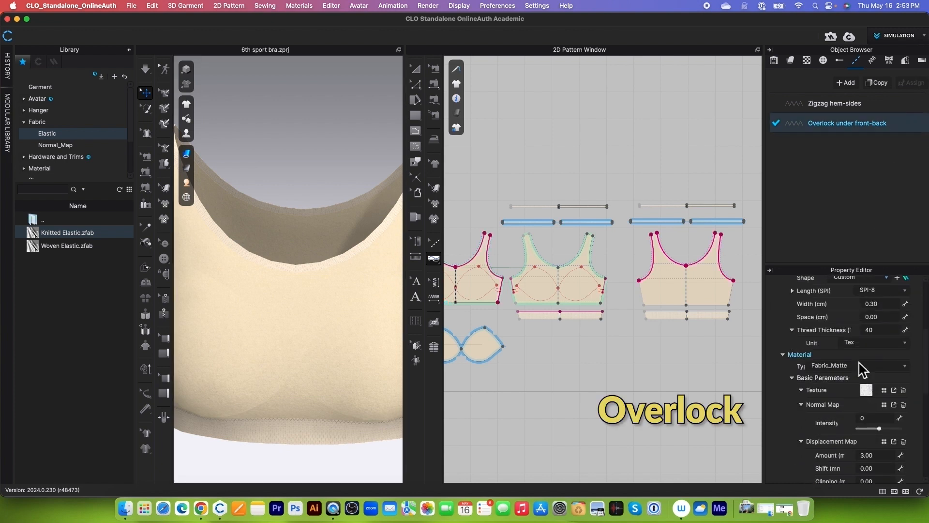
left_click(887, 366)
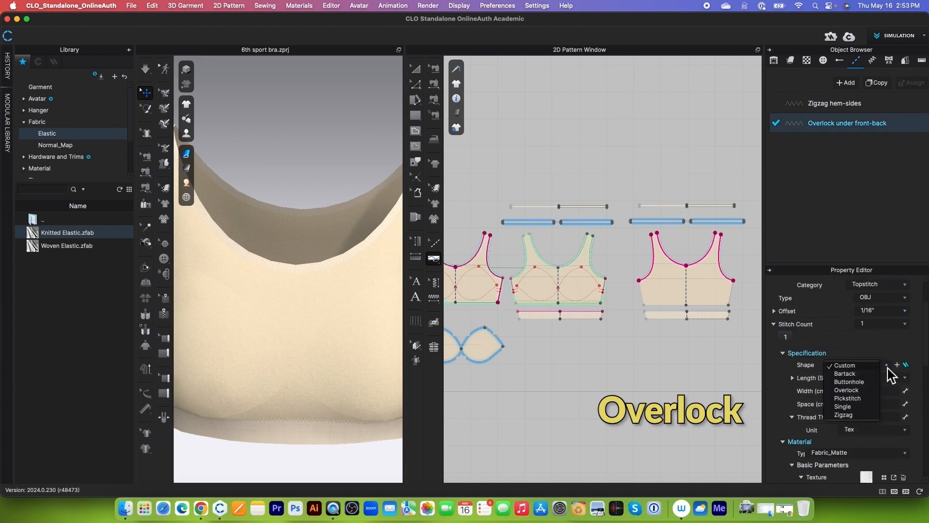
left_click(849, 381)
- Set the Overlock under front-back topstitch's Offset to 1/32" and its Width to 0.2 cm
scroll(847, 372, "up", 2)
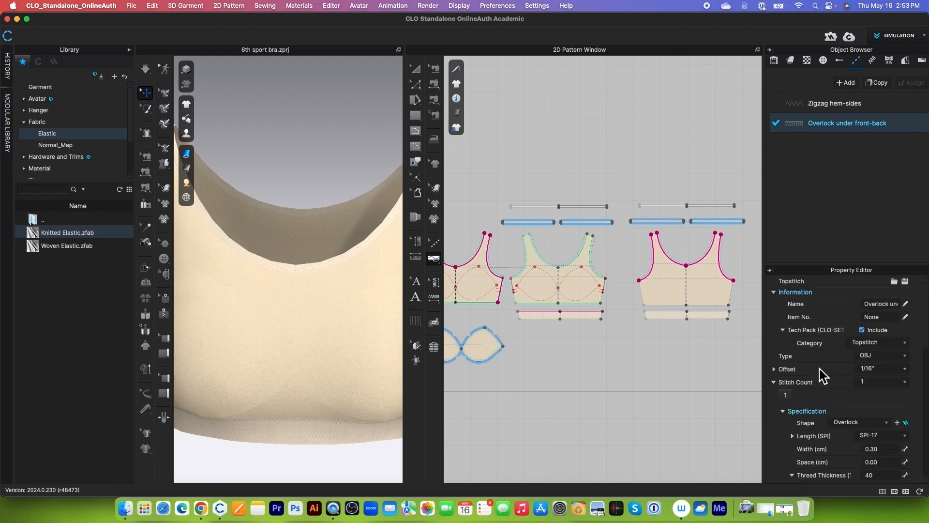
left_click(905, 369)
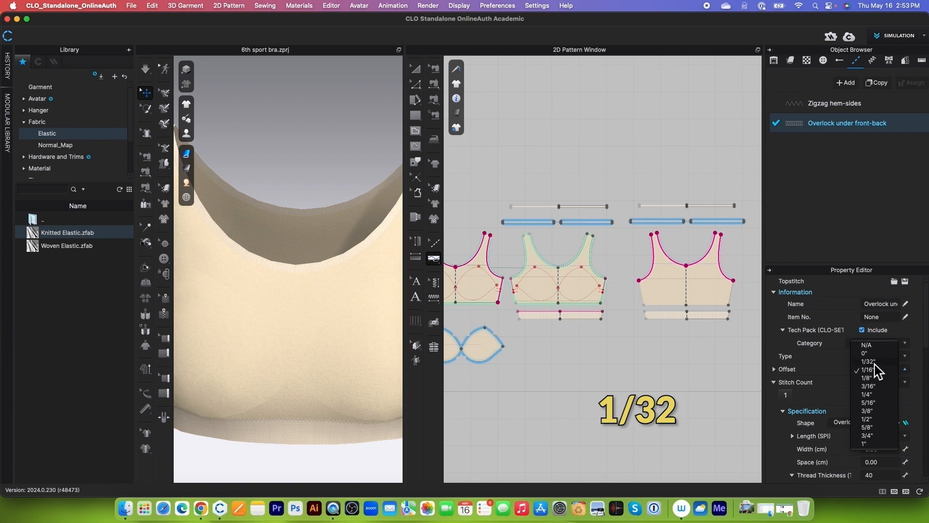
left_click(869, 362)
scroll(859, 396, "down", 3)
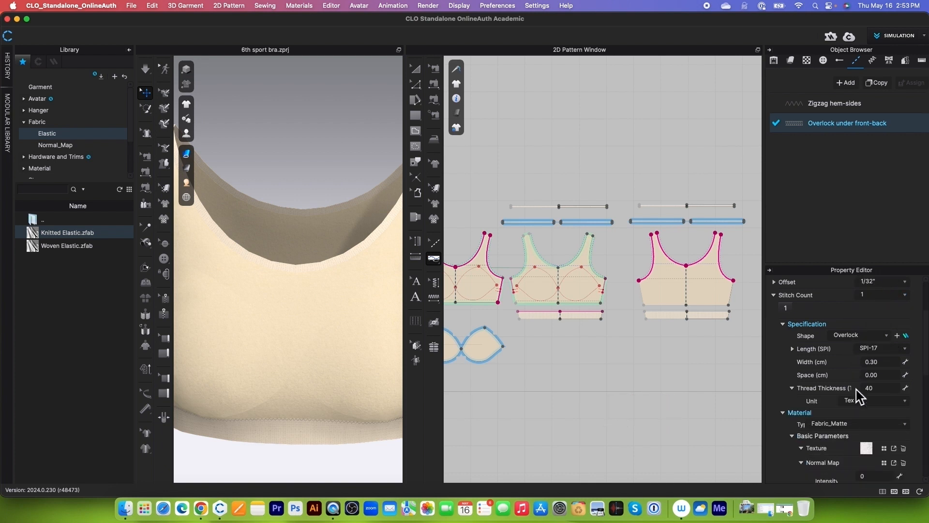
left_click(888, 367)
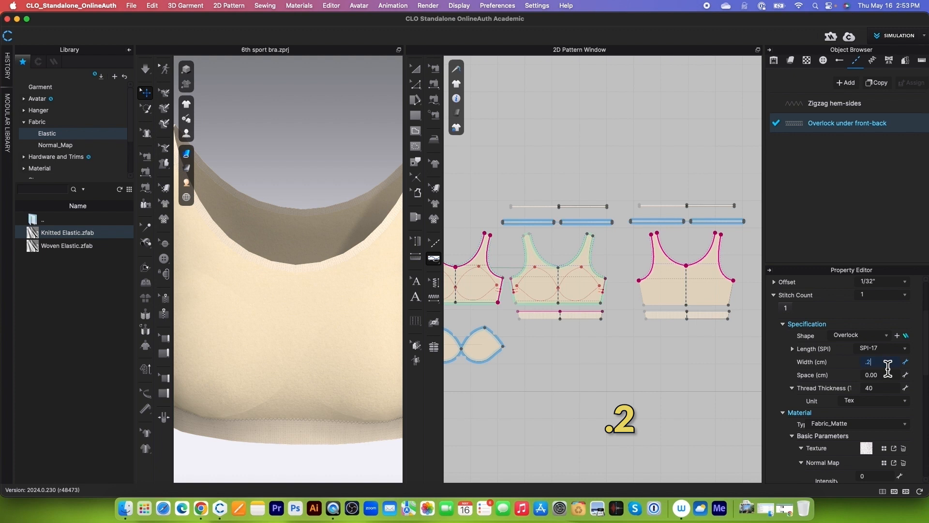
type(".2")
key("Return")
- Set the Overlock under front-back topstitch's Face to Back
scroll(890, 415, "down", 10)
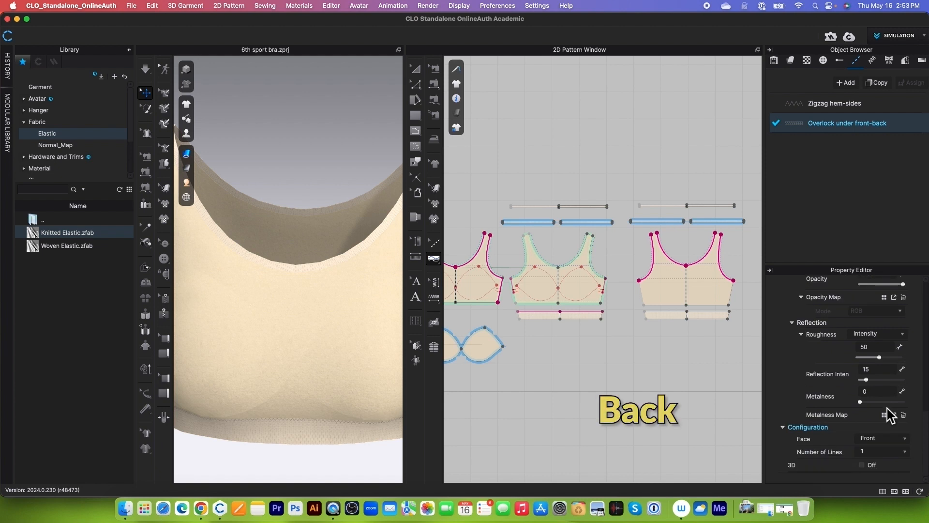
left_click(905, 439)
left_click(896, 448)
- Apply the saved beige colour #C1B49F to the Overlock under front-back topstitch and check it at the neckline
scroll(871, 380, "down", 6)
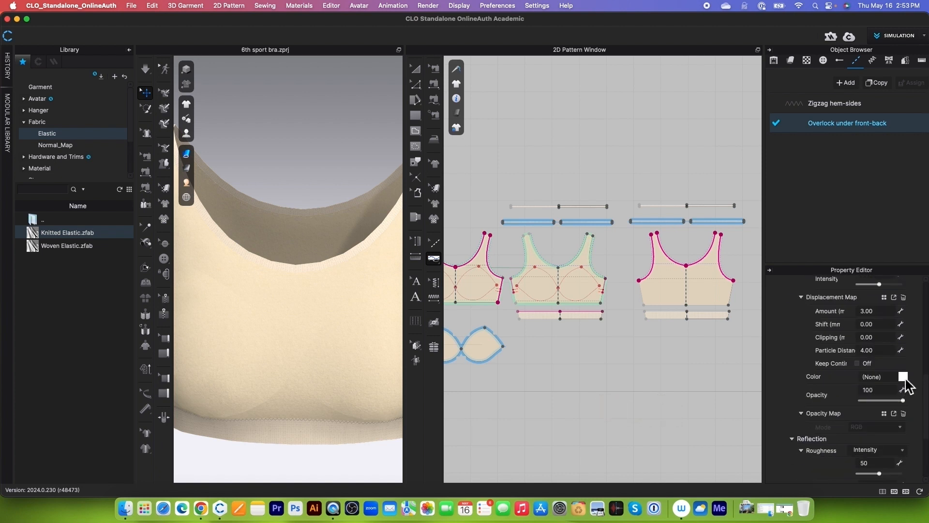
left_click(903, 376)
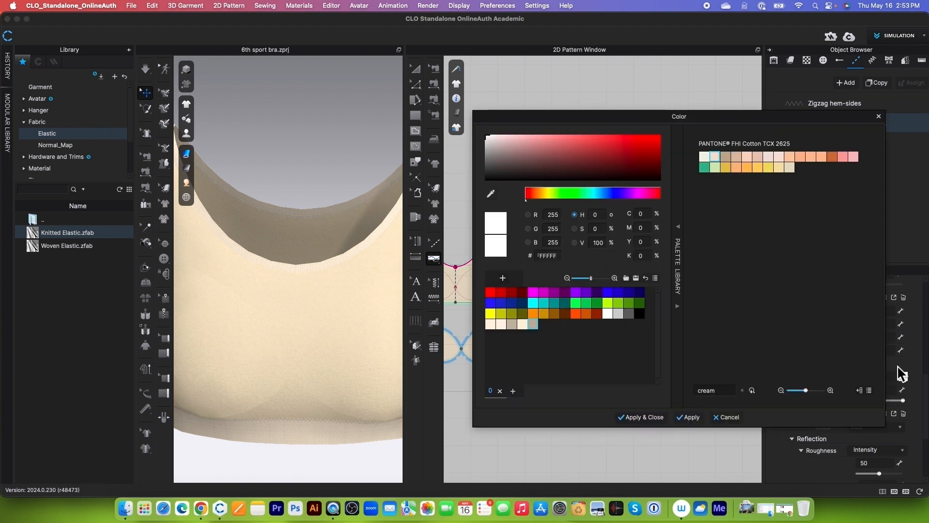
left_click(533, 324)
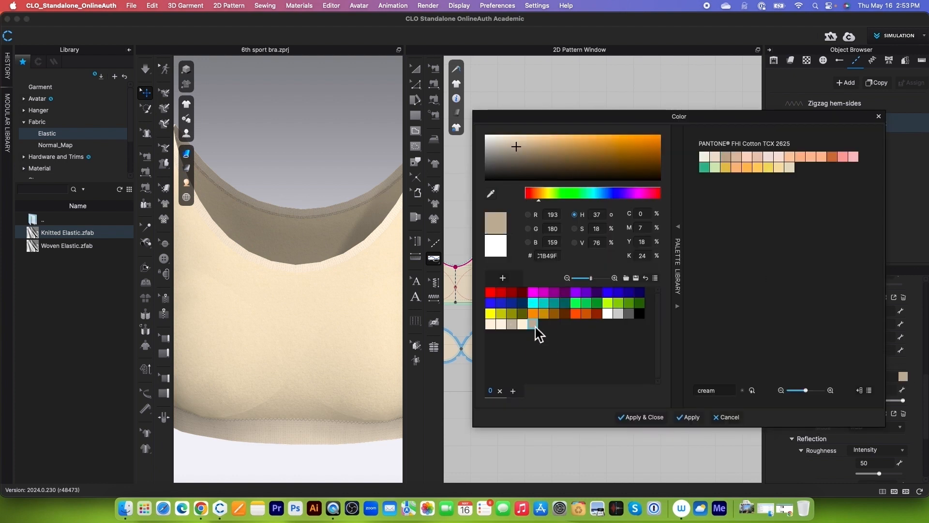
scroll(301, 227, "up", 3)
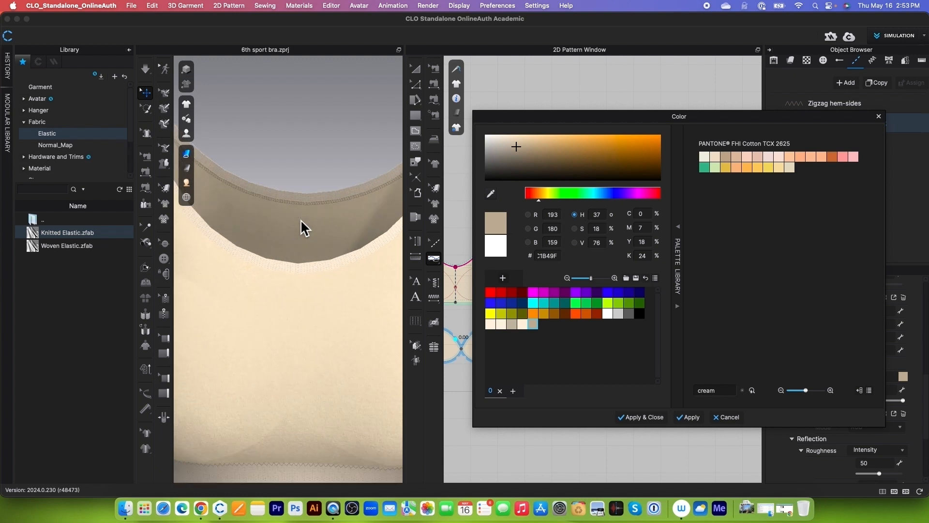
right_click_drag(303, 220, 306, 217)
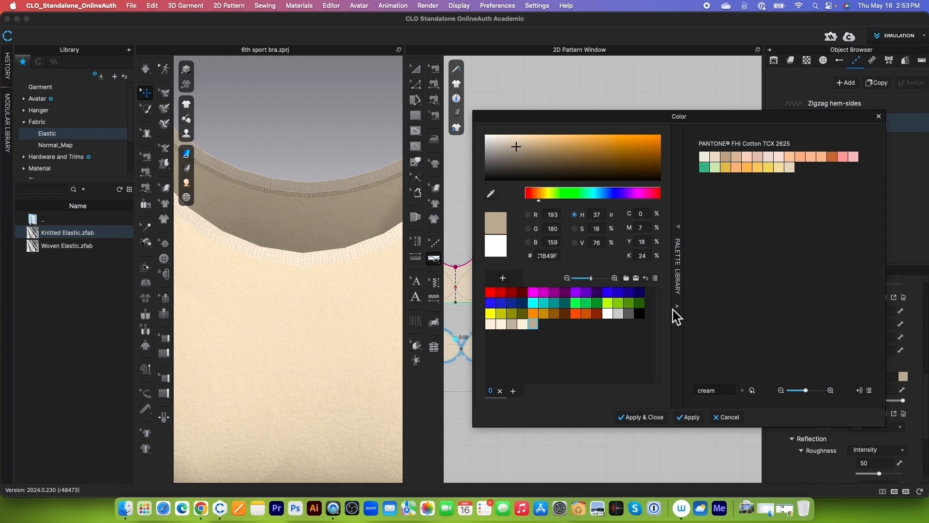
left_click(642, 417)
scroll(235, 287, "down", 5)
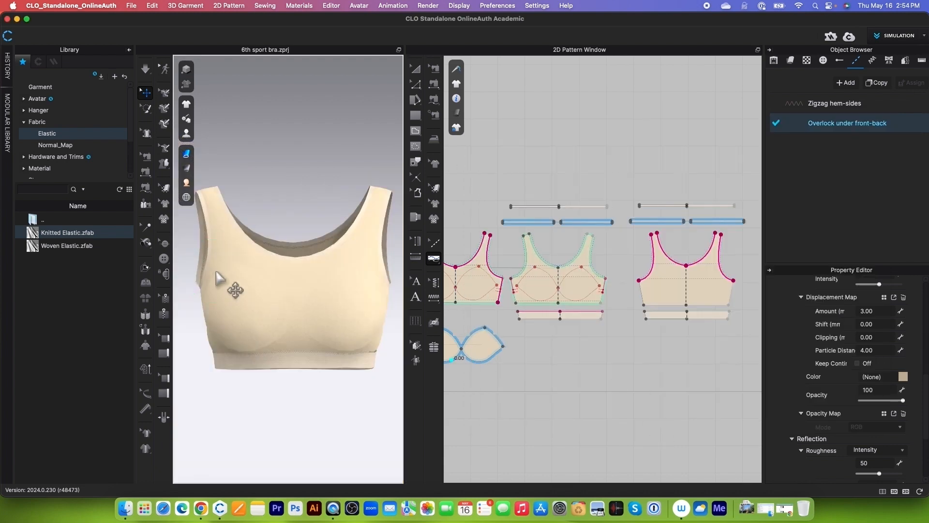
scroll(303, 275, "up", 2)
scroll(303, 276, "up", 3)
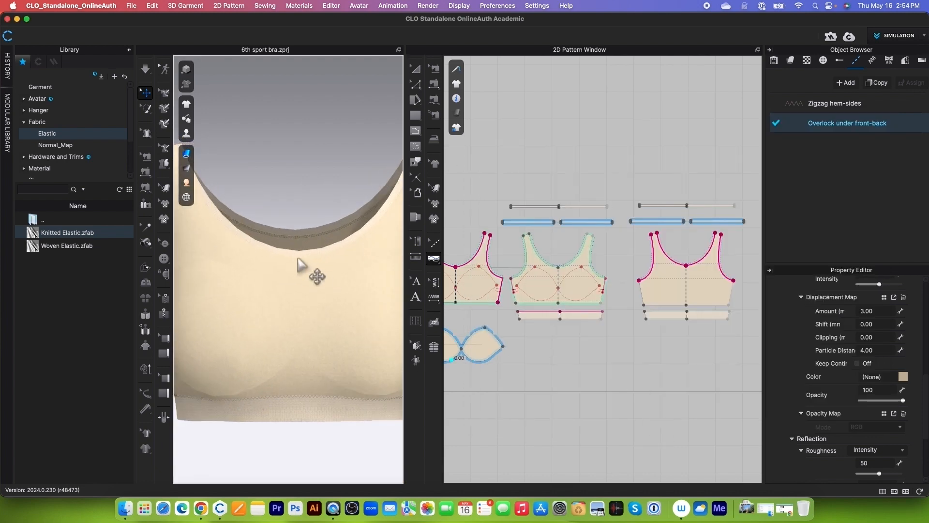
- Duplicate the Overlock under front-back topstitch and rename the copy as Overlock top front-back
scroll(650, 213, "down", 3)
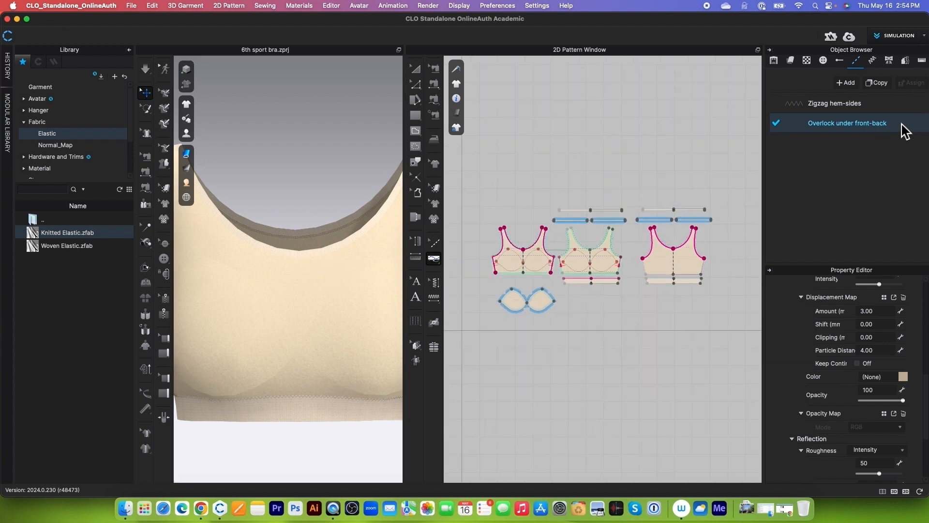
left_click(880, 84)
double_click(851, 144)
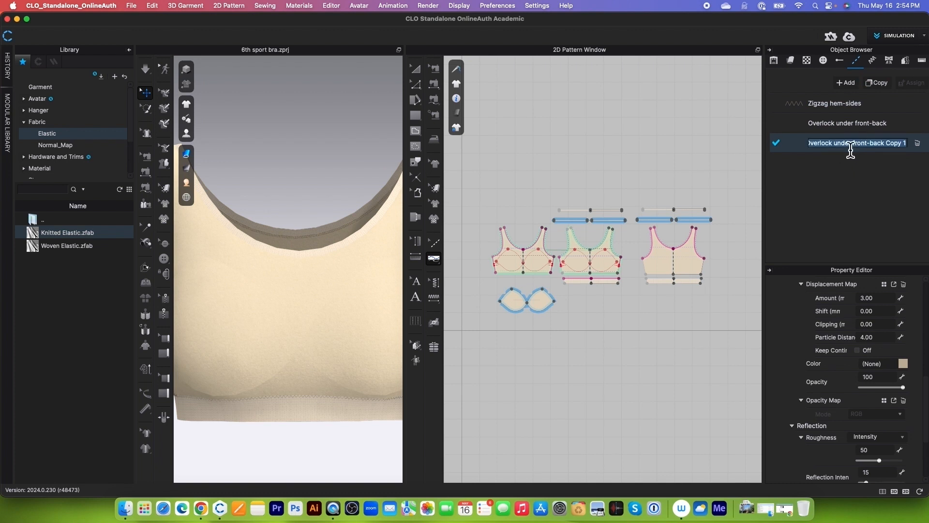
left_click_drag(856, 145, 837, 146)
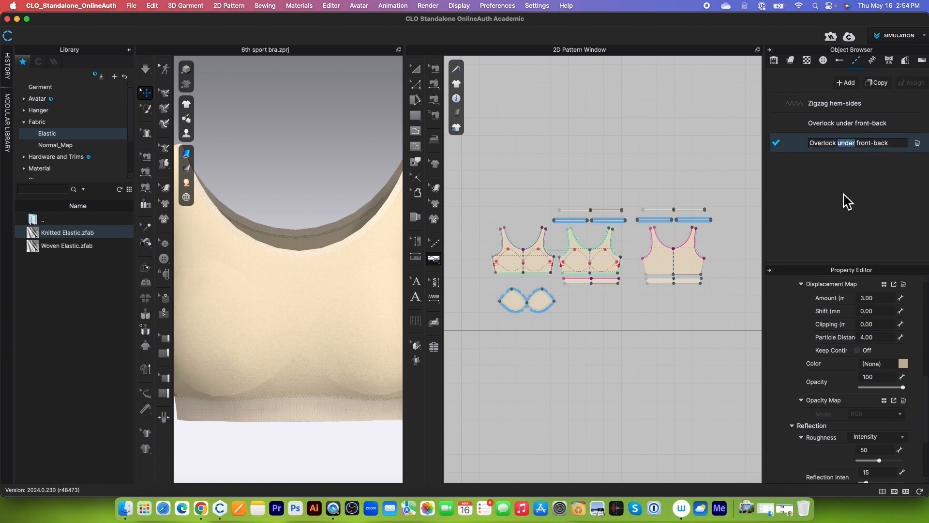
key("Return")
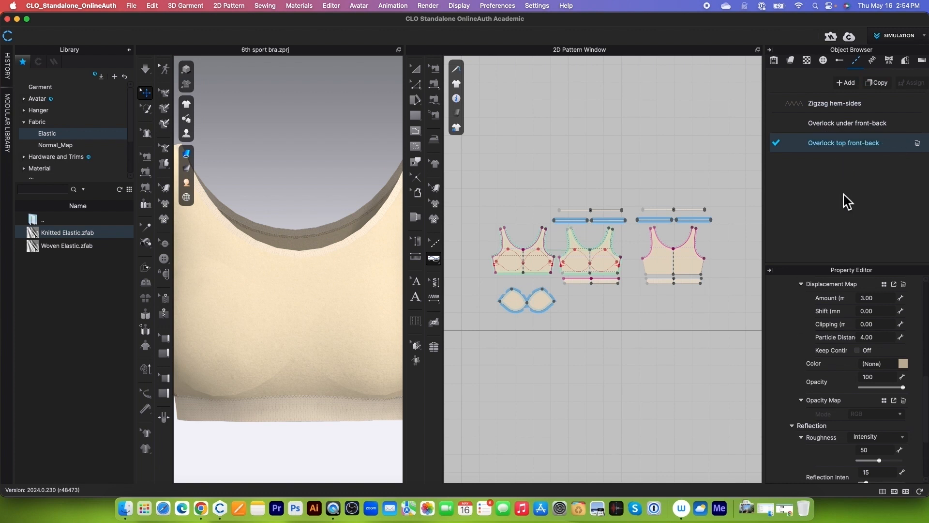
- Add free topstitches to the top front bodice along the armhole from underarm to shoulder and along the neckline to centre front
scroll(535, 304, "up", 2)
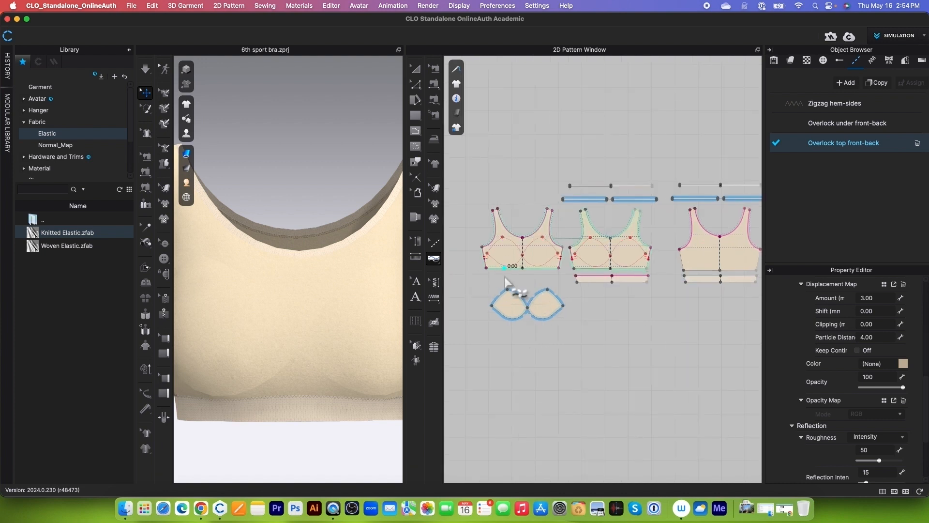
scroll(480, 280, "down", 1)
scroll(479, 280, "up", 2)
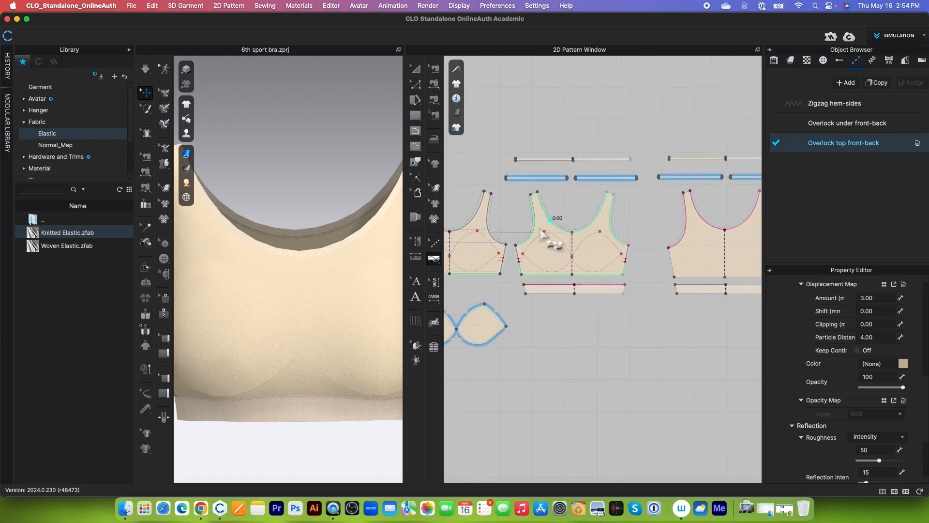
left_click(534, 199)
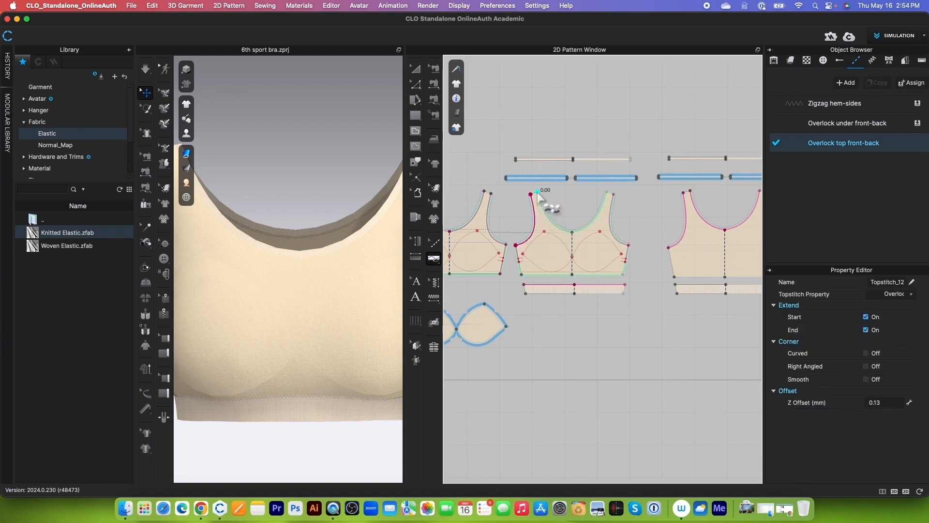
left_click(569, 236)
scroll(569, 236, "down", 1)
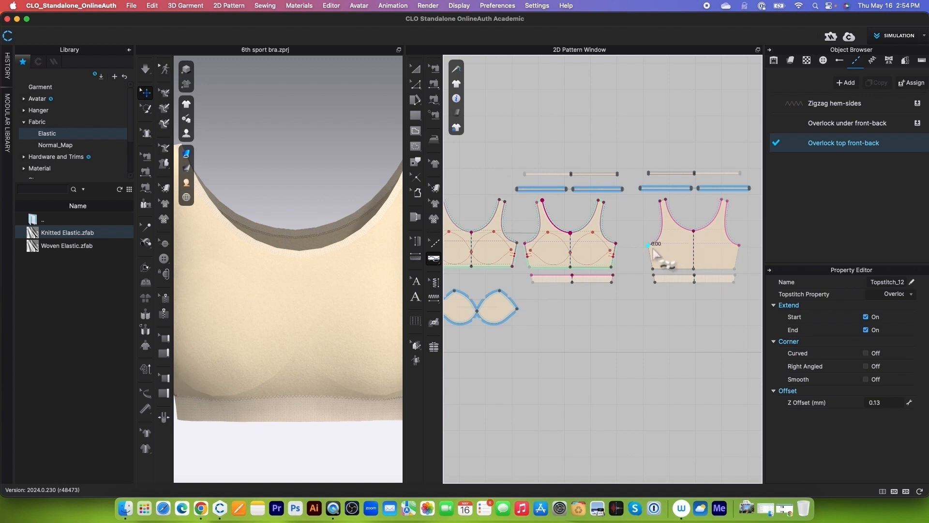
- Add free topstitches to the back bodice from underarm to shoulder and from shoulder to centre-back neckline, using Overlock top front-back
left_click(661, 201)
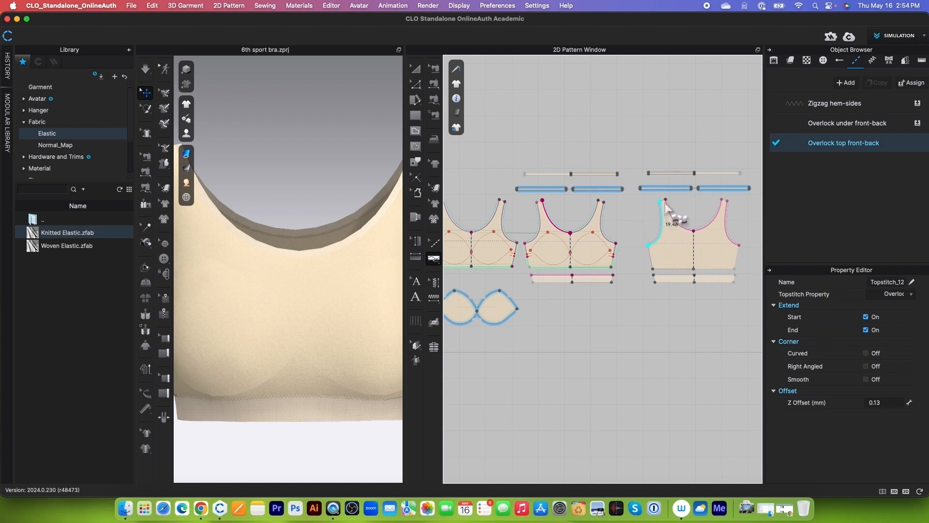
left_click(665, 200)
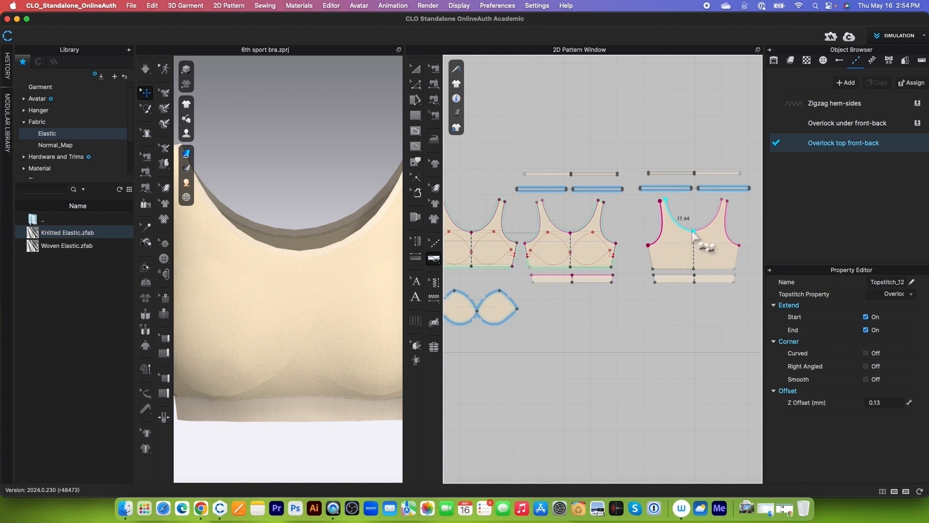
scroll(692, 232, "down", 3)
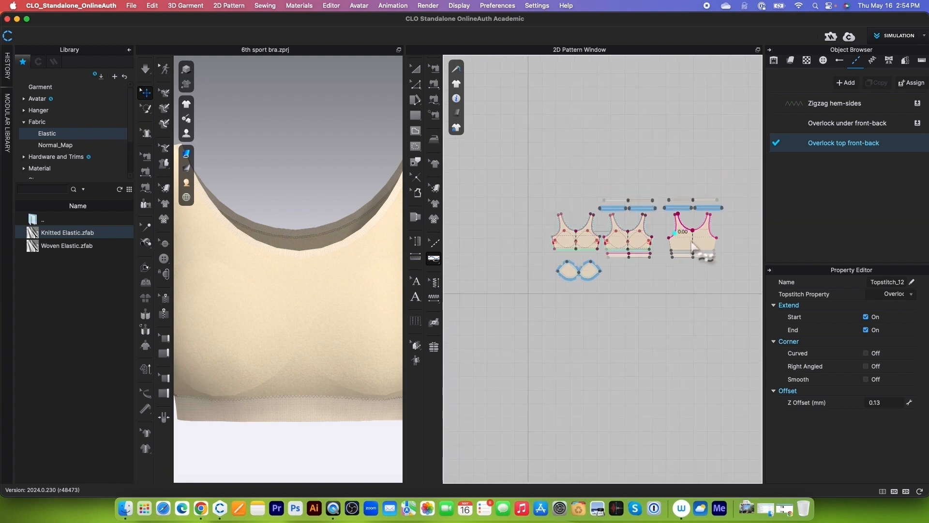
- Set the Overlock top front-back topstitch's Face to Front
left_click(892, 150)
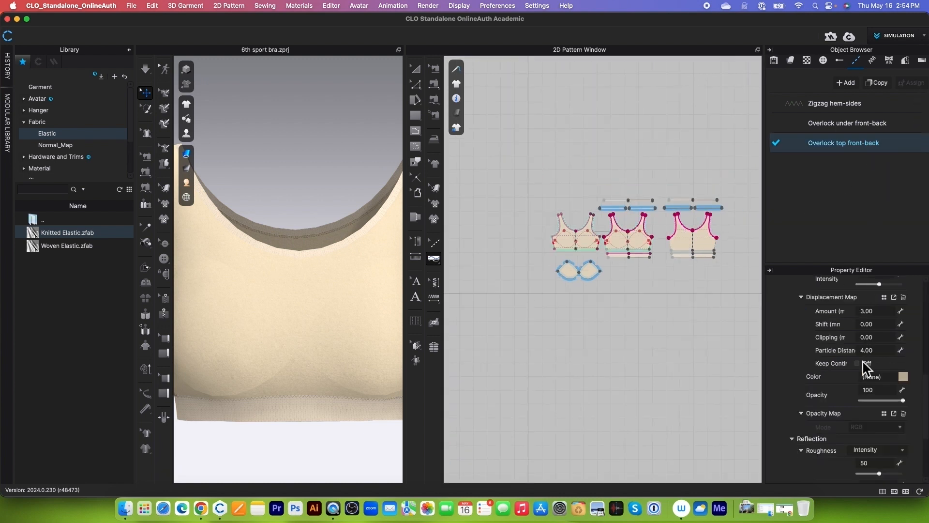
scroll(852, 392, "down", 4)
left_click(904, 439)
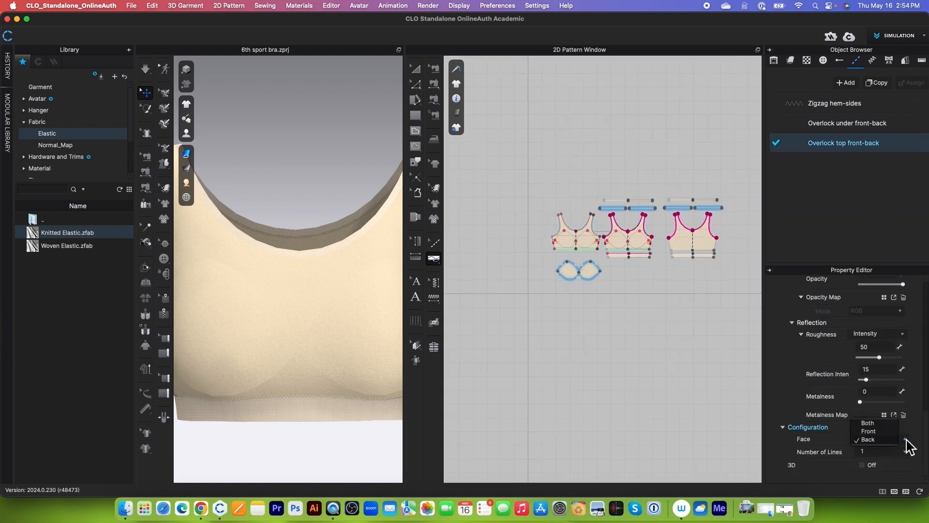
left_click(869, 431)
- Examine the overlock topstitching around the 3D bra and the lower end of the zigzag stitch on the side seam
scroll(261, 276, "down", 3)
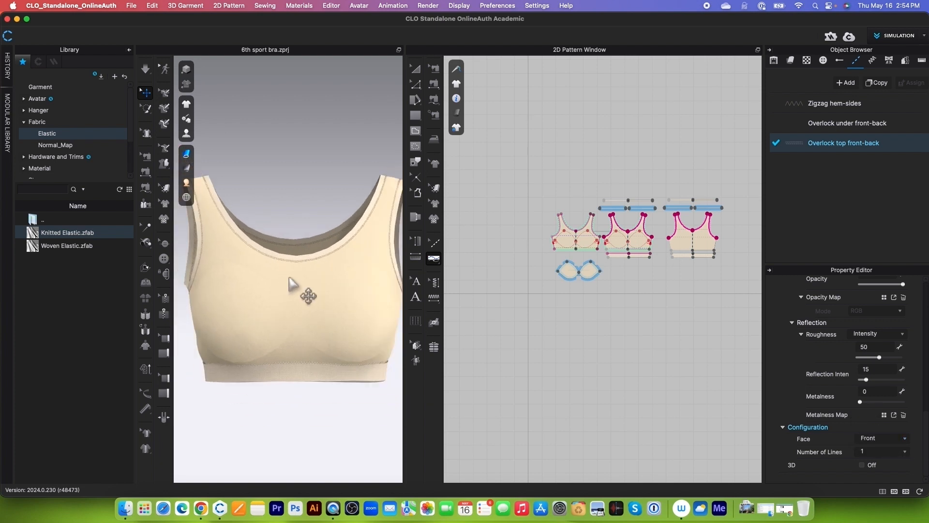
right_click_drag(307, 280, 204, 263)
right_click_drag(338, 273, 301, 265)
scroll(323, 300, "up", 3)
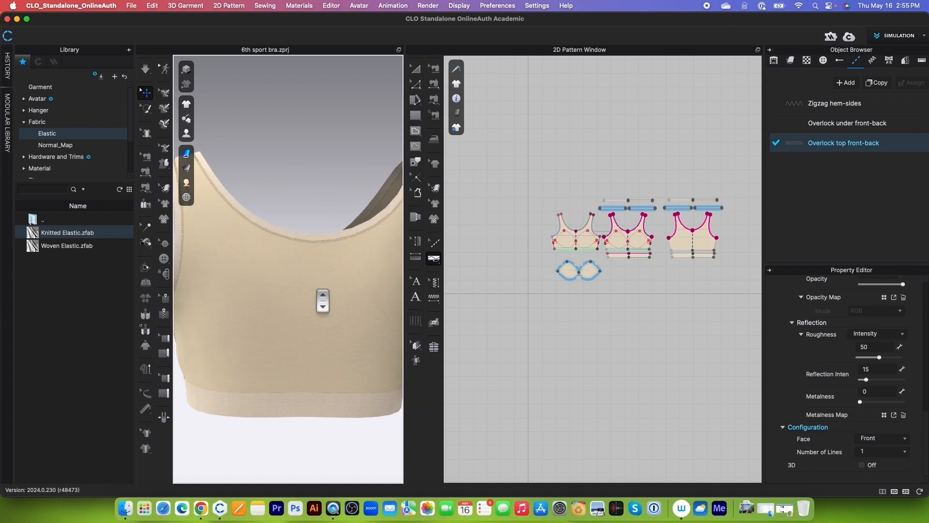
scroll(322, 300, "down", 3)
right_click_drag(332, 357, 284, 350)
scroll(303, 369, "up", 3)
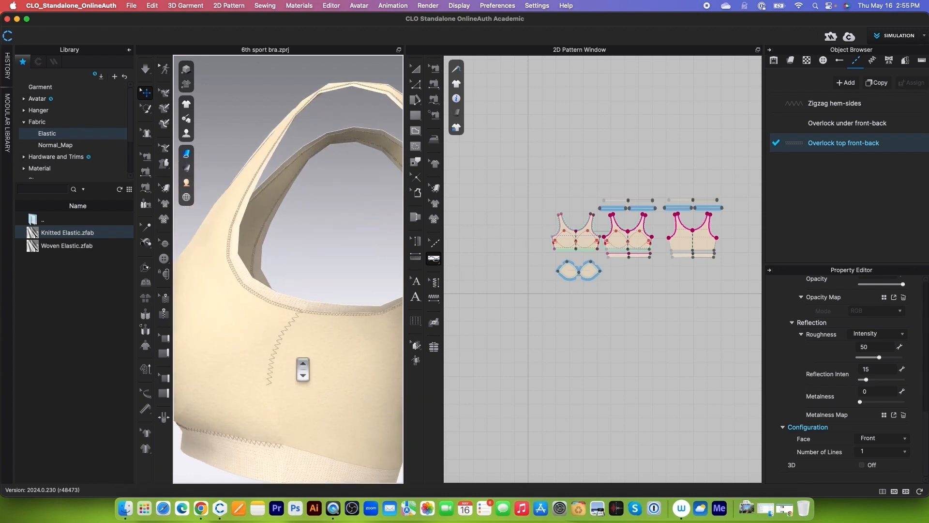
scroll(303, 369, "up", 3)
middle_click_drag(311, 396, 313, 274)
scroll(269, 291, "up", 1)
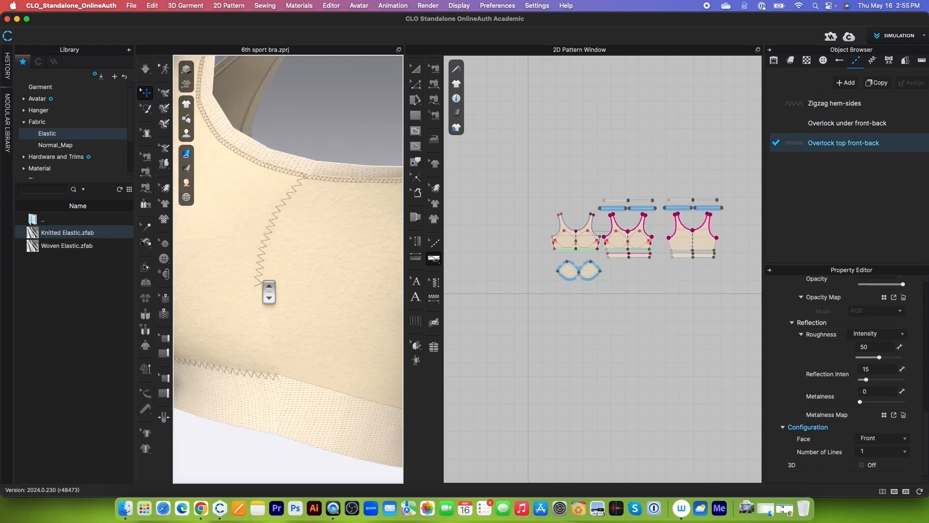
scroll(266, 288, "up", 1)
right_click_drag(265, 285, 271, 286)
scroll(608, 242, "up", 10)
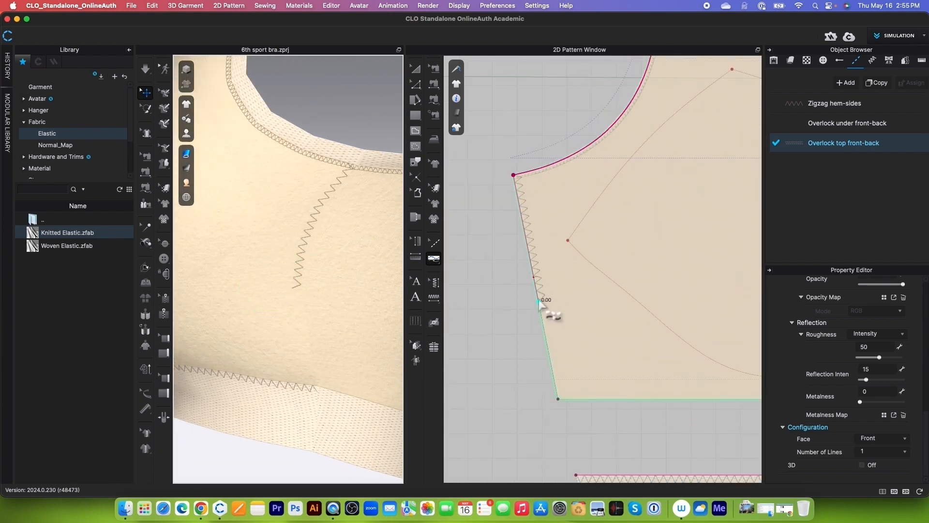
- Duplicate the Zigzag hem-sides topstitch and rename the copy as Bartag sides
left_click(904, 144)
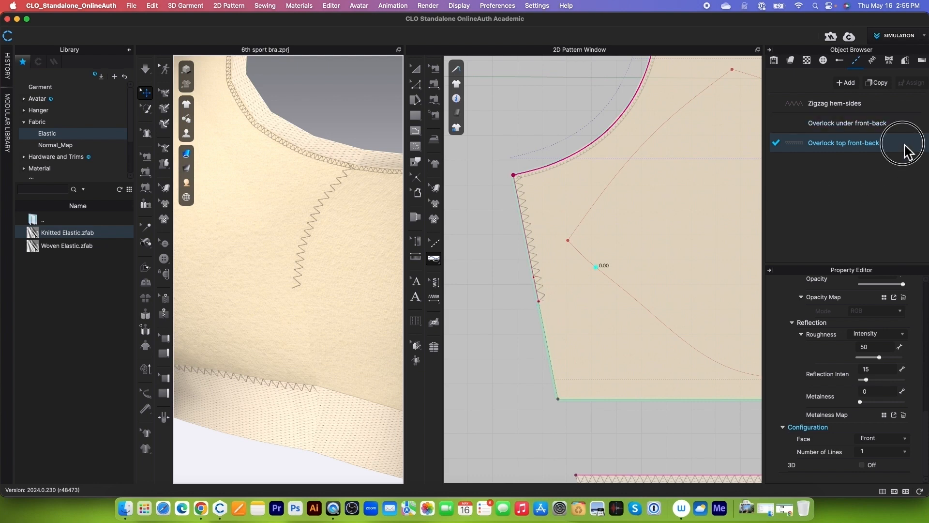
left_click(888, 109)
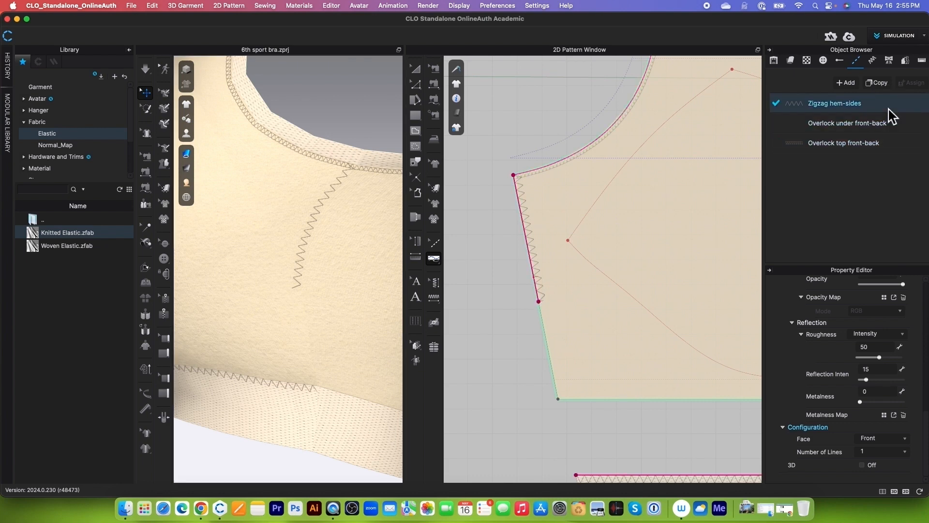
left_click(884, 86)
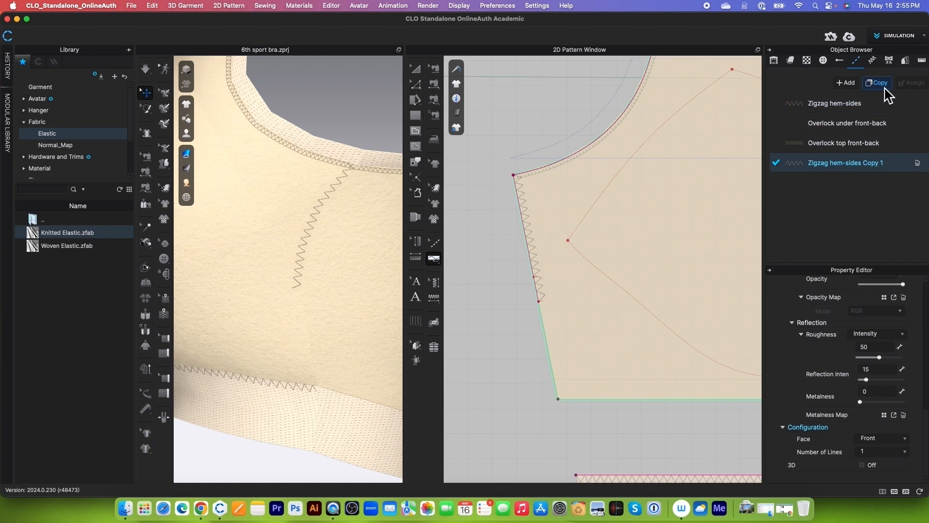
double_click(855, 164)
type("Bartag sides")
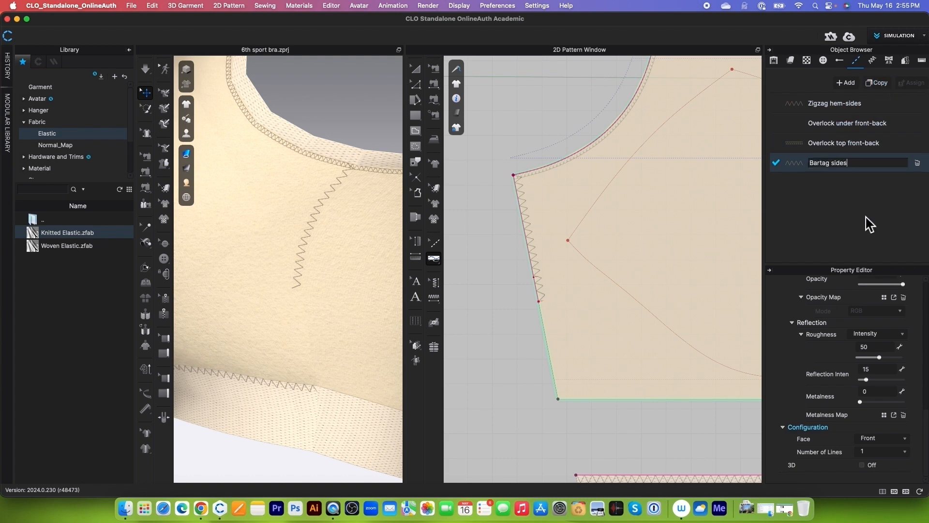
key("Return")
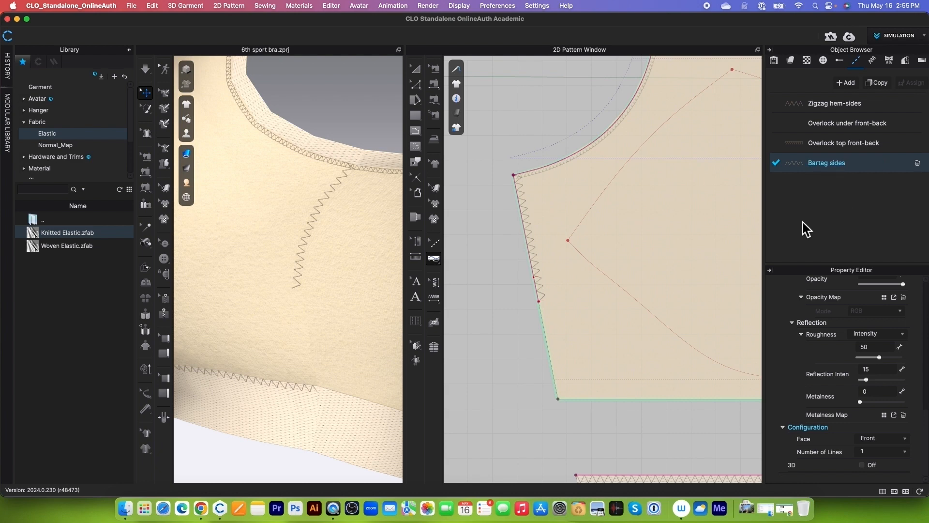
- Add a free Bartag sides topstitch over the lower end of the zigzag stitch on the front bodice's side seam
left_click(434, 259)
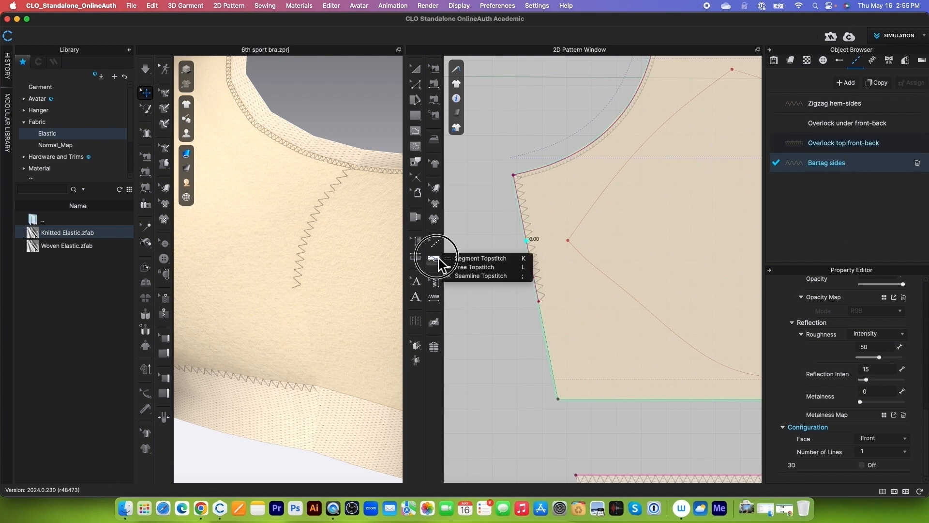
left_click(467, 269)
left_click(534, 277)
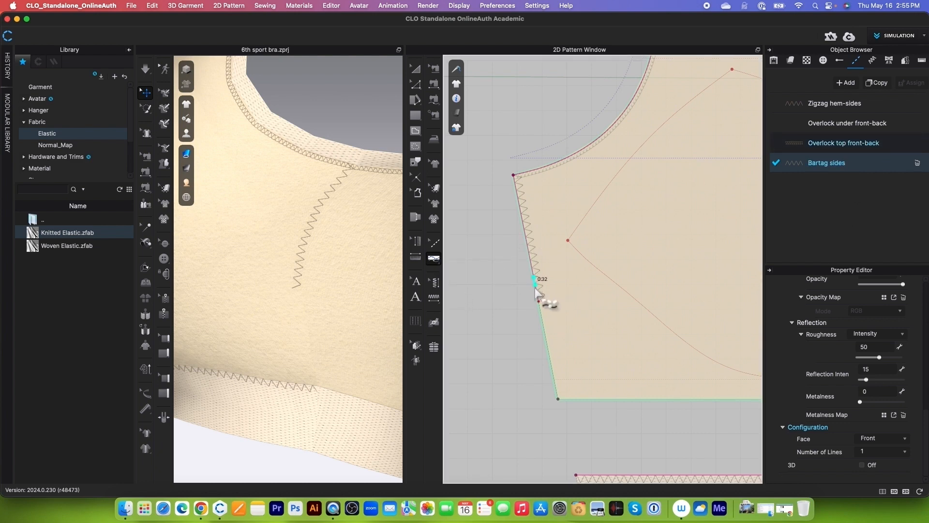
left_click(538, 301)
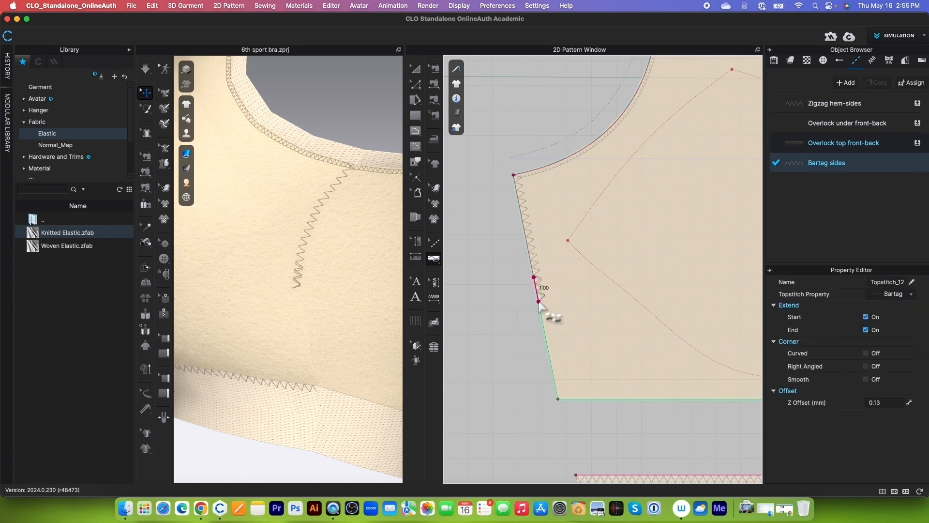
scroll(542, 307, "down", 2)
- Set the Bartag sides topstitch's shape to Bartack and its width to 0.3 cm
left_click(896, 171)
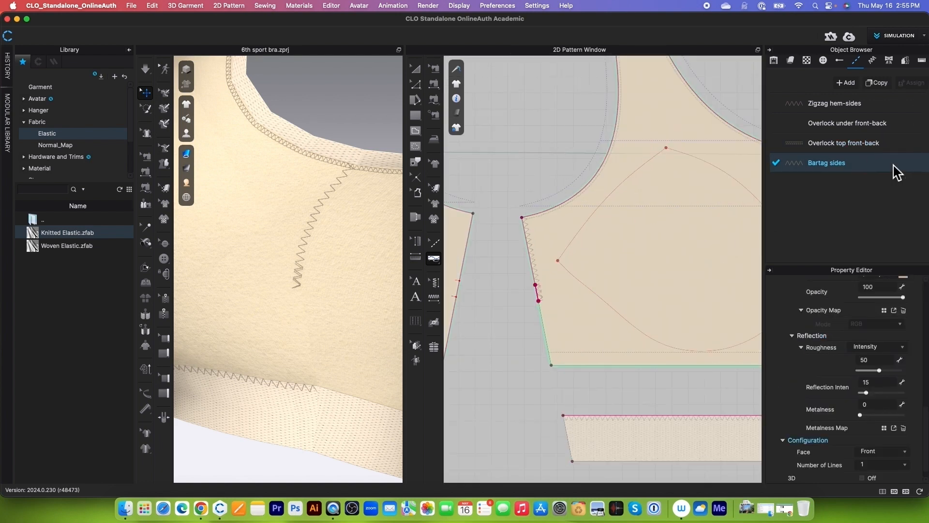
scroll(877, 347, "up", 5)
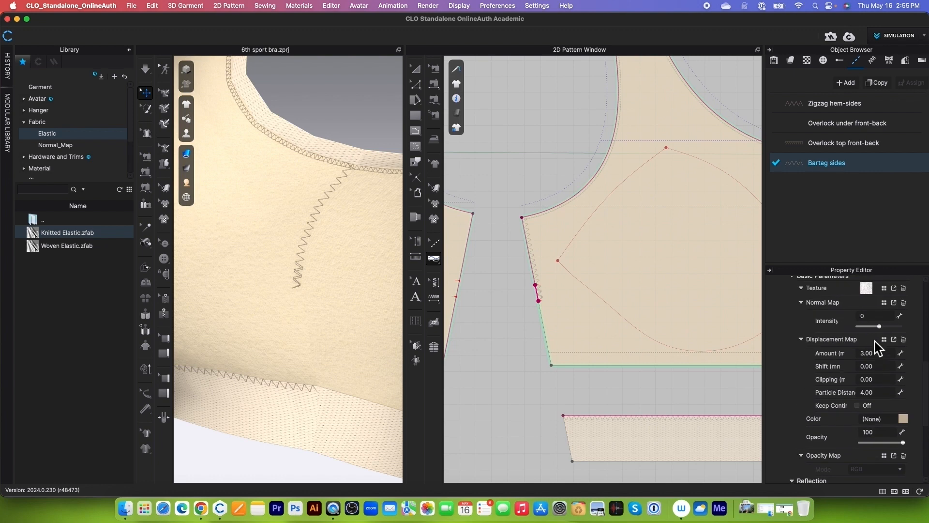
scroll(877, 347, "up", 6)
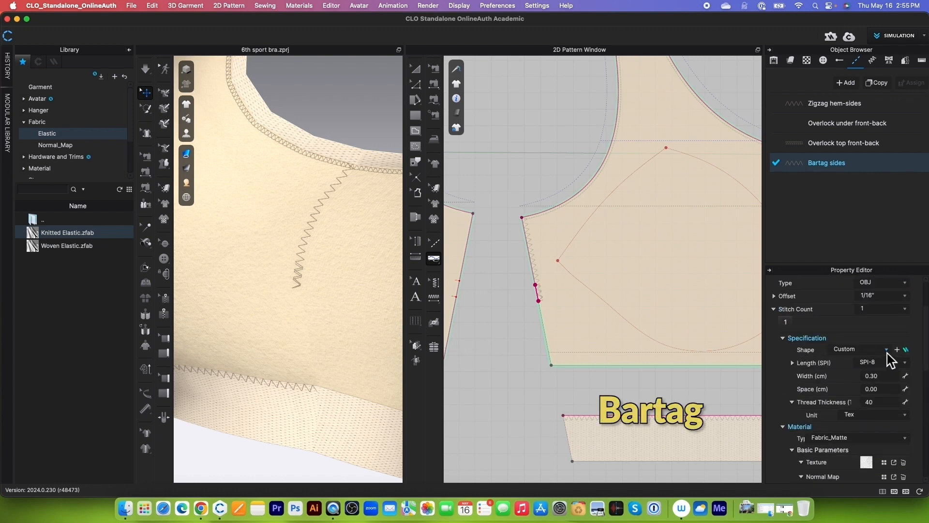
left_click(887, 349)
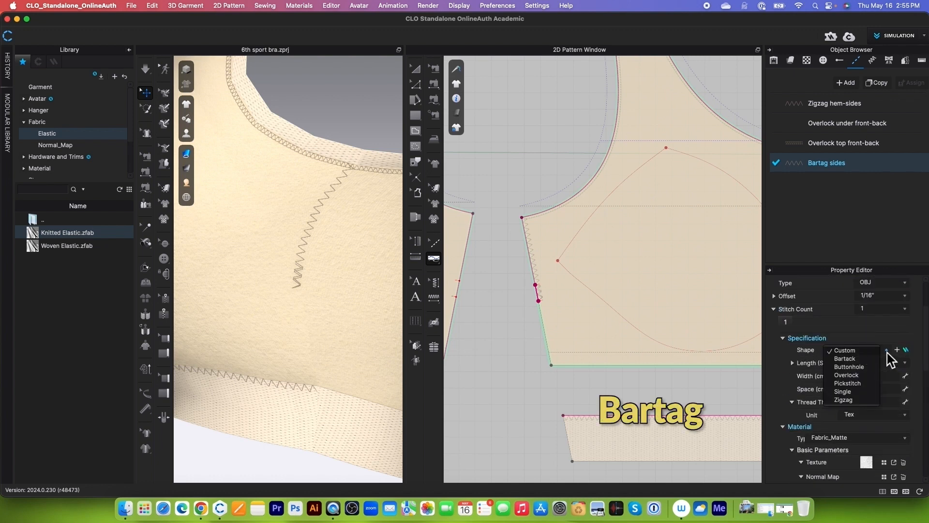
left_click(846, 358)
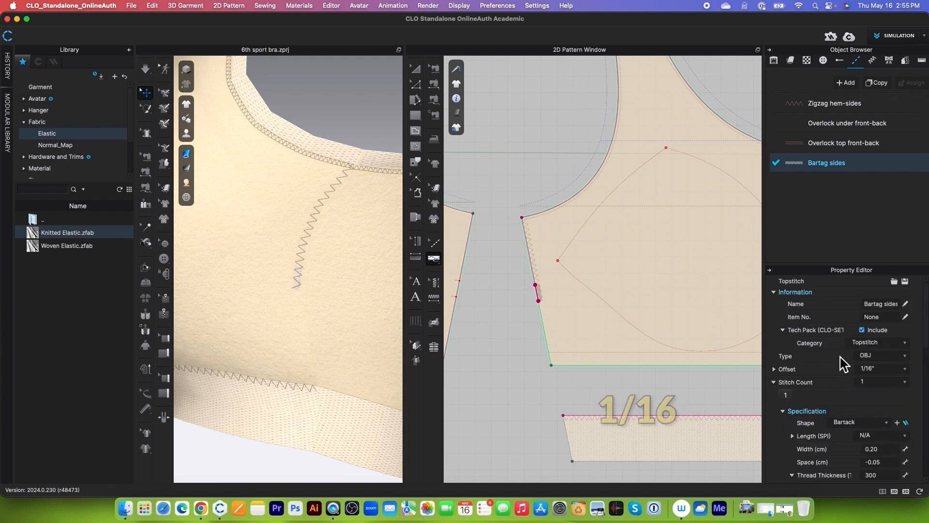
scroll(861, 383, "down", 3)
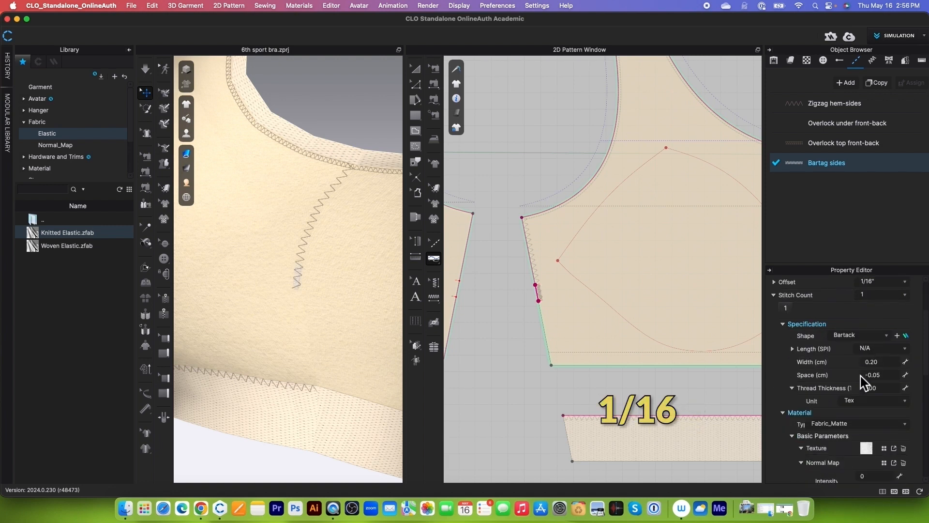
left_click(890, 367)
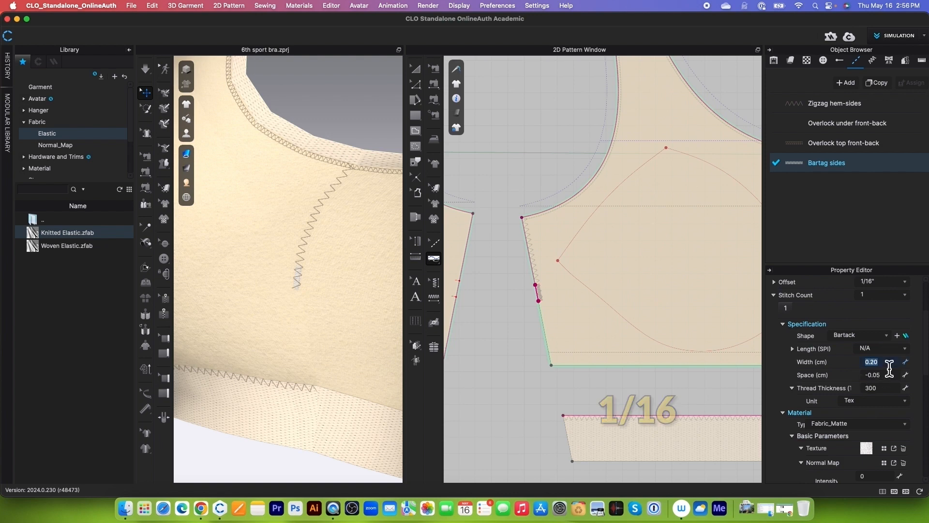
type(".3")
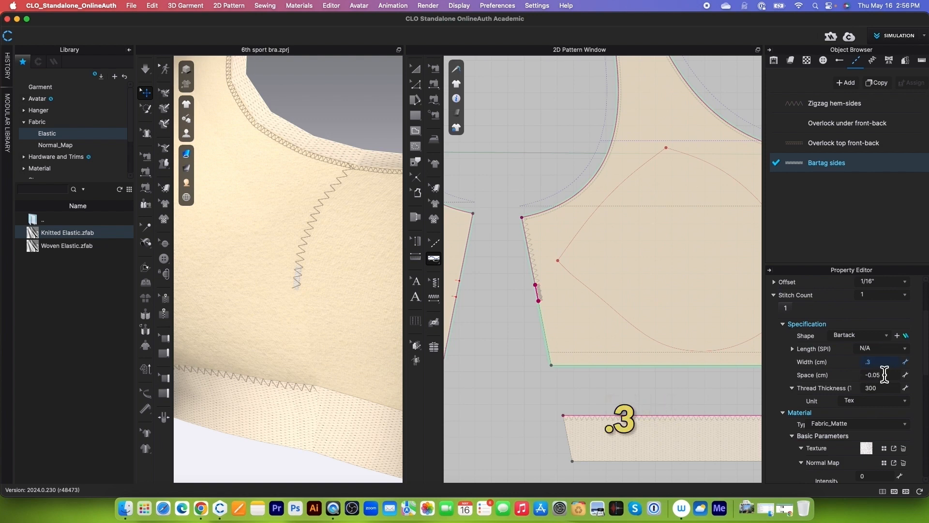
key("Return")
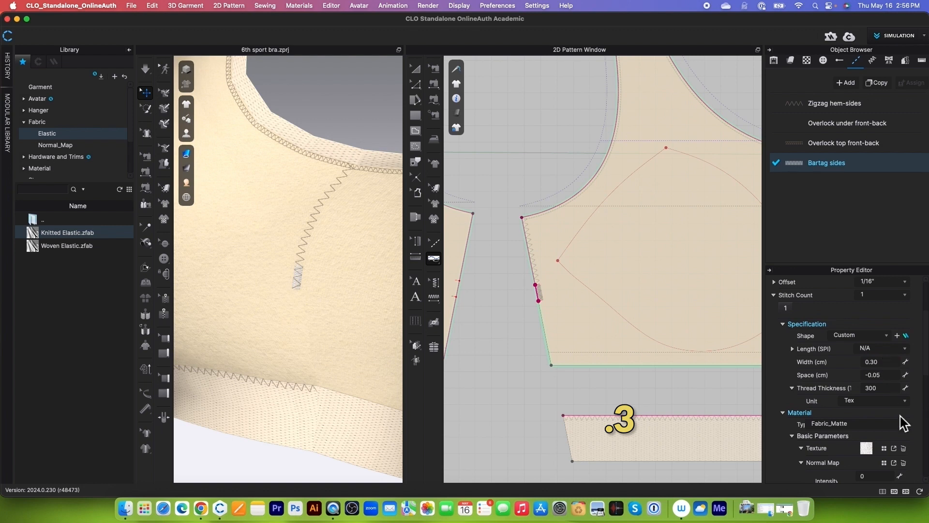
- Change the Bartag sides topstitch's colour to the saved beige swatch C1B49F
scroll(898, 414, "down", 4)
scroll(898, 414, "down", 2)
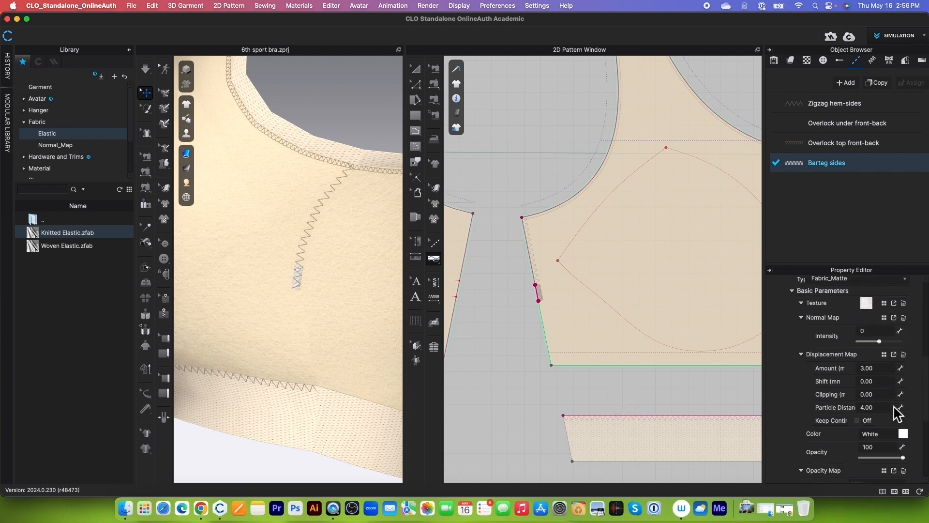
scroll(898, 413, "up", 2)
scroll(900, 409, "down", 5)
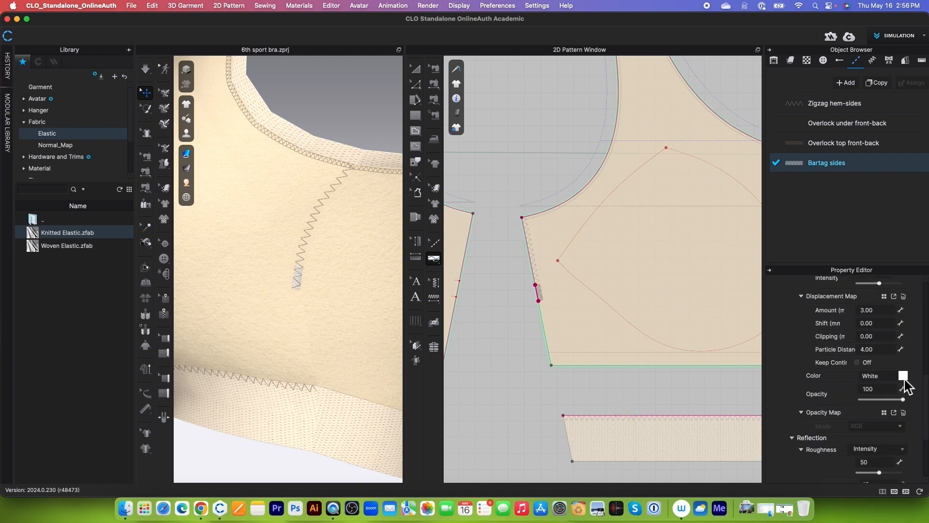
left_click(903, 376)
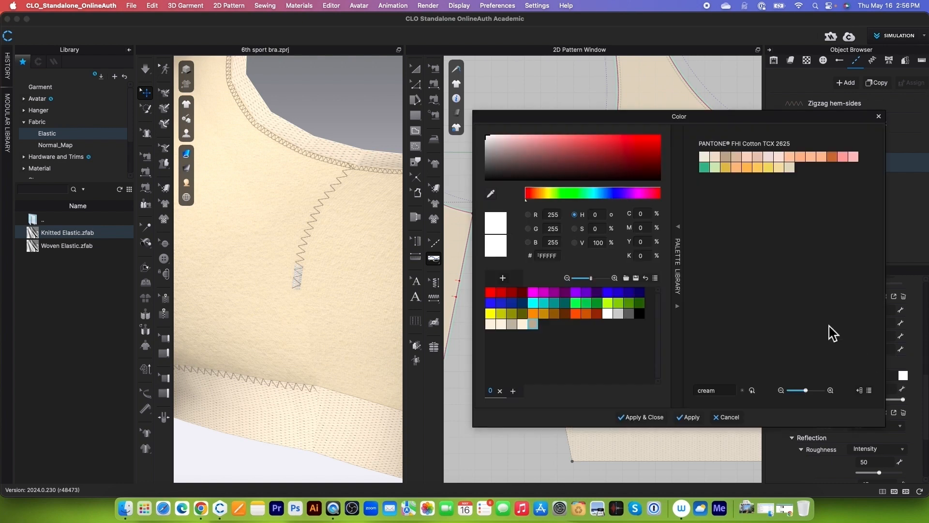
left_click(533, 324)
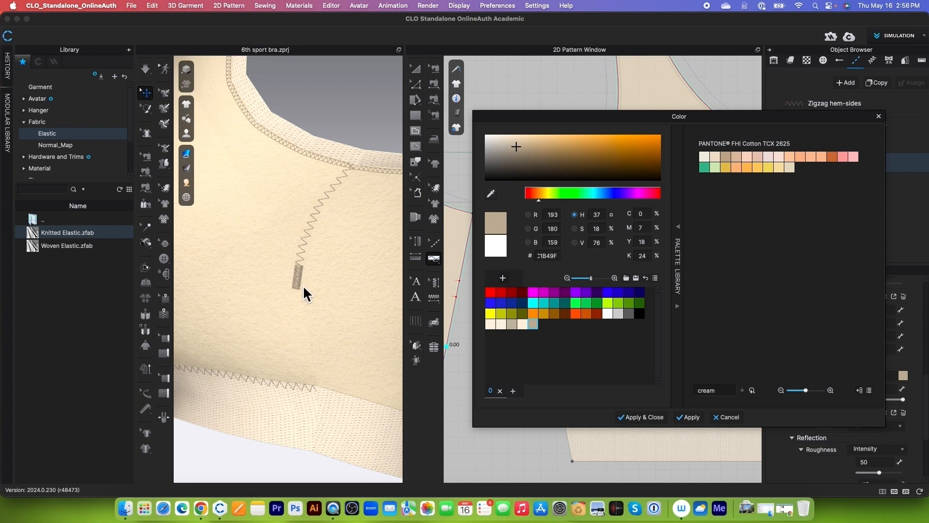
left_click(638, 416)
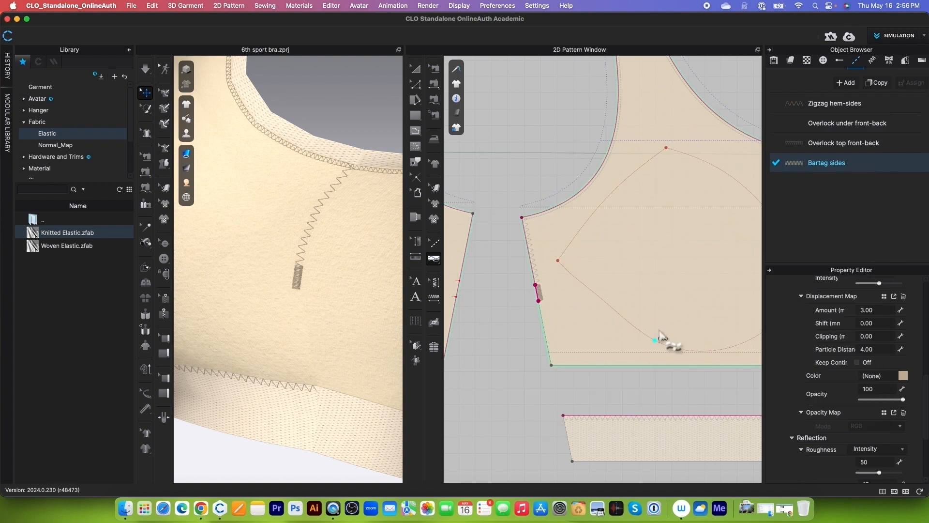
- Examine the finished stitching on the whole 3D bra, including a close view of the front neckline
scroll(663, 338, "down", 4)
left_click_drag(410, 340, 577, 280)
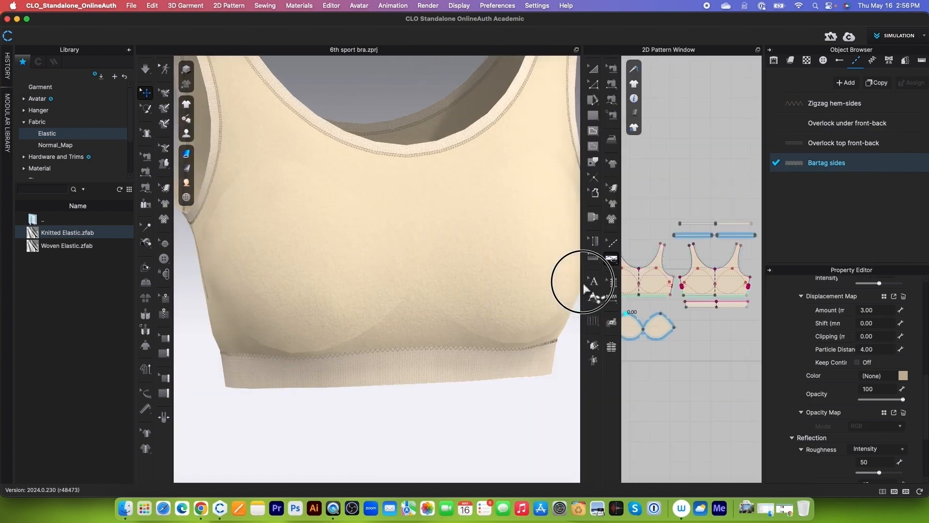
scroll(505, 385, "down", 3)
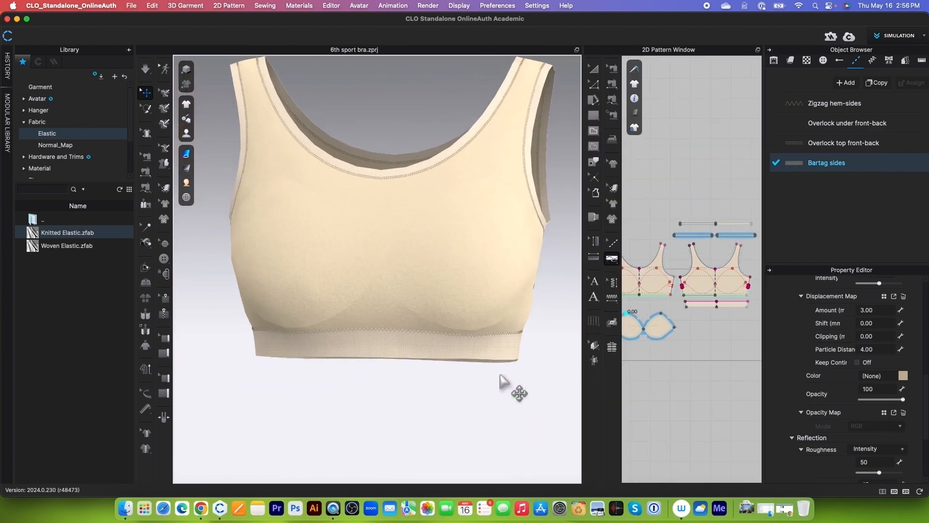
right_click_drag(460, 372, 448, 423)
scroll(429, 218, "up", 5)
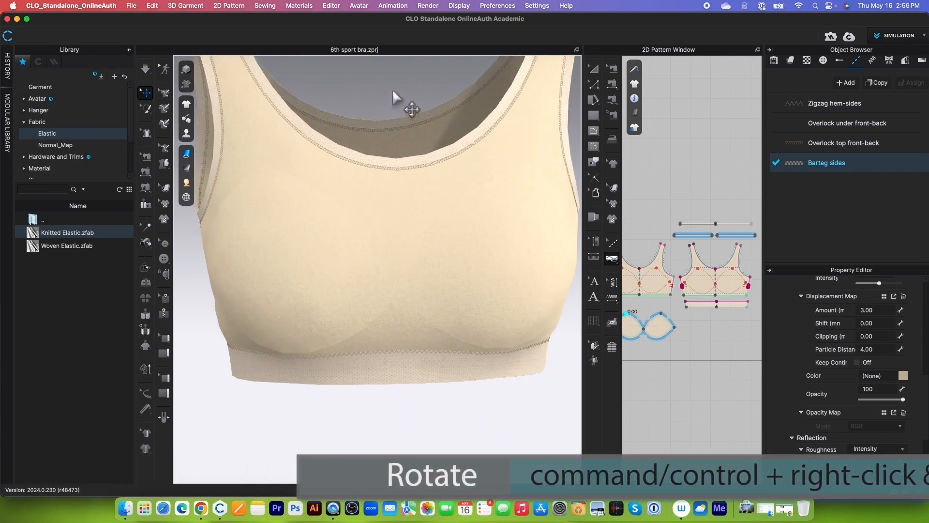
scroll(377, 205, "up", 5)
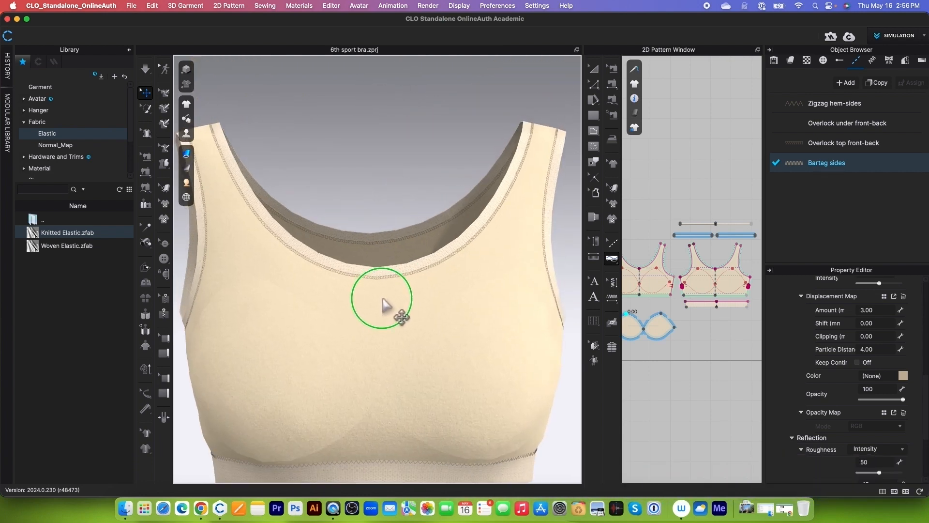
scroll(400, 302, "up", 5)
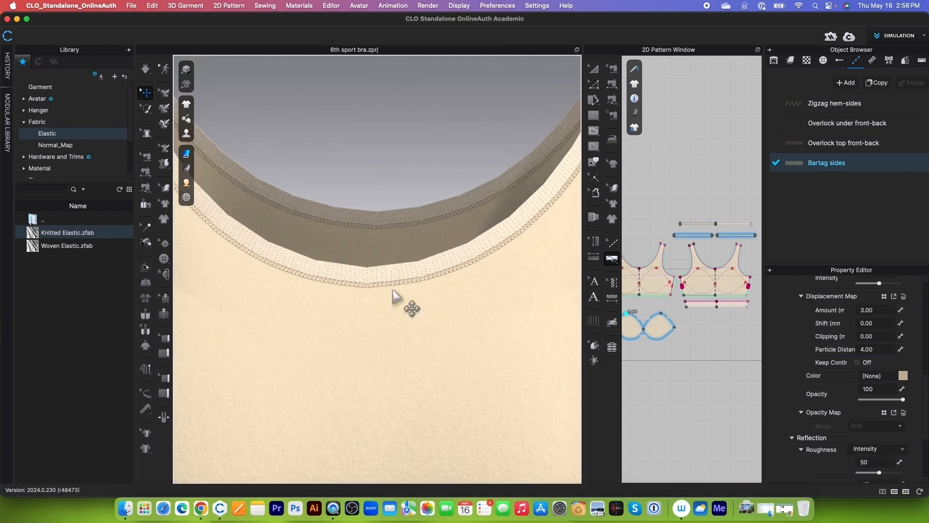
scroll(400, 302, "down", 3)
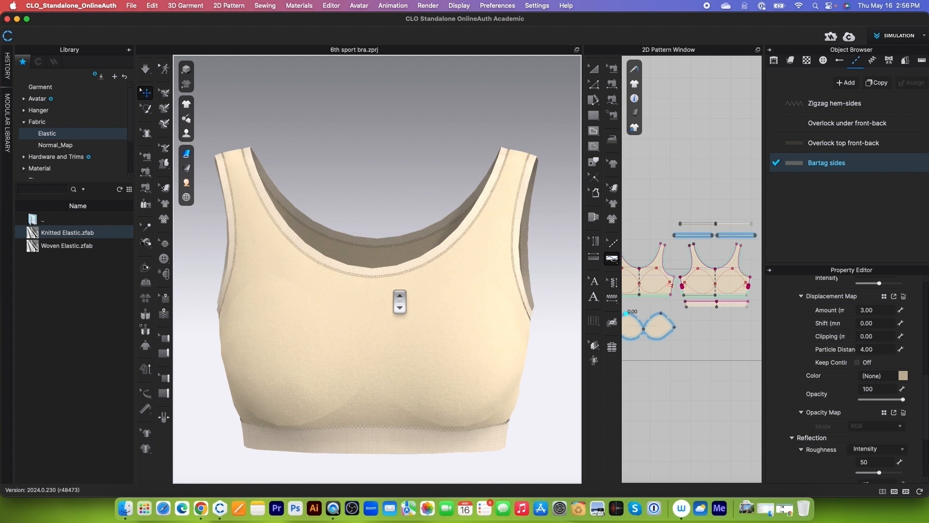
scroll(400, 301, "down", 2)
- Change the particle distance of all the pattern pieces and simulate the bra with the new mesh
left_click_drag(588, 207, 533, 203)
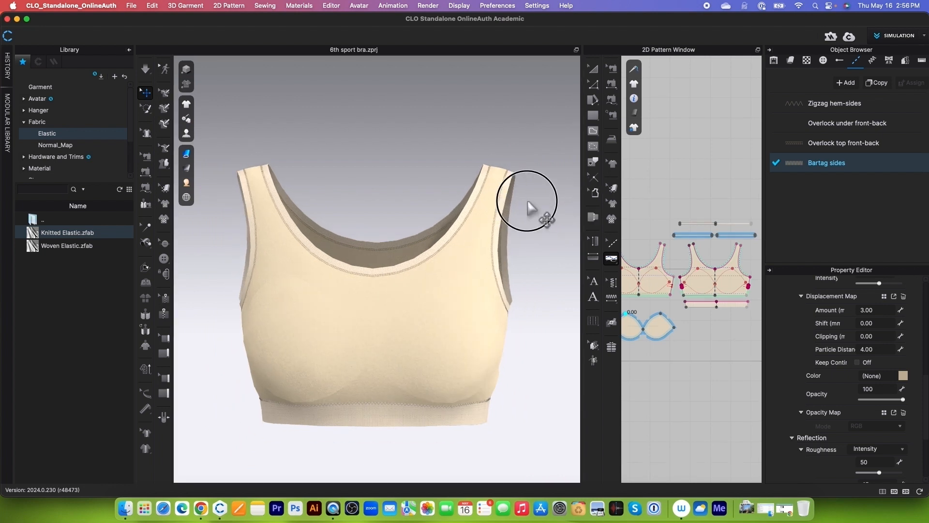
key("a")
left_click(540, 69)
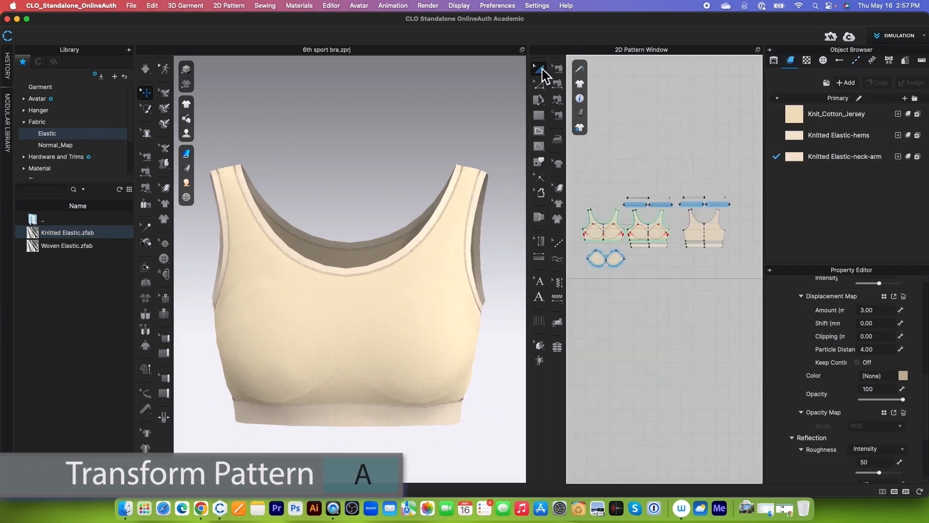
scroll(598, 262, "down", 2)
left_click_drag(582, 199, 730, 298)
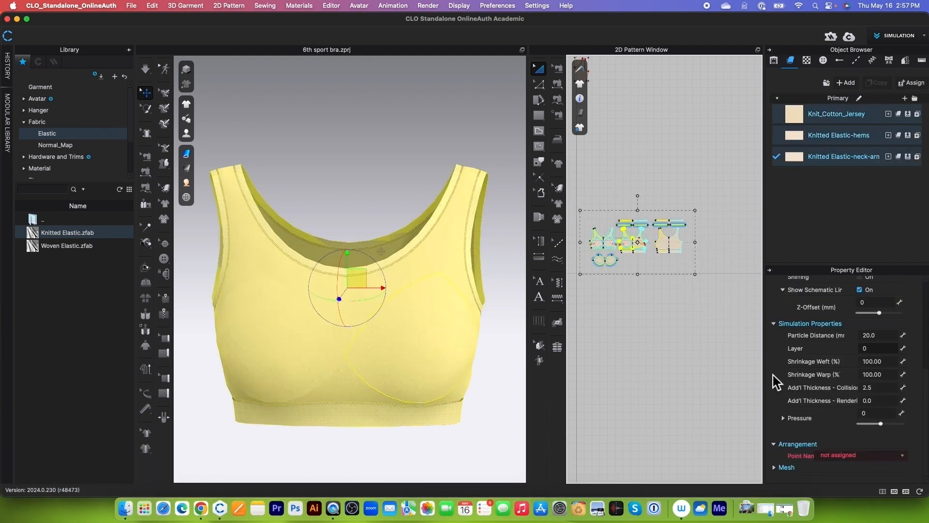
left_click(871, 336)
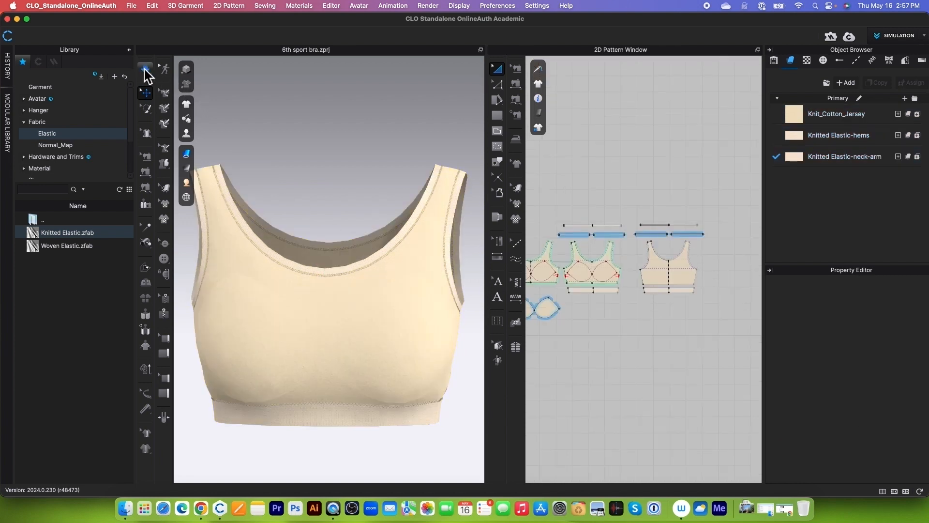
left_click(146, 70)
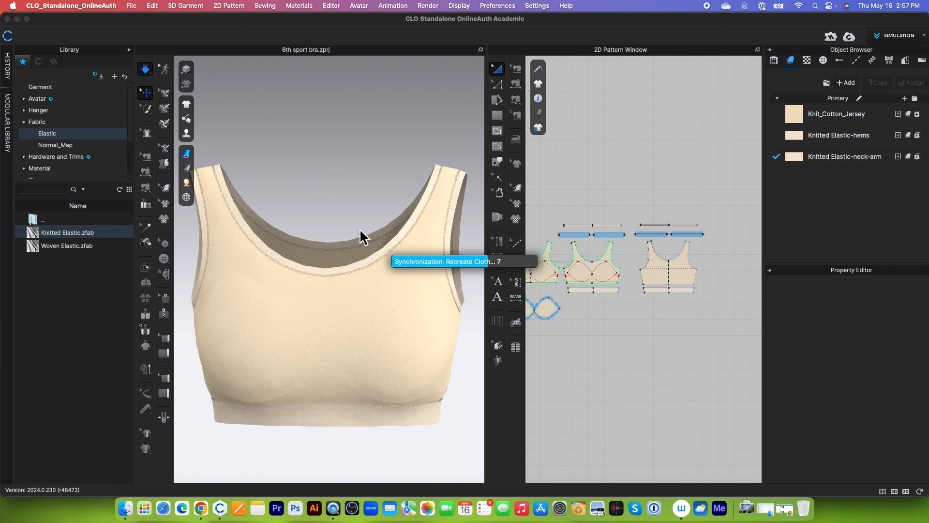
left_click(146, 70)
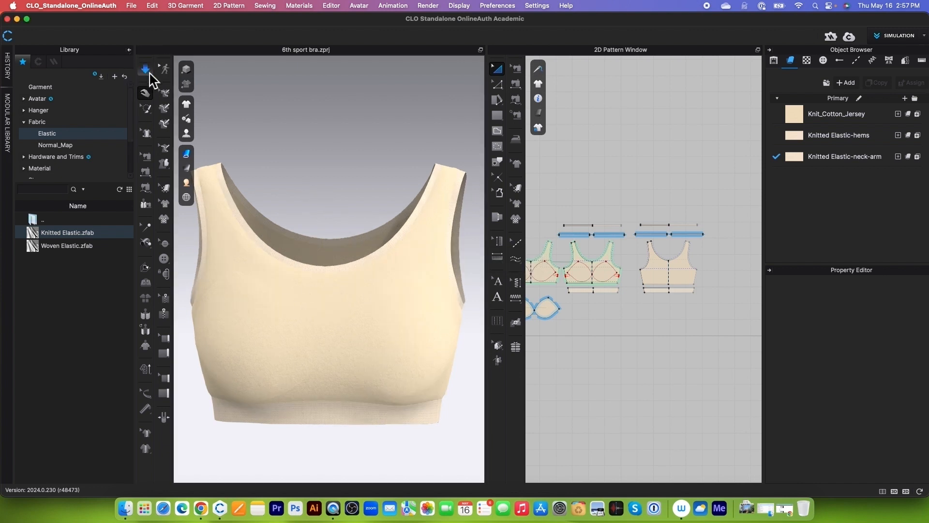
- Set the particle distance of the neck and armhole bands to 5 mm, simulate the bra, and inspect the neckline edge
scroll(366, 317, "up", 5)
scroll(357, 298, "up", 3)
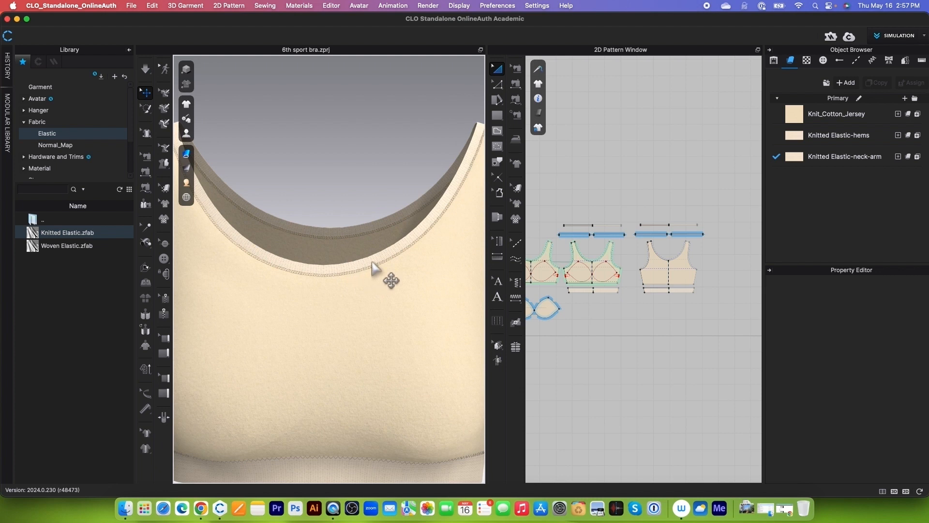
left_click_drag(551, 184, 729, 246)
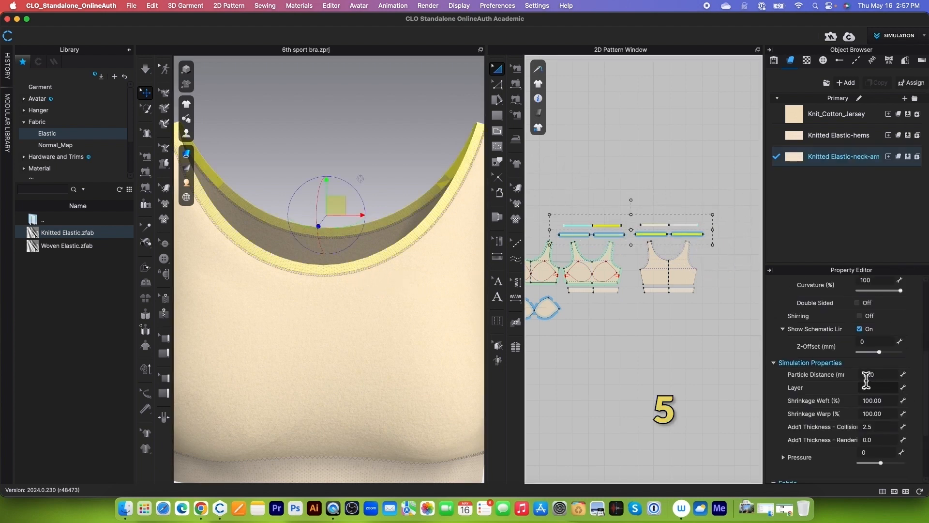
left_click(889, 376)
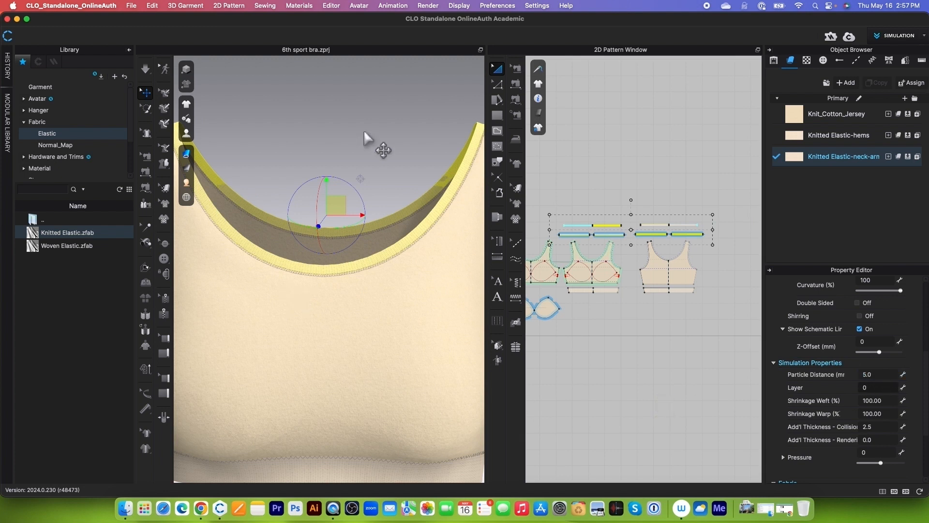
left_click(145, 69)
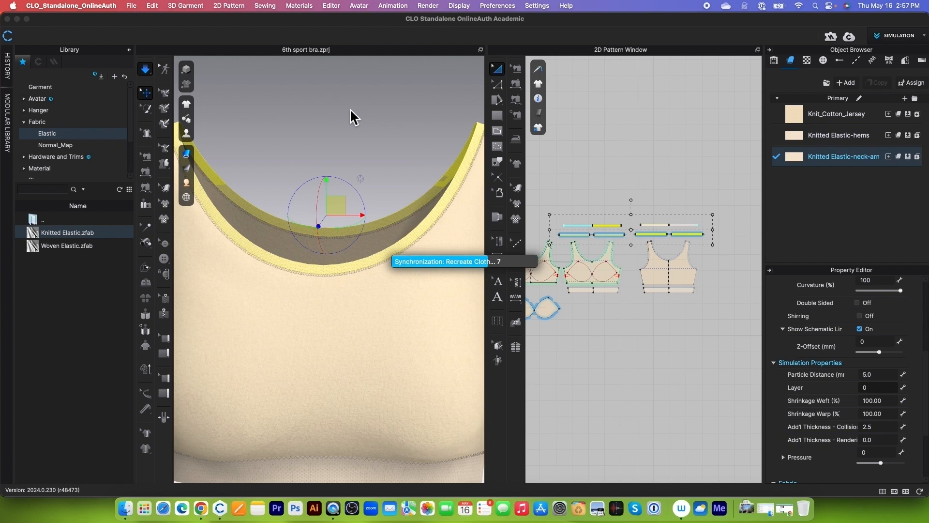
left_click(147, 69)
left_click(374, 189)
scroll(375, 192, "down", 5)
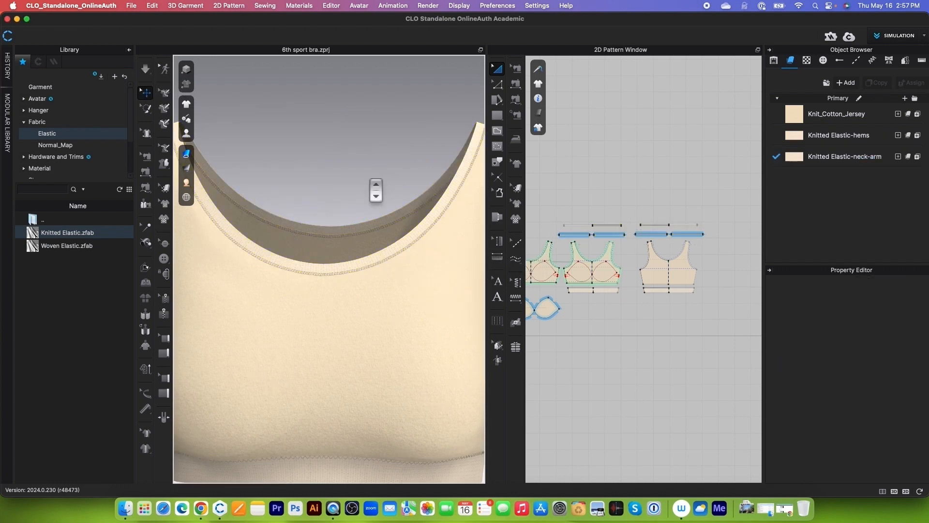
right_click_drag(368, 177, 295, 142)
right_click_drag(407, 222, 316, 214)
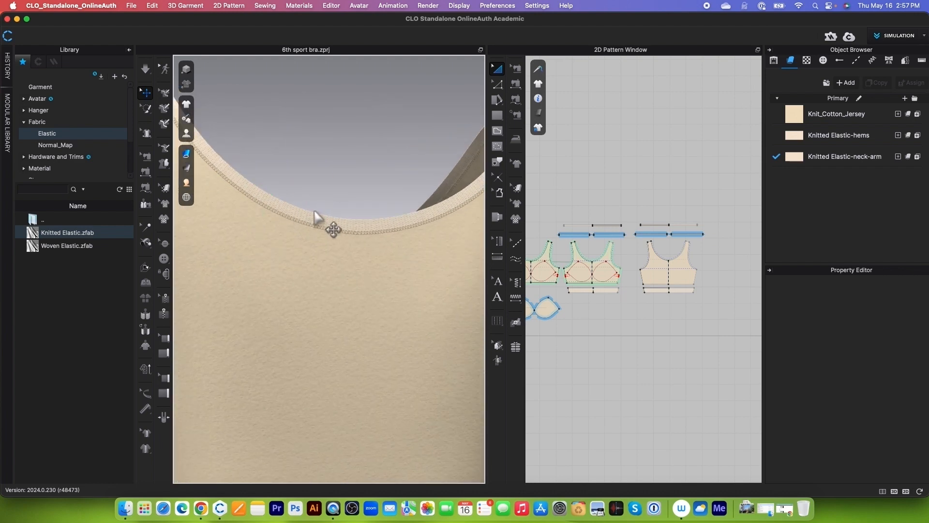
- Turn the bra to its front and show the avatar wearing it
scroll(316, 214, "down", 6)
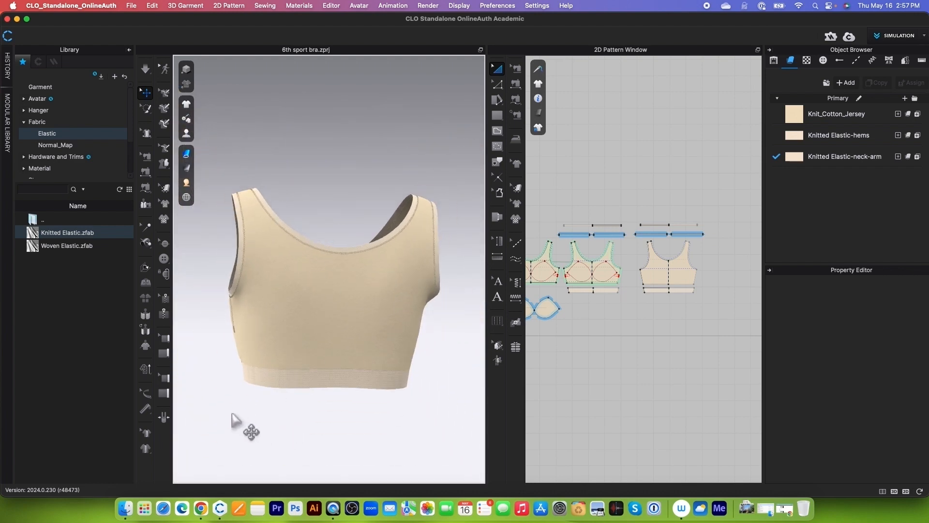
right_click_drag(234, 424, 427, 434)
left_click(186, 133)
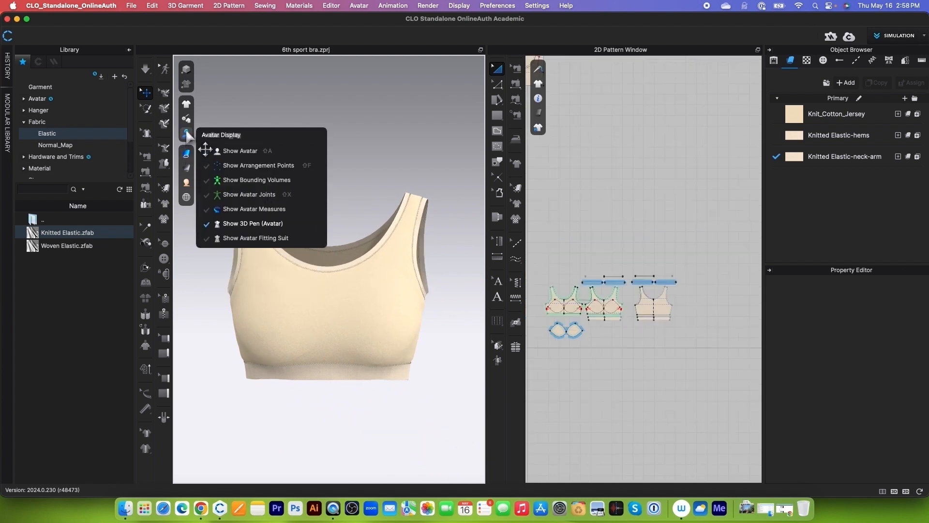
left_click(235, 153)
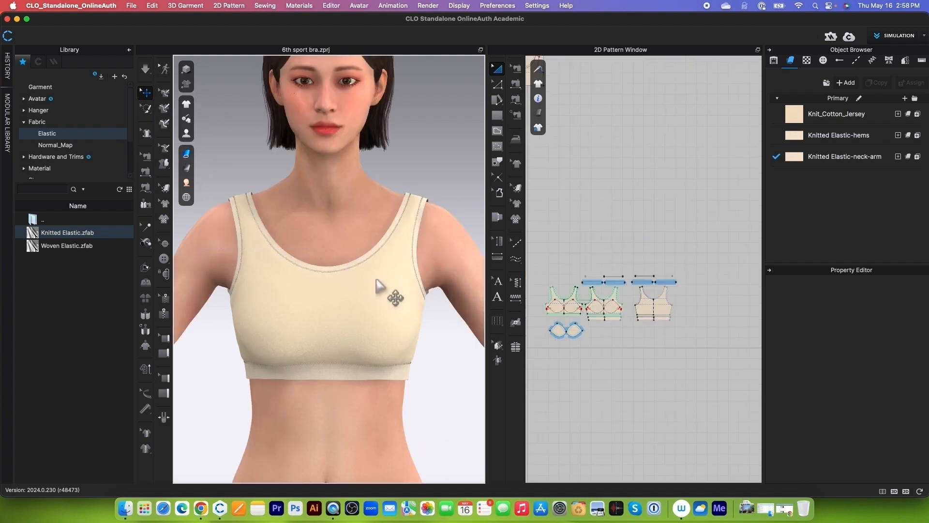
- Examine the fit of the bra on the avatar around the neckline, straps and armholes
scroll(422, 353, "up", 3)
right_click_drag(331, 430, 436, 197)
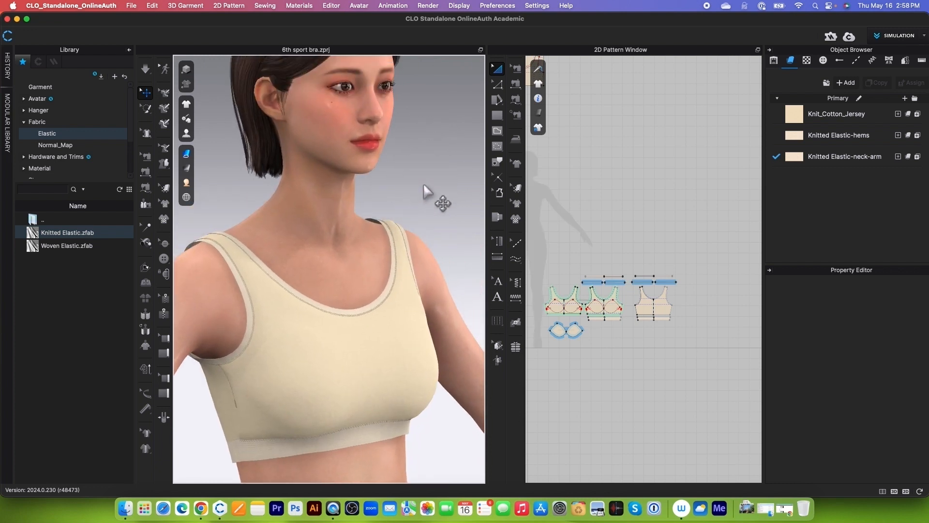
scroll(431, 196, "up", 2)
scroll(426, 191, "up", 2)
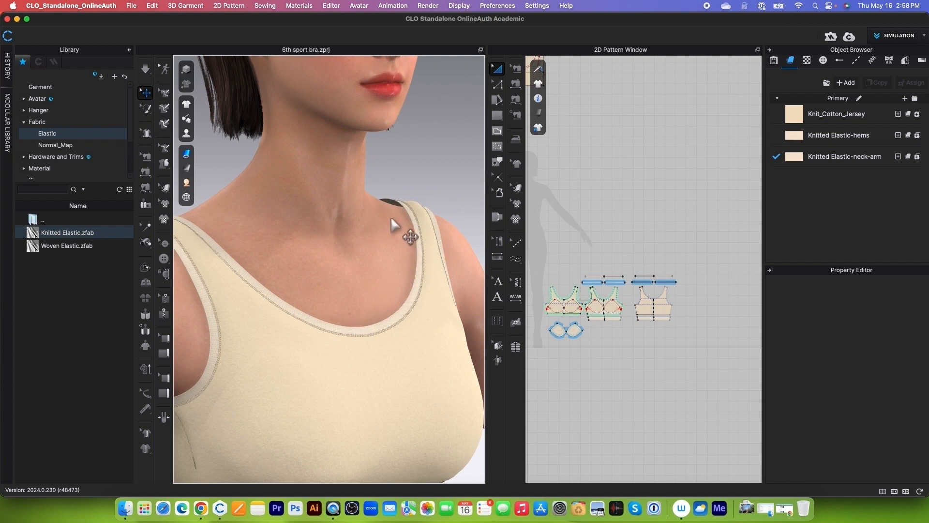
scroll(369, 299, "up", 1)
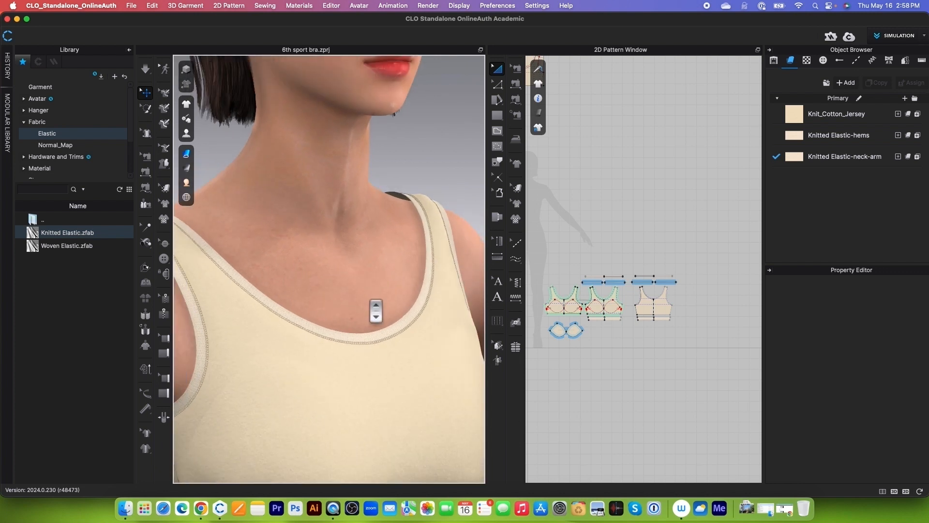
right_click_drag(382, 289, 385, 282)
scroll(392, 293, "up", 2)
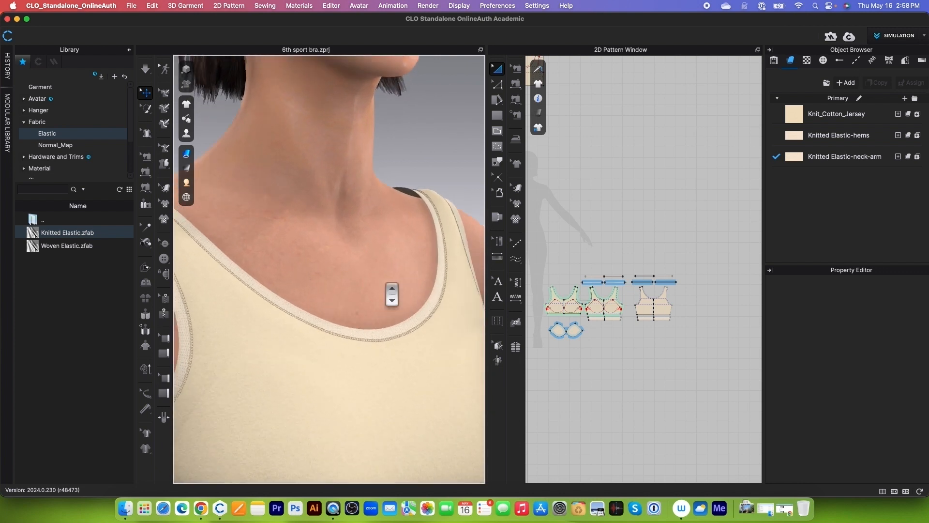
scroll(392, 285, "down", 1)
scroll(391, 286, "down", 2)
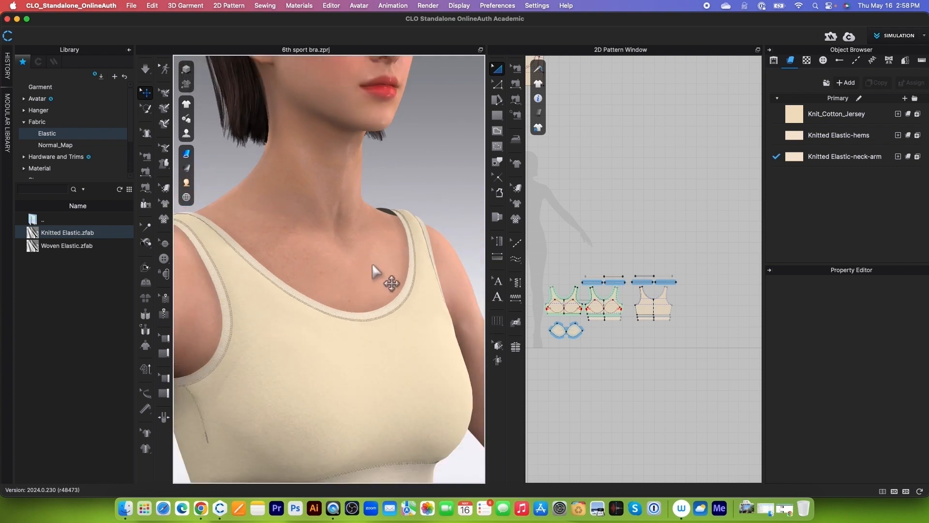
- Set the avatar's skin offset to 1.0 mm and simulate the bra against the body
left_click(372, 264)
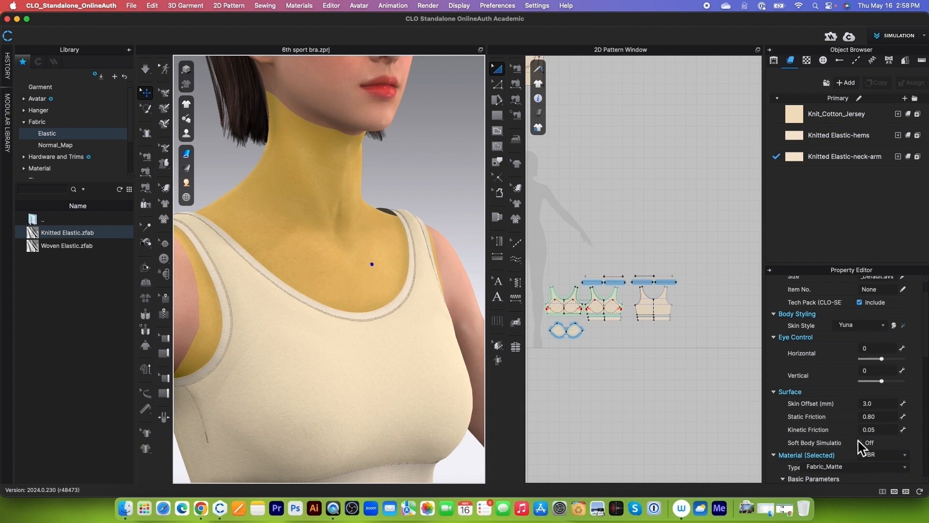
left_click(879, 406)
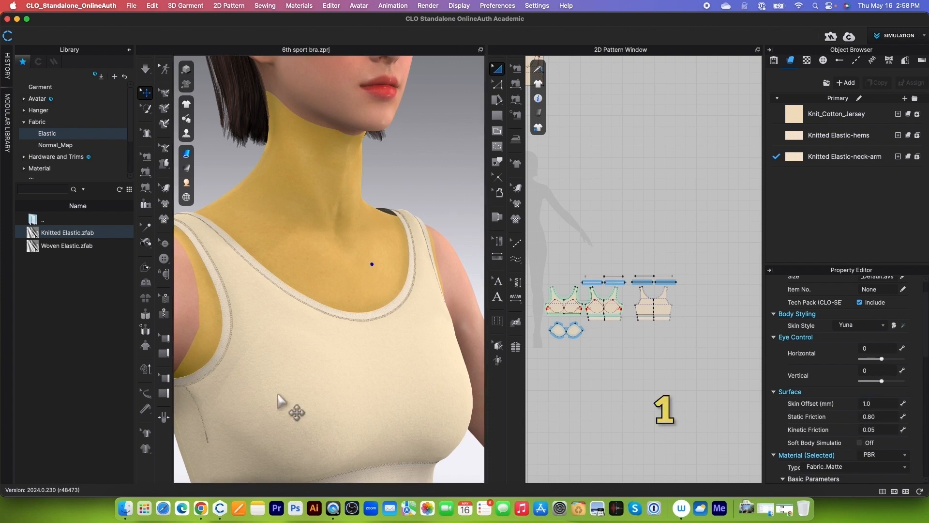
left_click(145, 69)
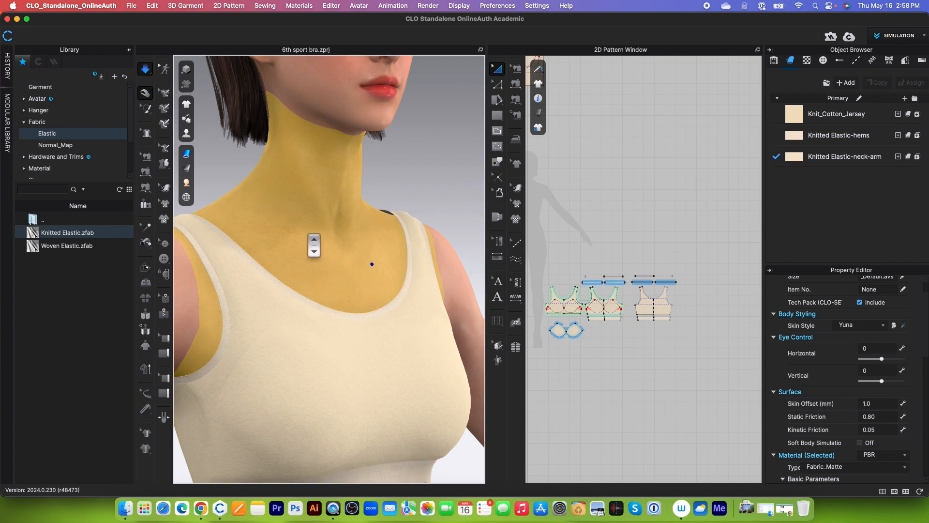
scroll(314, 245, "down", 2)
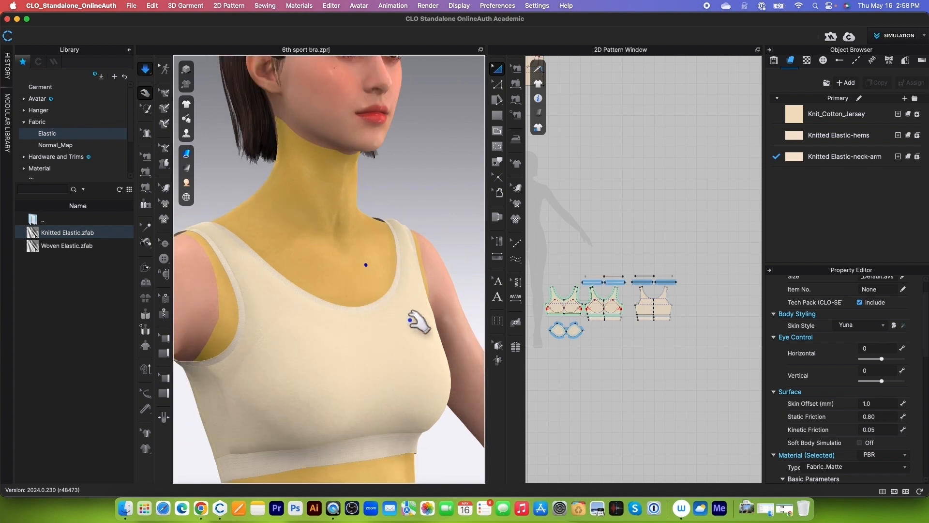
left_click(145, 69)
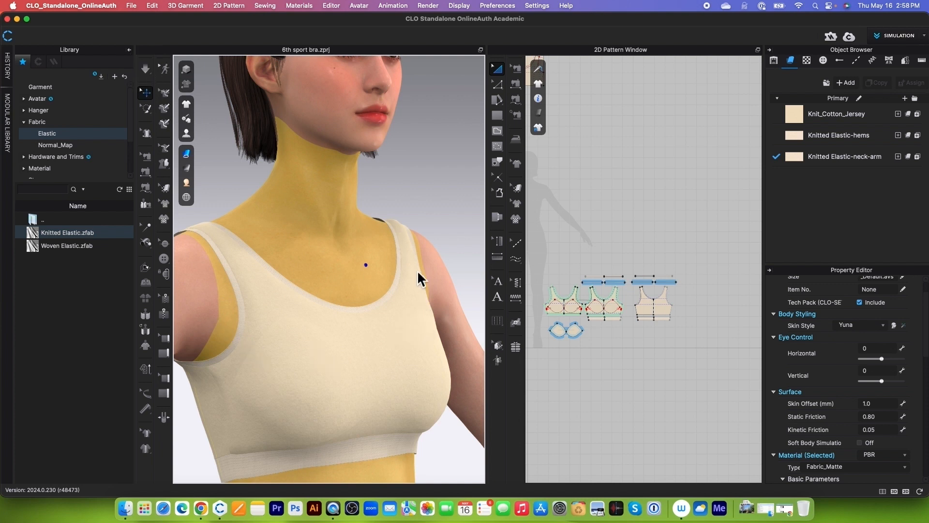
- Change the avatar's underwear style from Covered to Nude in the skin style configurator
right_click_drag(426, 183, 394, 211)
scroll(395, 212, "down", 3)
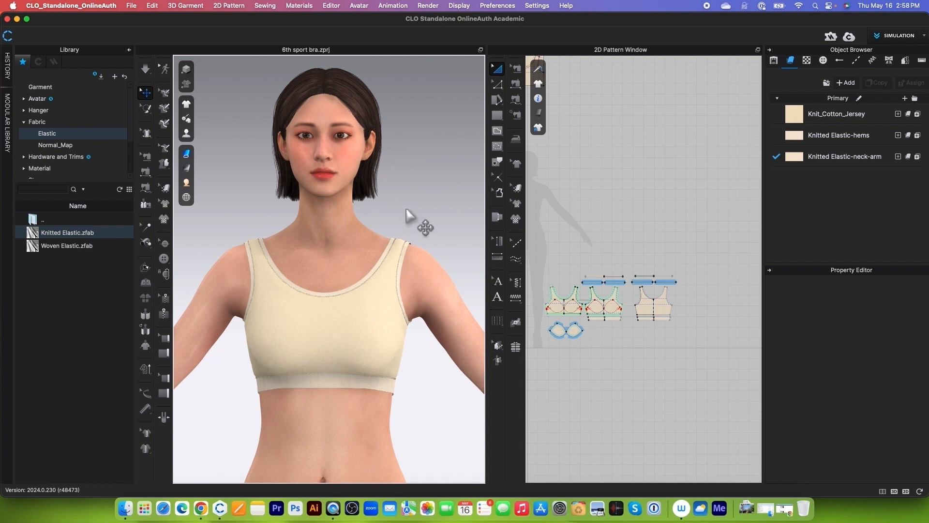
scroll(407, 214, "down", 3)
left_click(324, 201)
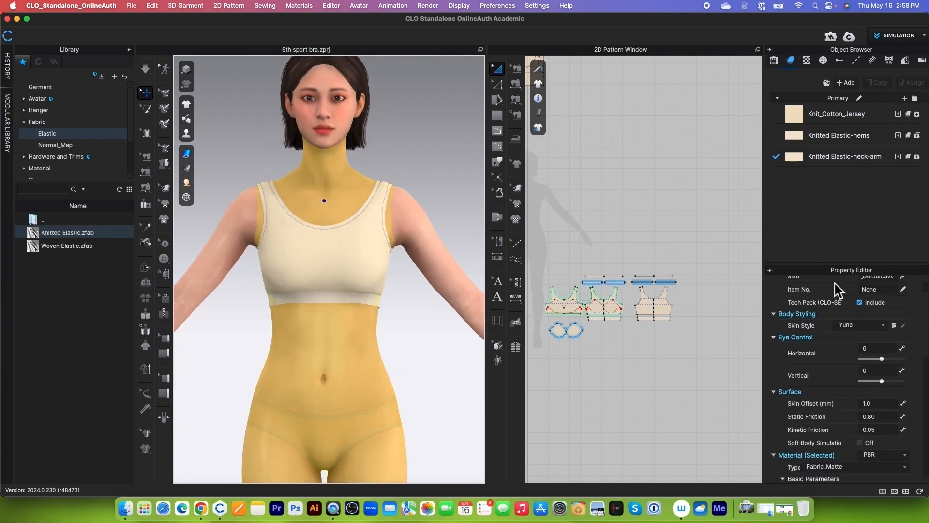
left_click(894, 325)
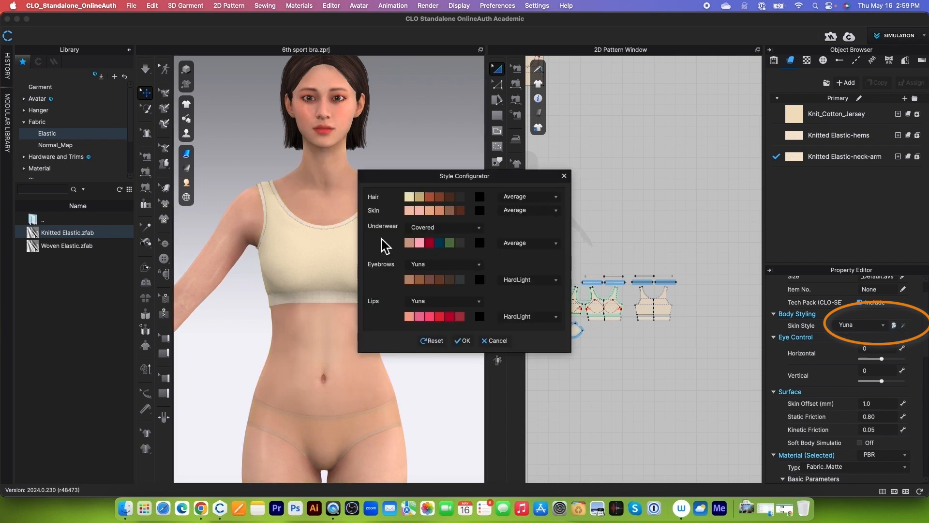
left_click(479, 228)
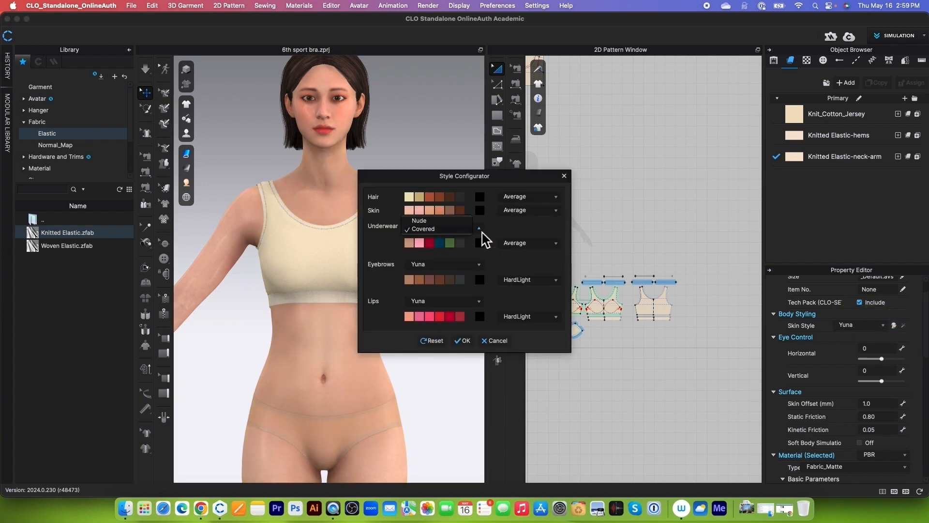
left_click(426, 222)
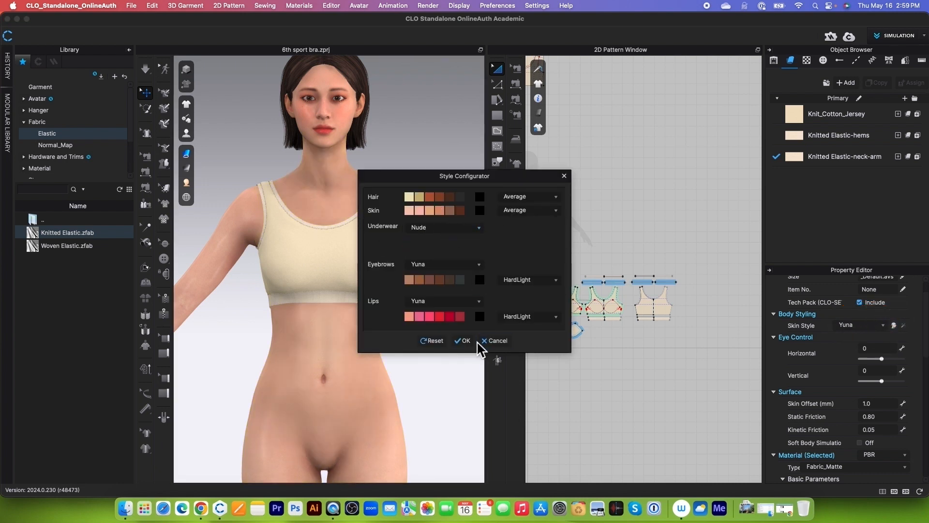
left_click(463, 340)
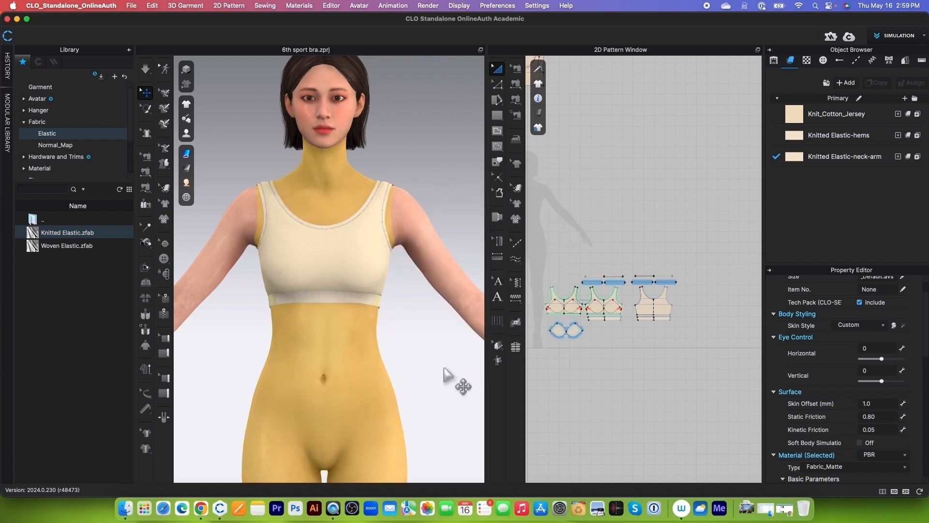
- Simulate the bra briefly on the avatar and check its fit in the front view
left_click(146, 73)
left_click(147, 72)
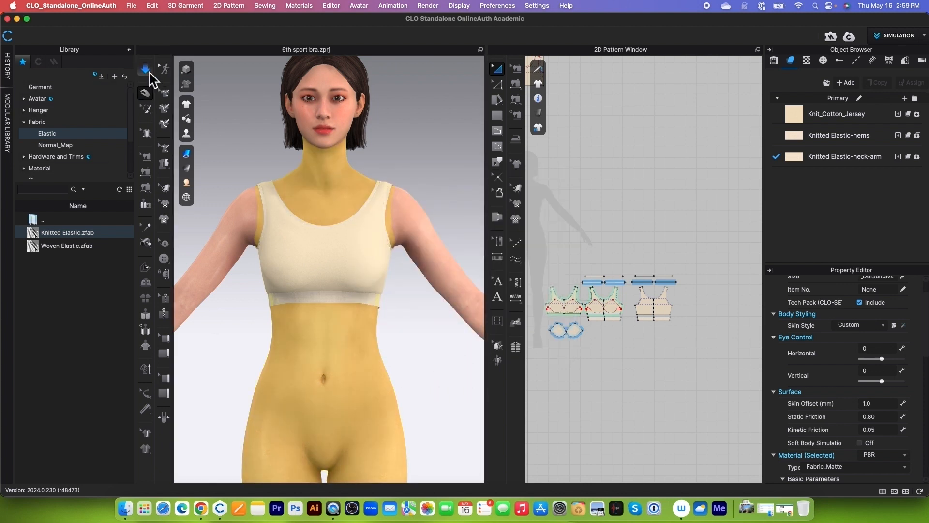
left_click(403, 340)
right_click_drag(403, 340, 424, 325)
key("2")
scroll(432, 296, "up", 3)
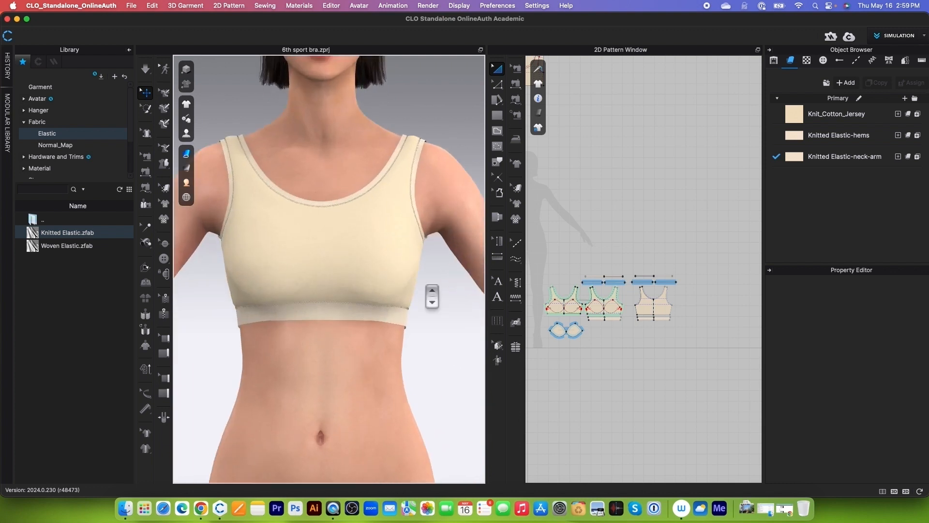
- Set the simulation layer of the two bra cup pieces to 1 and accept the layer notice
scroll(595, 299, "up", 3)
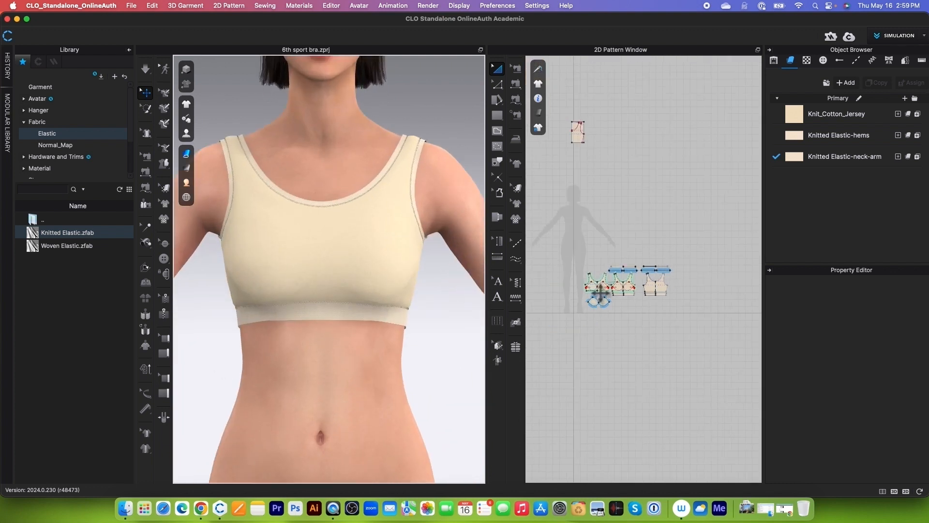
scroll(629, 317, "up", 2)
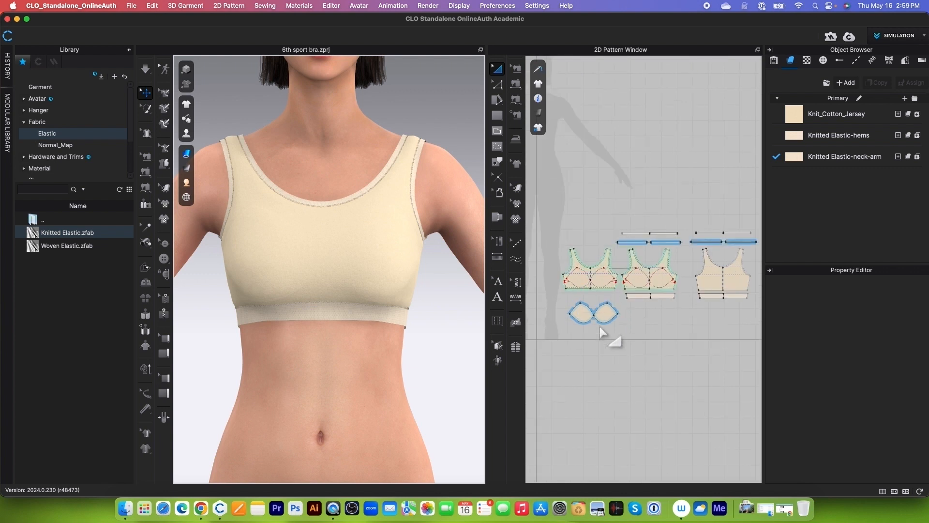
left_click_drag(559, 300, 641, 339)
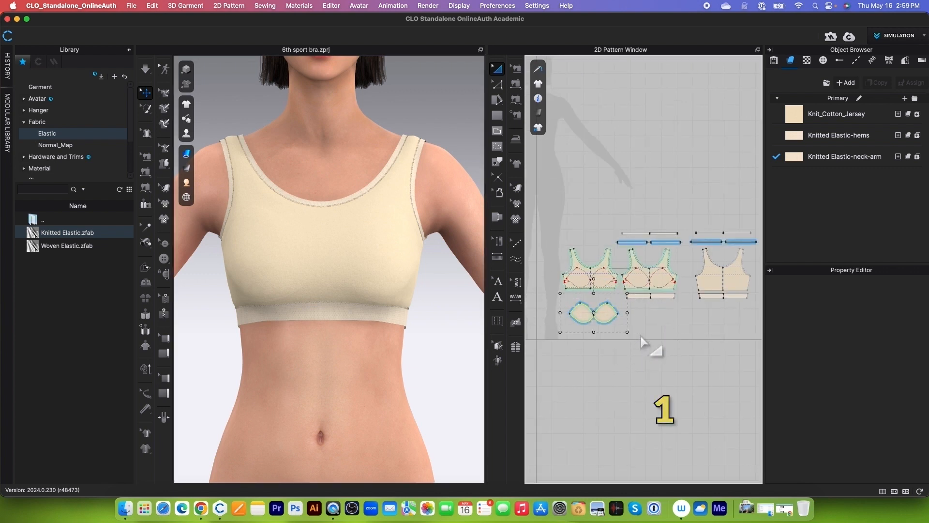
left_click(877, 390)
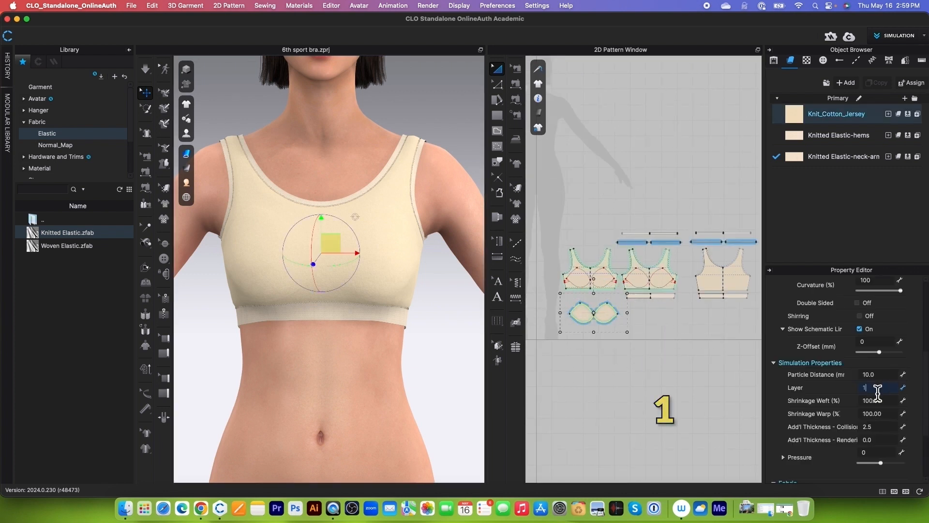
key("Return")
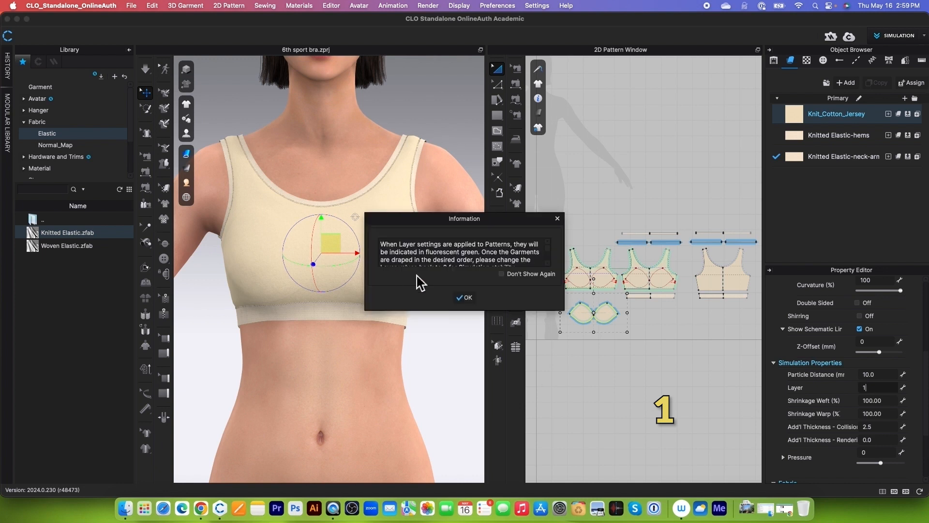
left_click(470, 298)
left_click(635, 357)
- Set the simulation layer of the outer front piece and its hem band to 2, accepting the layer notice
scroll(677, 247, "up", 4)
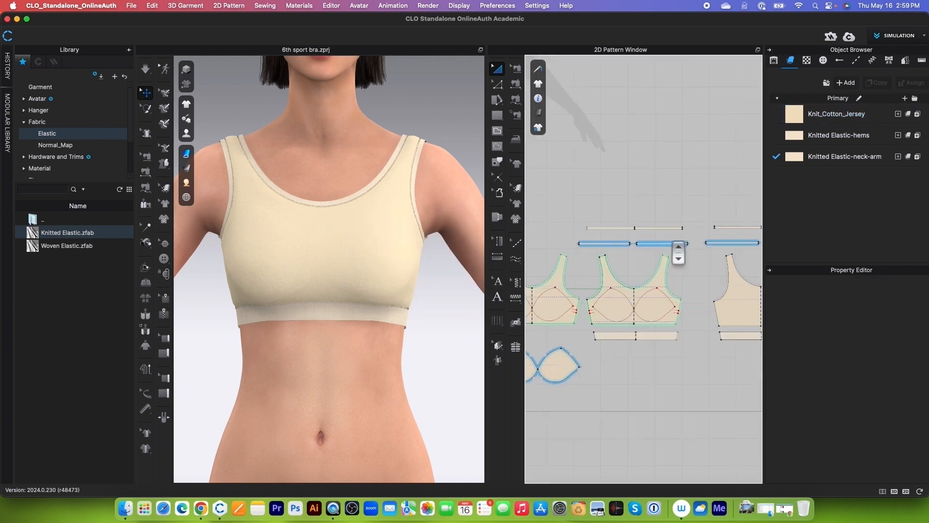
left_click_drag(557, 257, 696, 388)
left_click(877, 387)
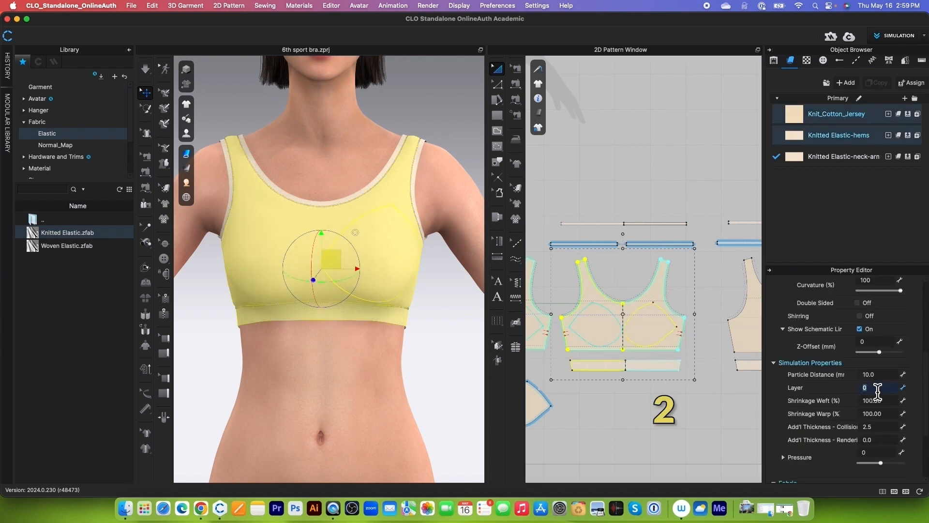
type("2")
key("Return")
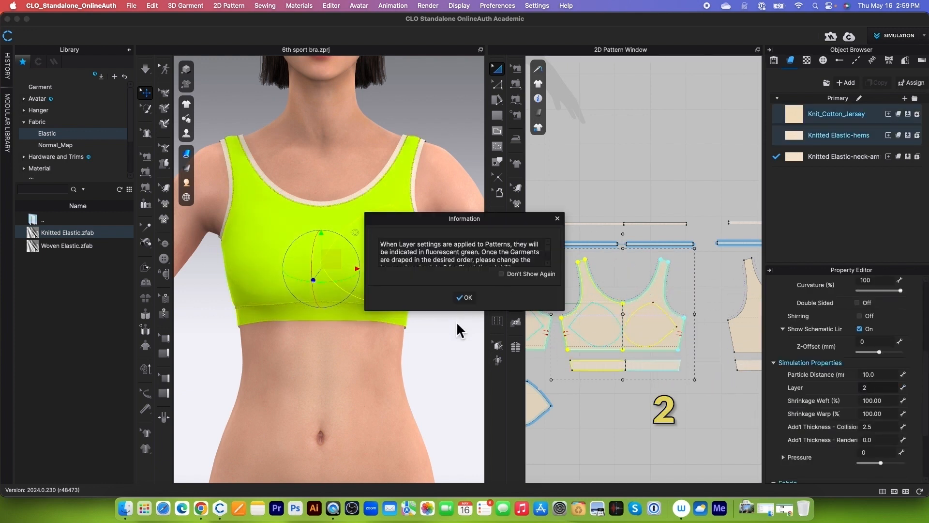
left_click(466, 298)
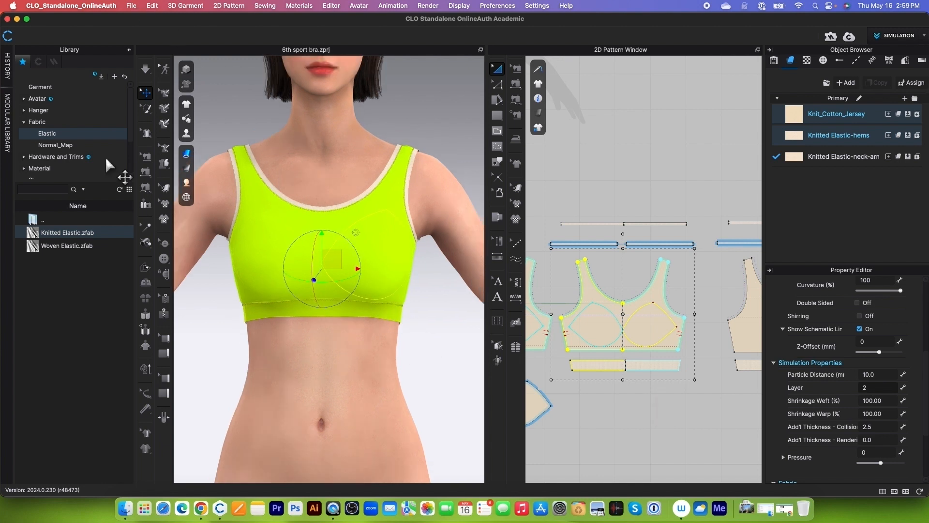
- Simulate the layered bra until the cups settle beneath the outer front, and stop the simulation
left_click(145, 69)
scroll(417, 343, "down", 2)
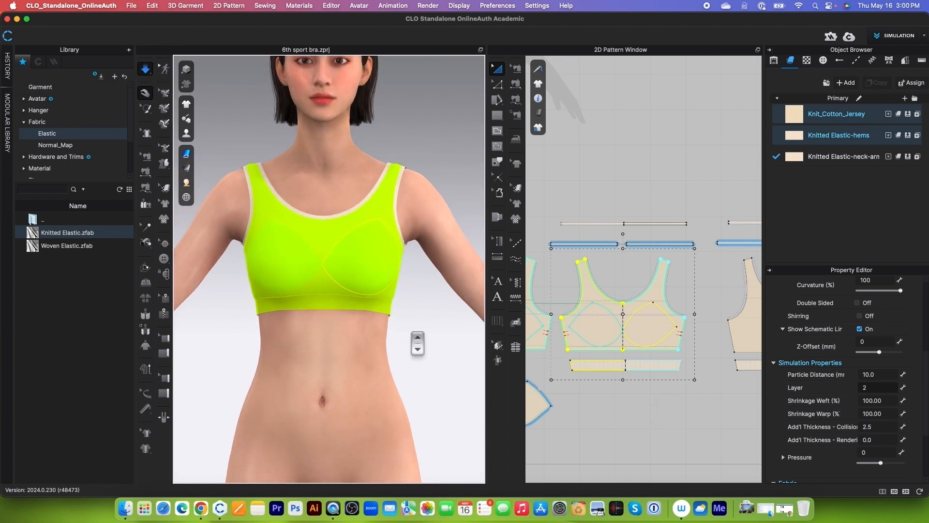
scroll(417, 343, "down", 1)
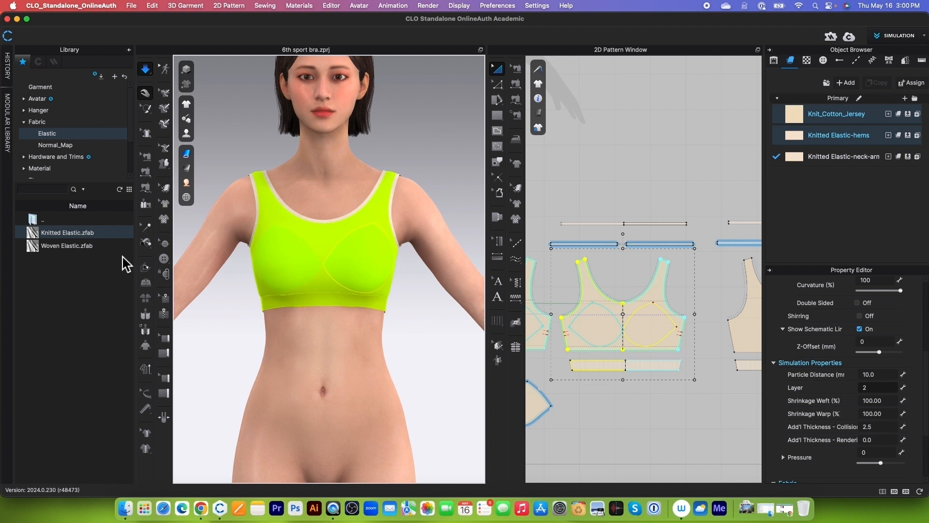
left_click(145, 69)
- Select all the bra's pattern pieces together and reset their simulation layer to 0
left_click(612, 195)
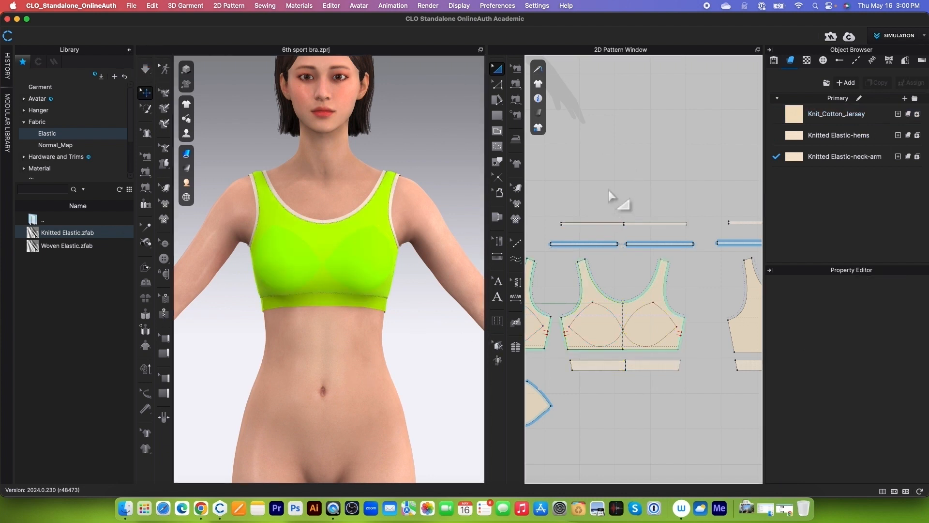
scroll(613, 195, "down", 5)
scroll(629, 211, "down", 2)
left_click_drag(545, 173, 720, 280)
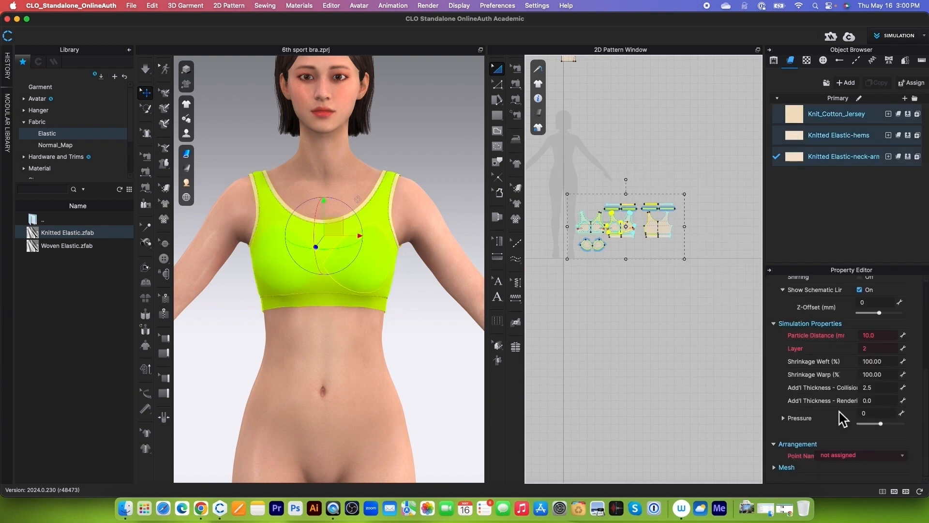
left_click(871, 351)
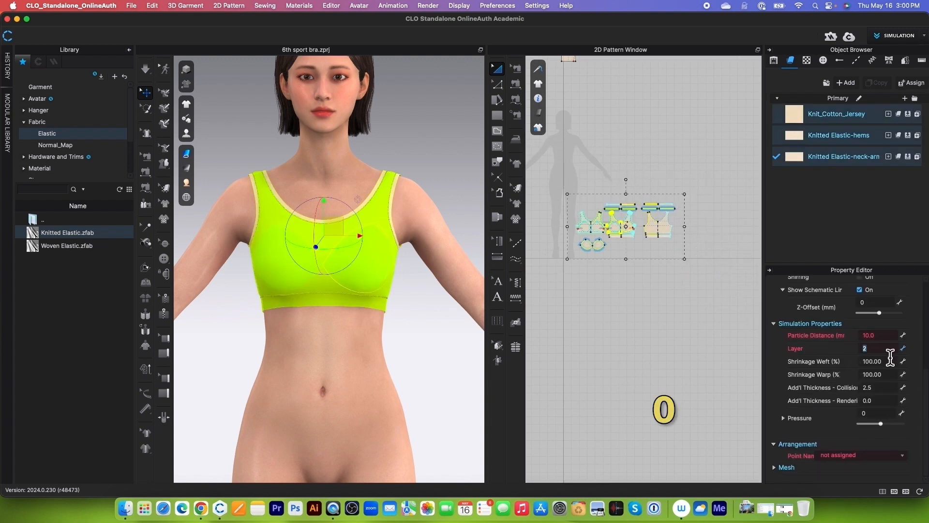
key("Return")
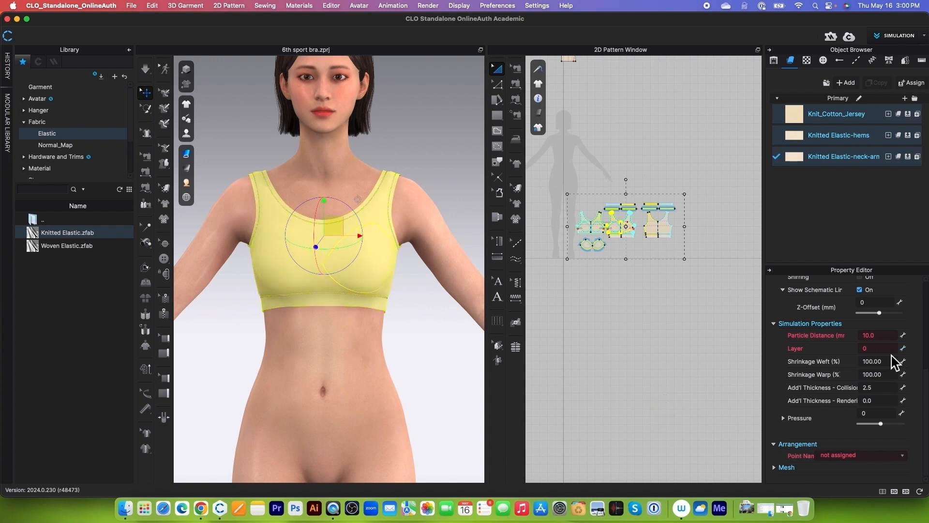
left_click(663, 346)
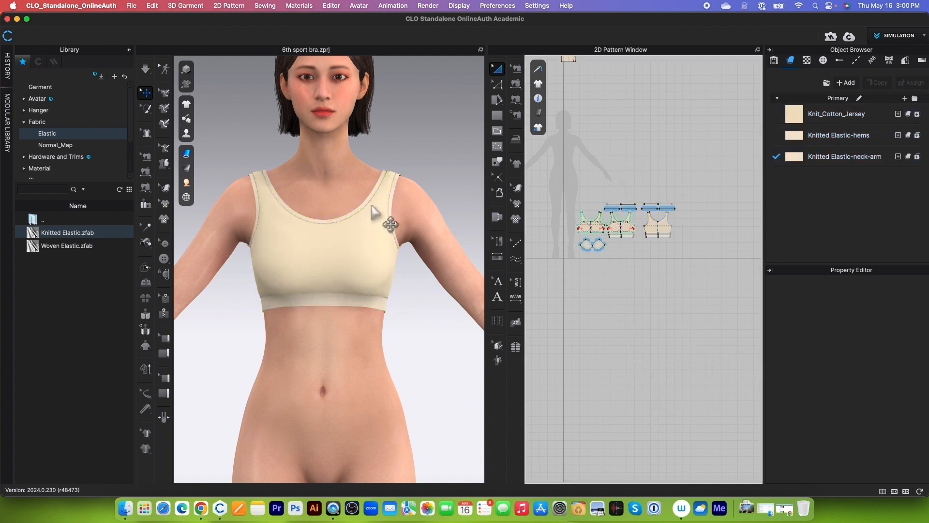
- Show only the 3D window, turn on Quality Render, and keep the garment rendering style on Thick Textured Surface
scroll(409, 311, "up", 4)
left_click(633, 371)
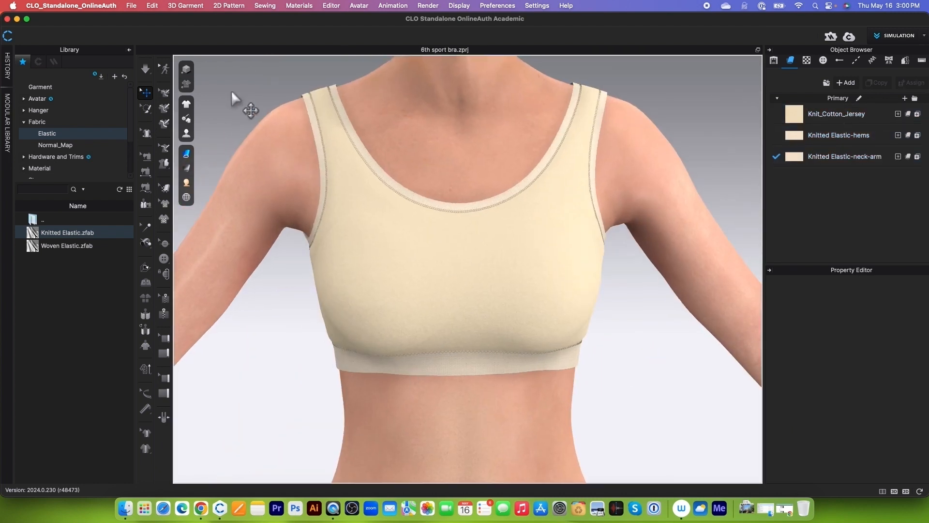
left_click(188, 68)
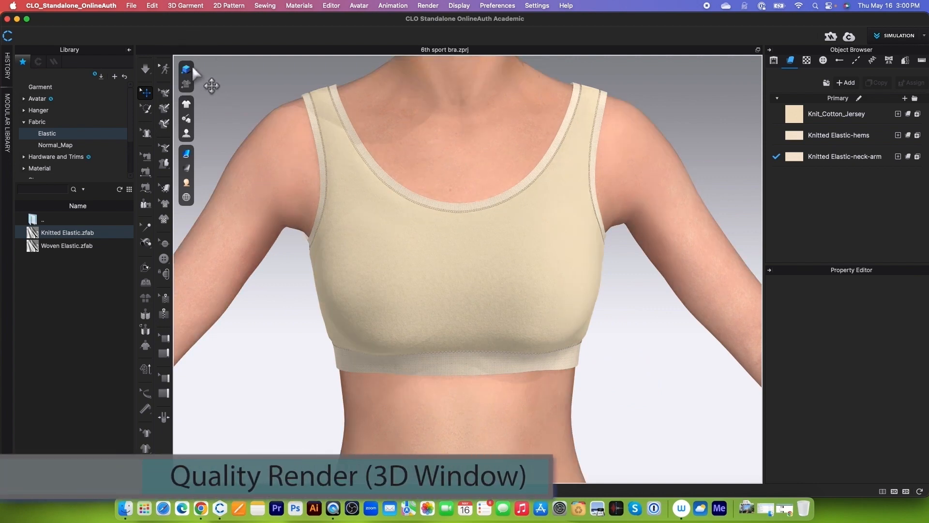
left_click(187, 154)
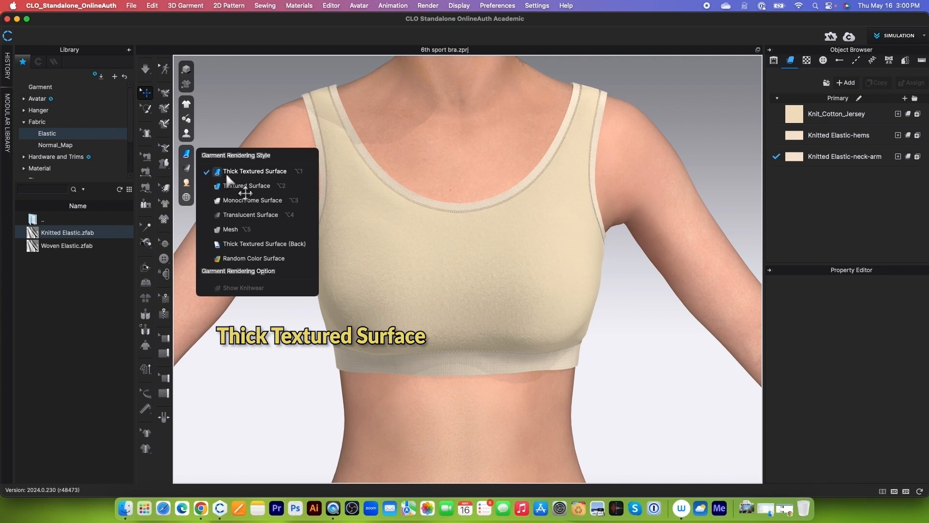
left_click(485, 363)
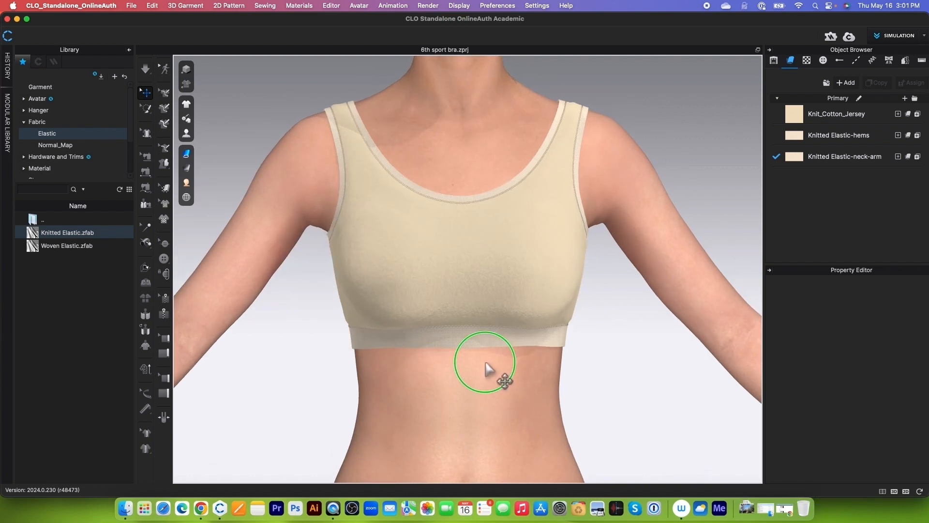
- Examine the rendered bra up close from the front and around to the back
scroll(486, 369, "up", 3)
right_click_drag(488, 373, 490, 381)
scroll(490, 382, "down", 3)
right_click_drag(654, 379, 425, 374)
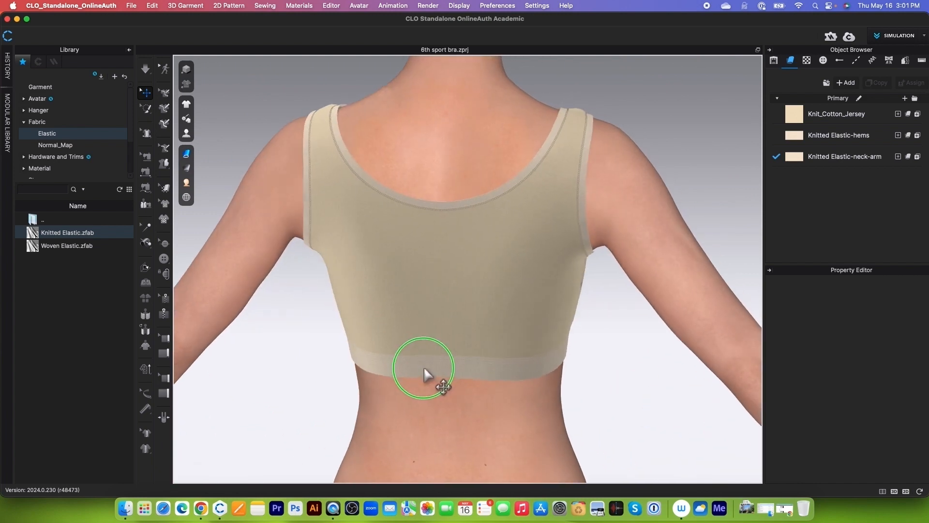